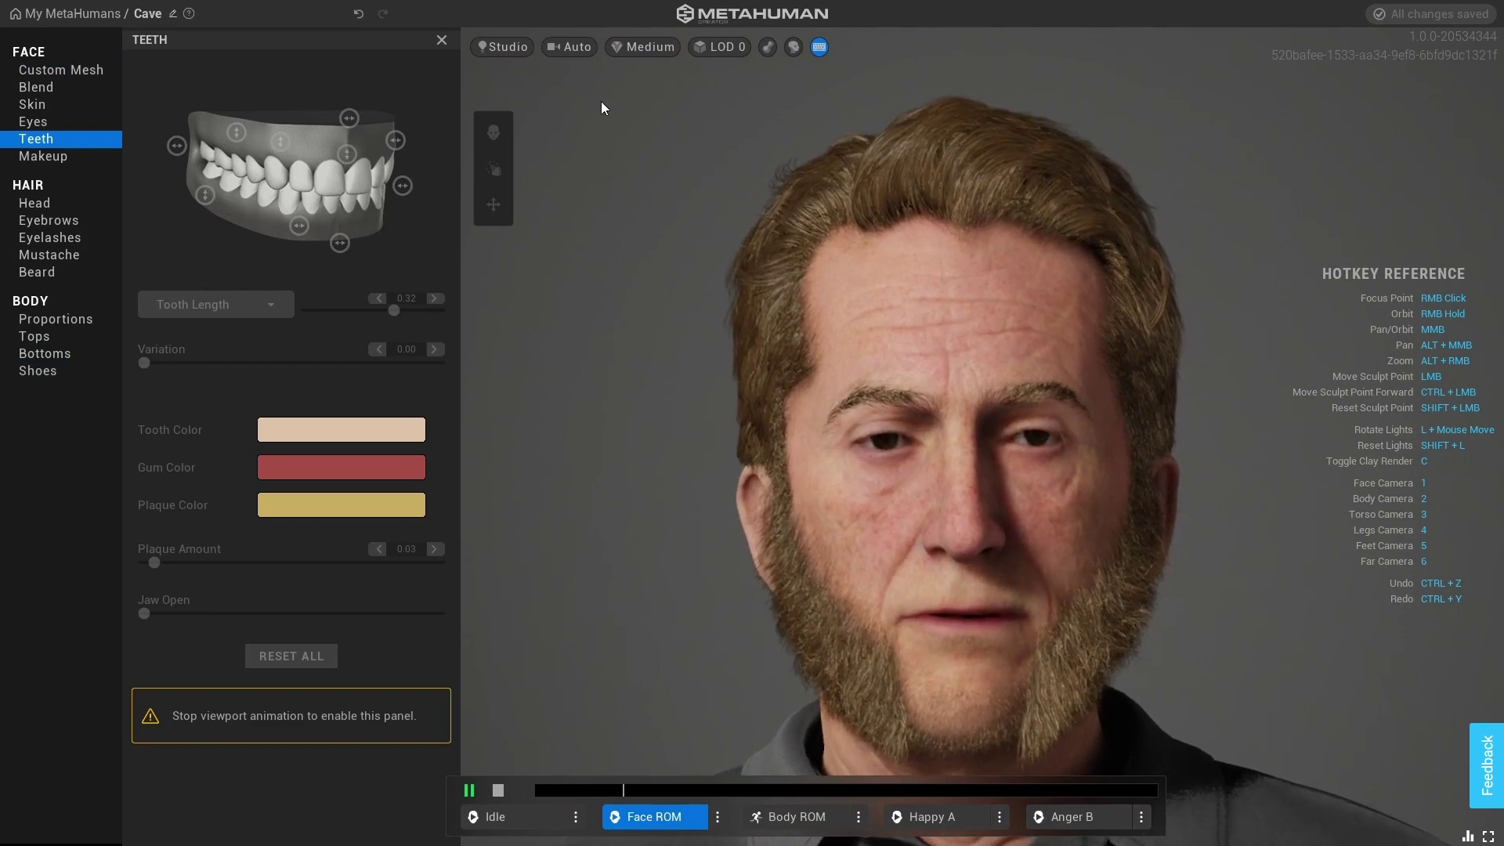
click(651, 55)
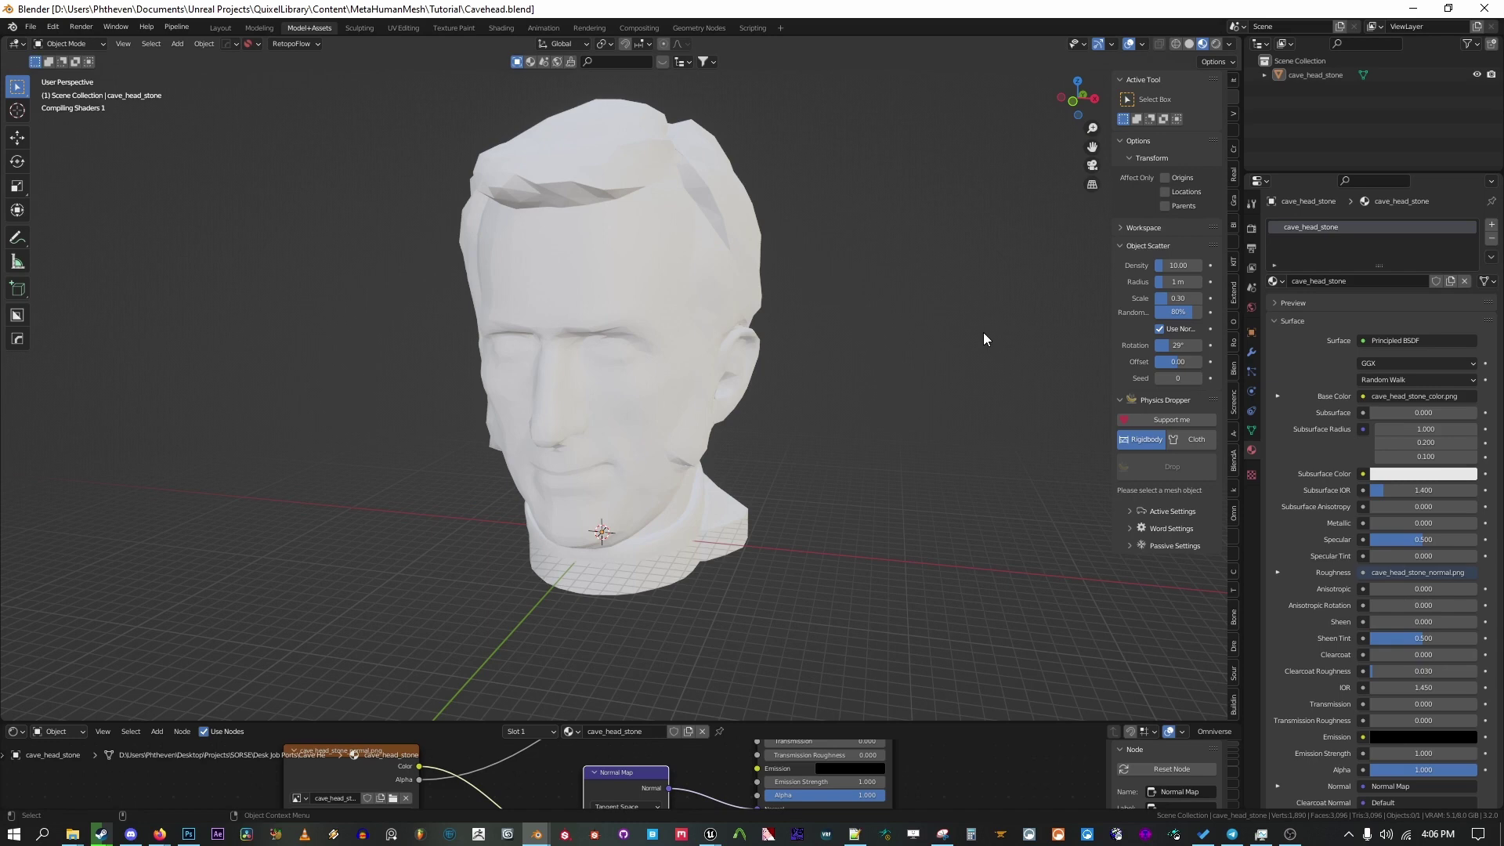
Step: Examine the topology of the stone head mesh in Edit Mode, orbiting around the face
key(ctrl+Tab)
click(976, 403)
middle_drag(671, 343, 752, 335)
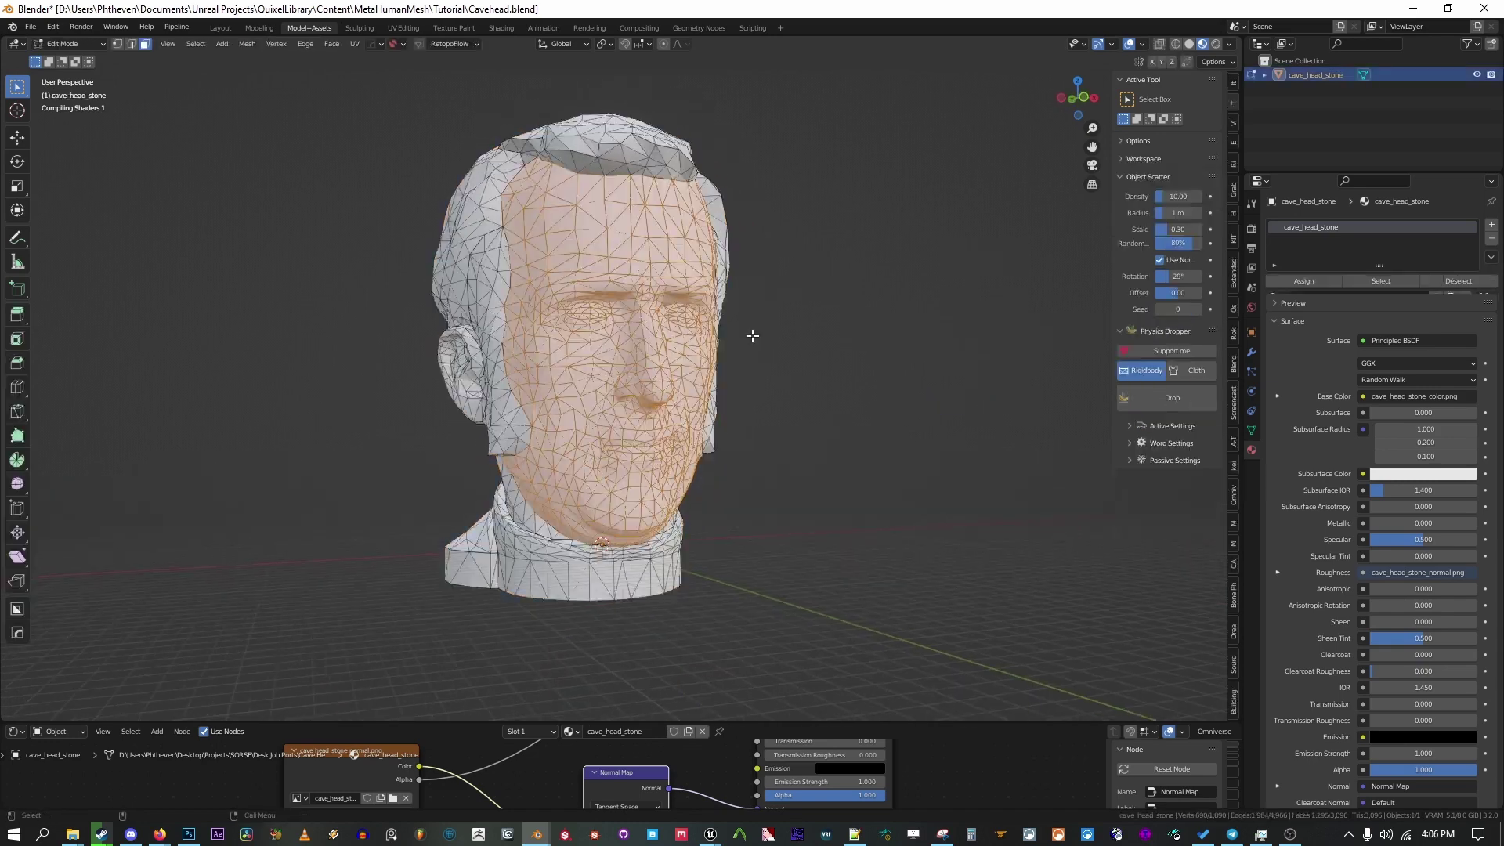
middle_drag(848, 388, 907, 399)
click(908, 399)
key(a)
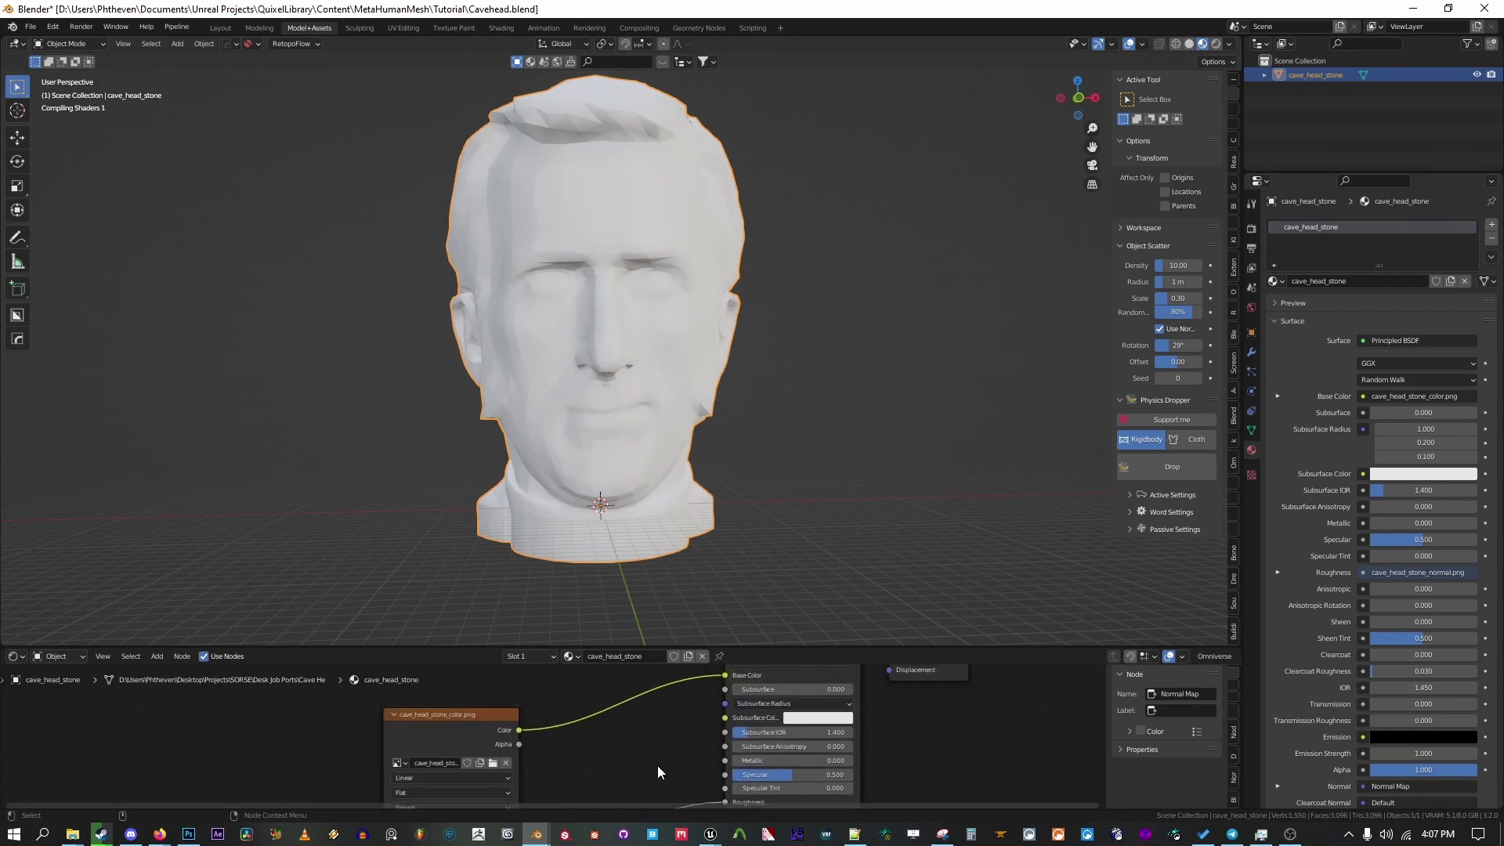
Step: Bring up the Principled BSDF node of cave_head_stone and inspect the head with its stone texture
scroll(656, 764, up, 2)
click(717, 718)
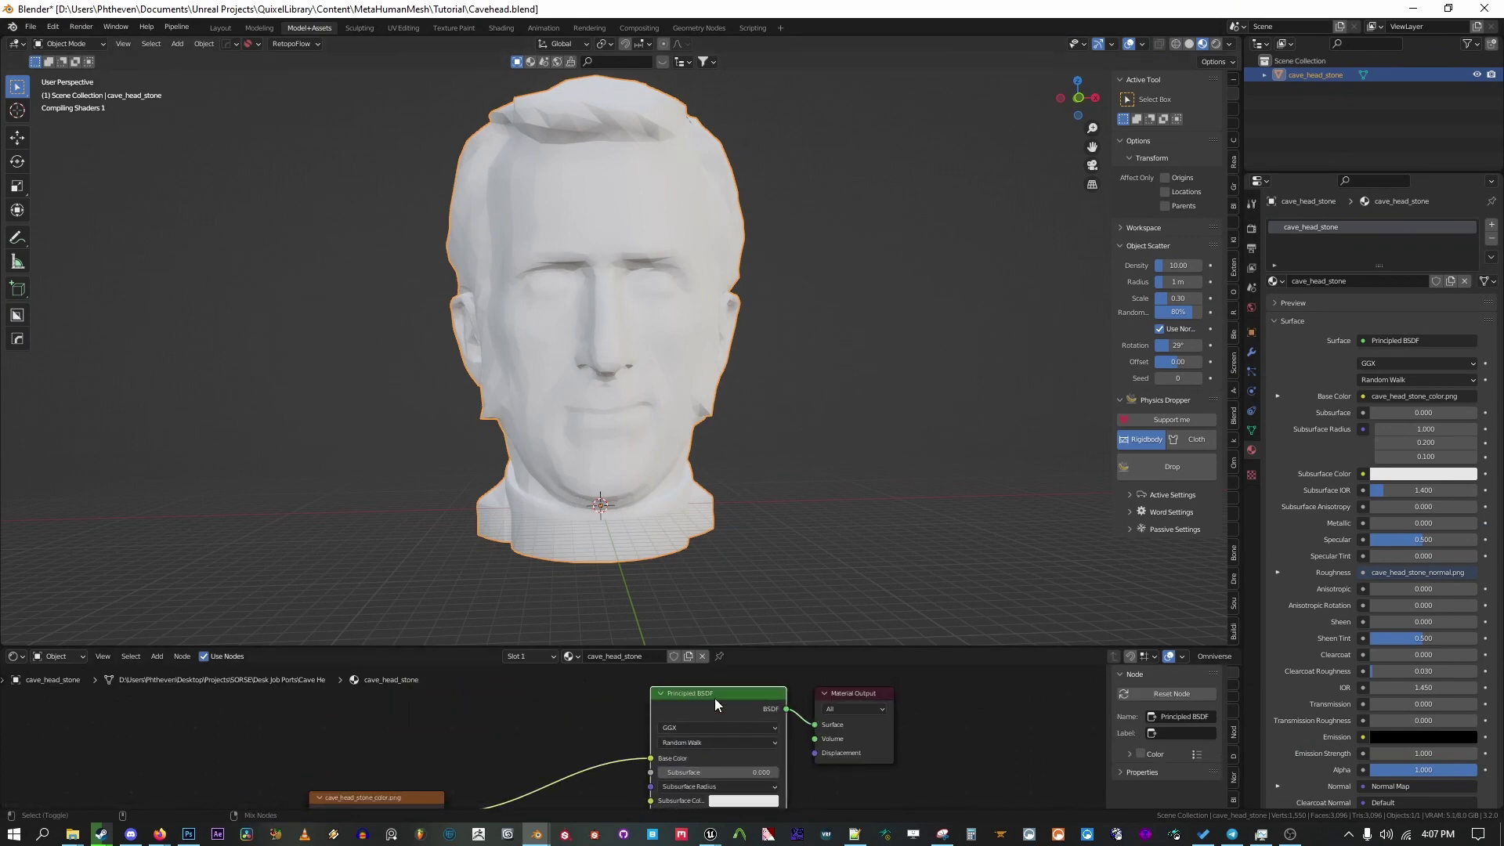
click(824, 515)
middle_drag(825, 515, 787, 450)
click(722, 358)
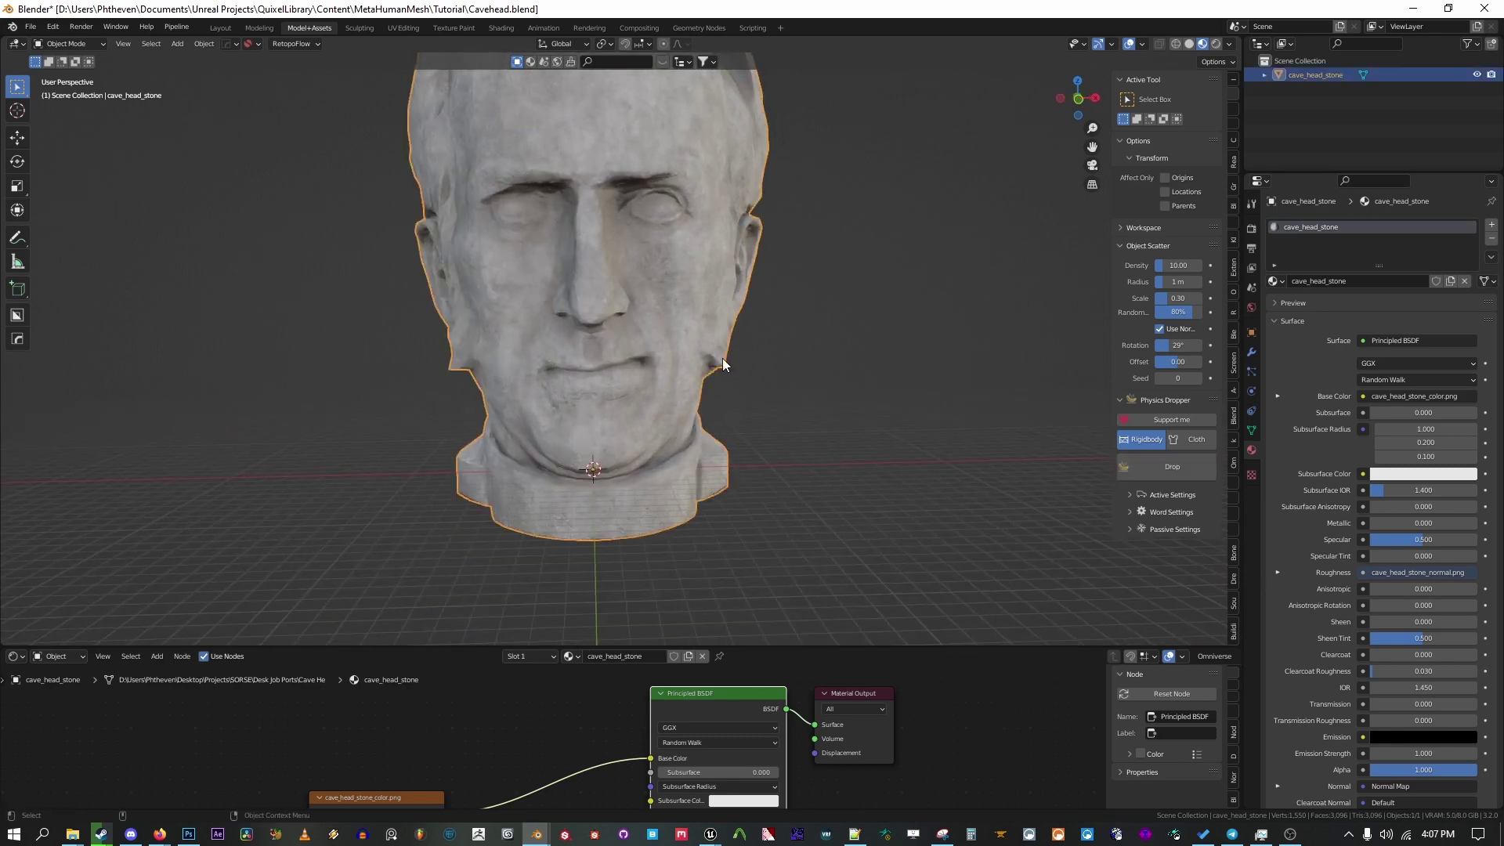
Step: In Sculpt Mode with X symmetry, reshape the head with the Grab brush, flattening the hair and pulling in the sideburns
click(70, 89)
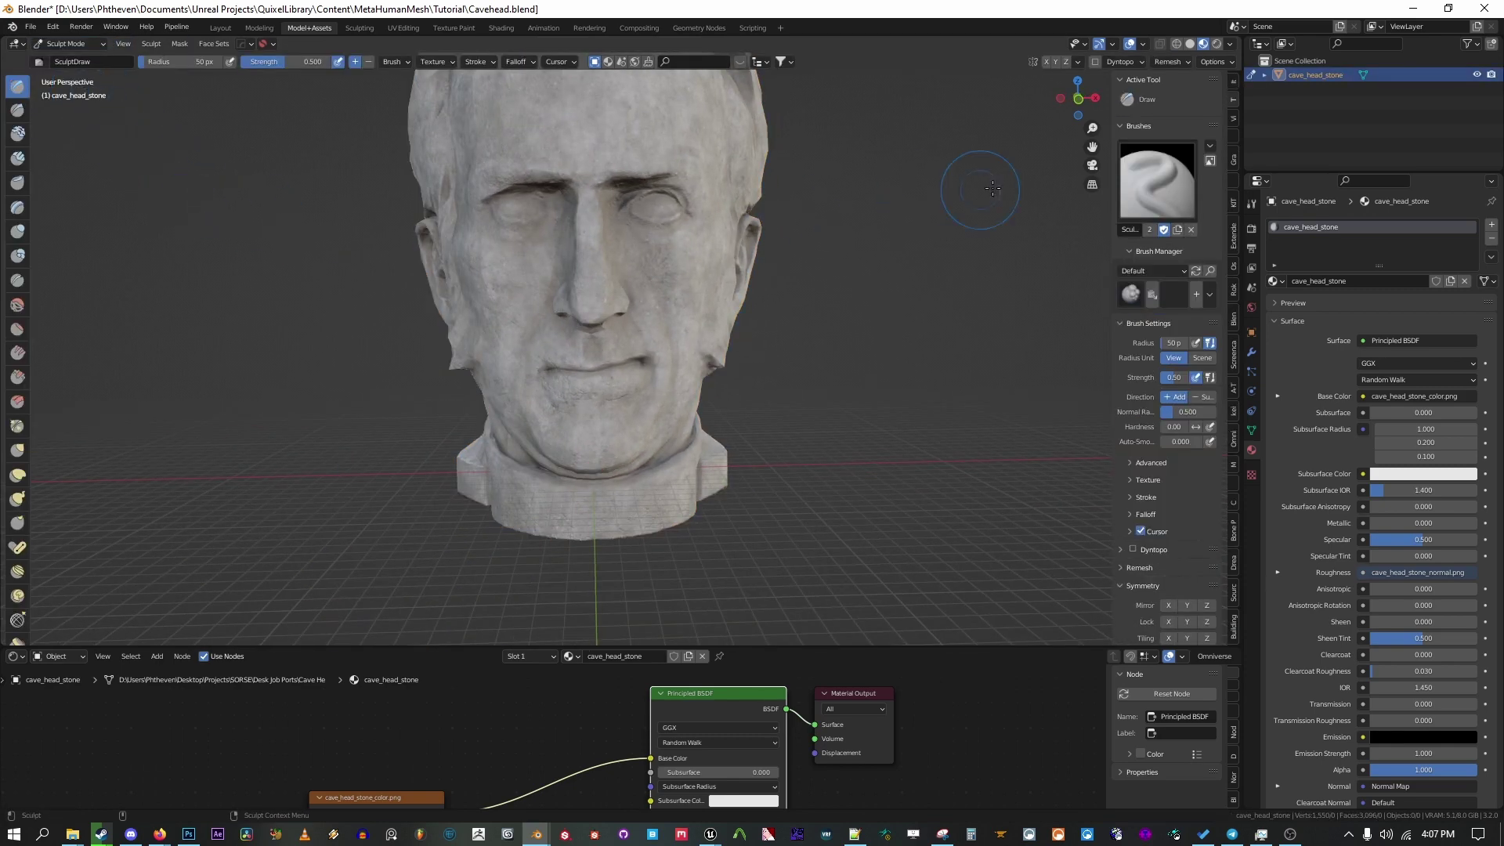
click(1046, 62)
click(267, 44)
click(369, 123)
mouse_move(850, 392)
middle_down()
mouse_move(701, 386)
mouse_move(987, 345)
mouse_move(736, 363)
mouse_move(621, 268)
mouse_move(671, 470)
mouse_move(604, 336)
mouse_move(710, 427)
mouse_move(505, 273)
mouse_move(835, 178)
mouse_move(702, 228)
mouse_move(738, 279)
mouse_move(668, 226)
mouse_move(430, 392)
mouse_move(615, 352)
mouse_move(567, 329)
mouse_move(790, 228)
middle_up()
key(g)
key(z)
scroll(430, 392, up, 5)
scroll(548, 360, down, 5)
Step: Return to Object Mode, save Cavehead.blend and display the head in Material Preview
key(ctrl+Tab)
key(ctrl+s)
key(z)
click(818, 274)
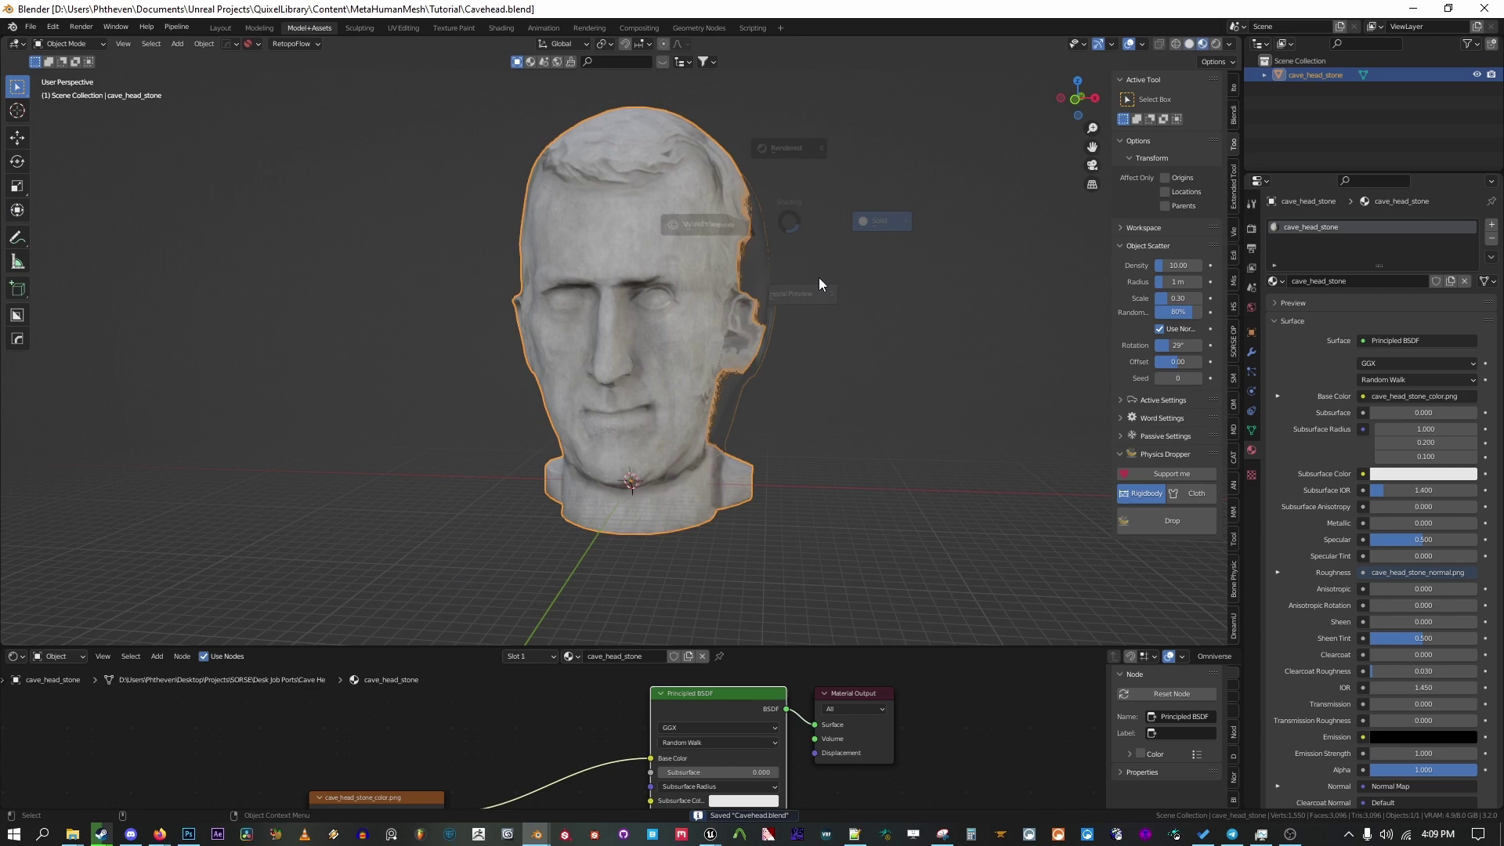
Step: Put the head in Texture Paint mode, expand the brush's color picker and make the cave_head_stone_color.png texture node active
middle_drag(836, 311, 765, 277)
scroll(758, 308, up, 3)
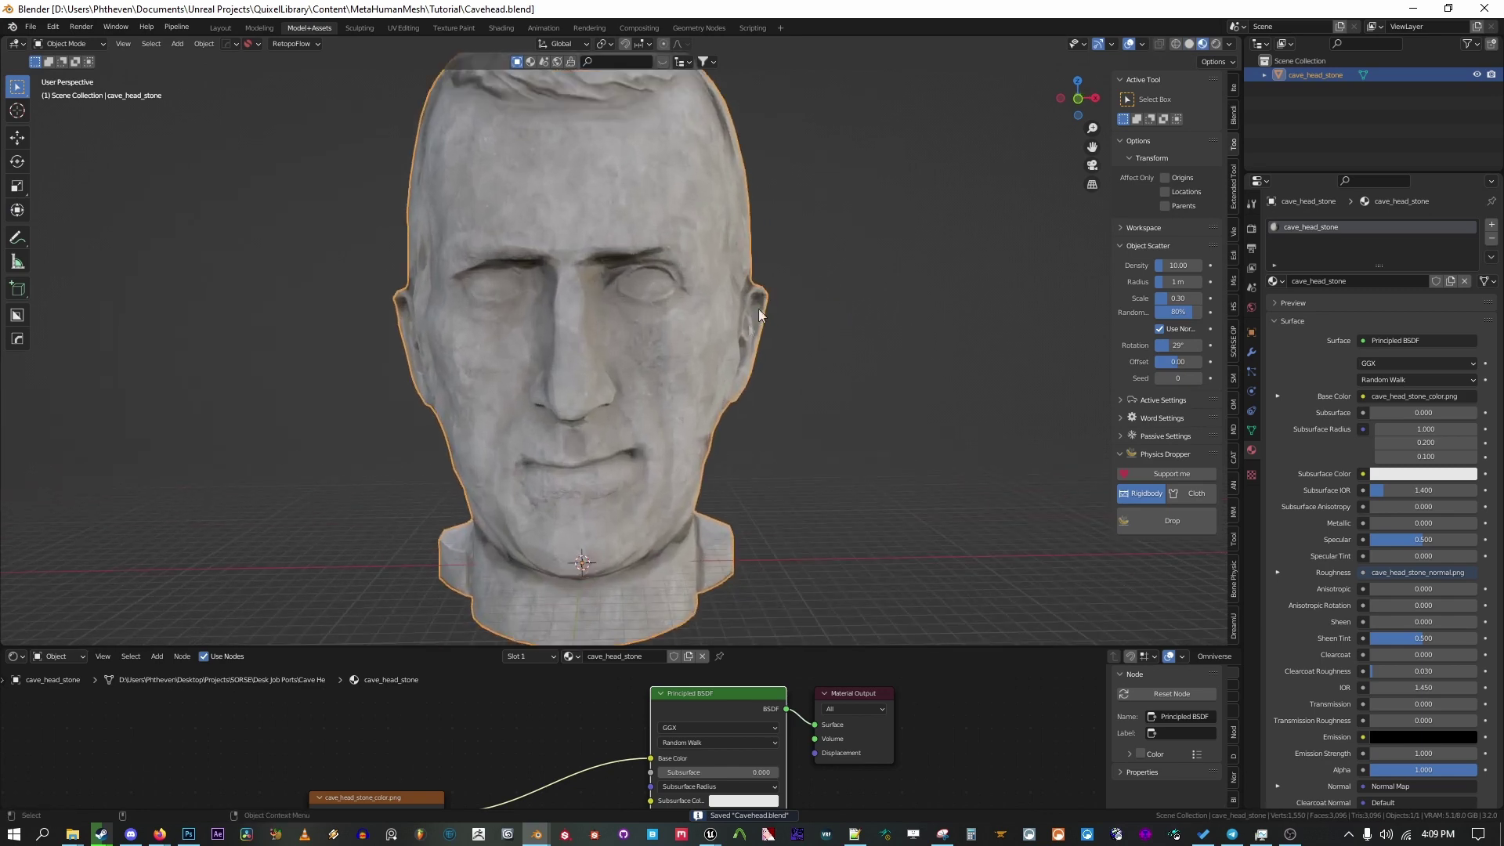
mouse_move(747, 327)
middle_down()
mouse_move(698, 315)
mouse_move(731, 346)
middle_up()
scroll(730, 345, up, 3)
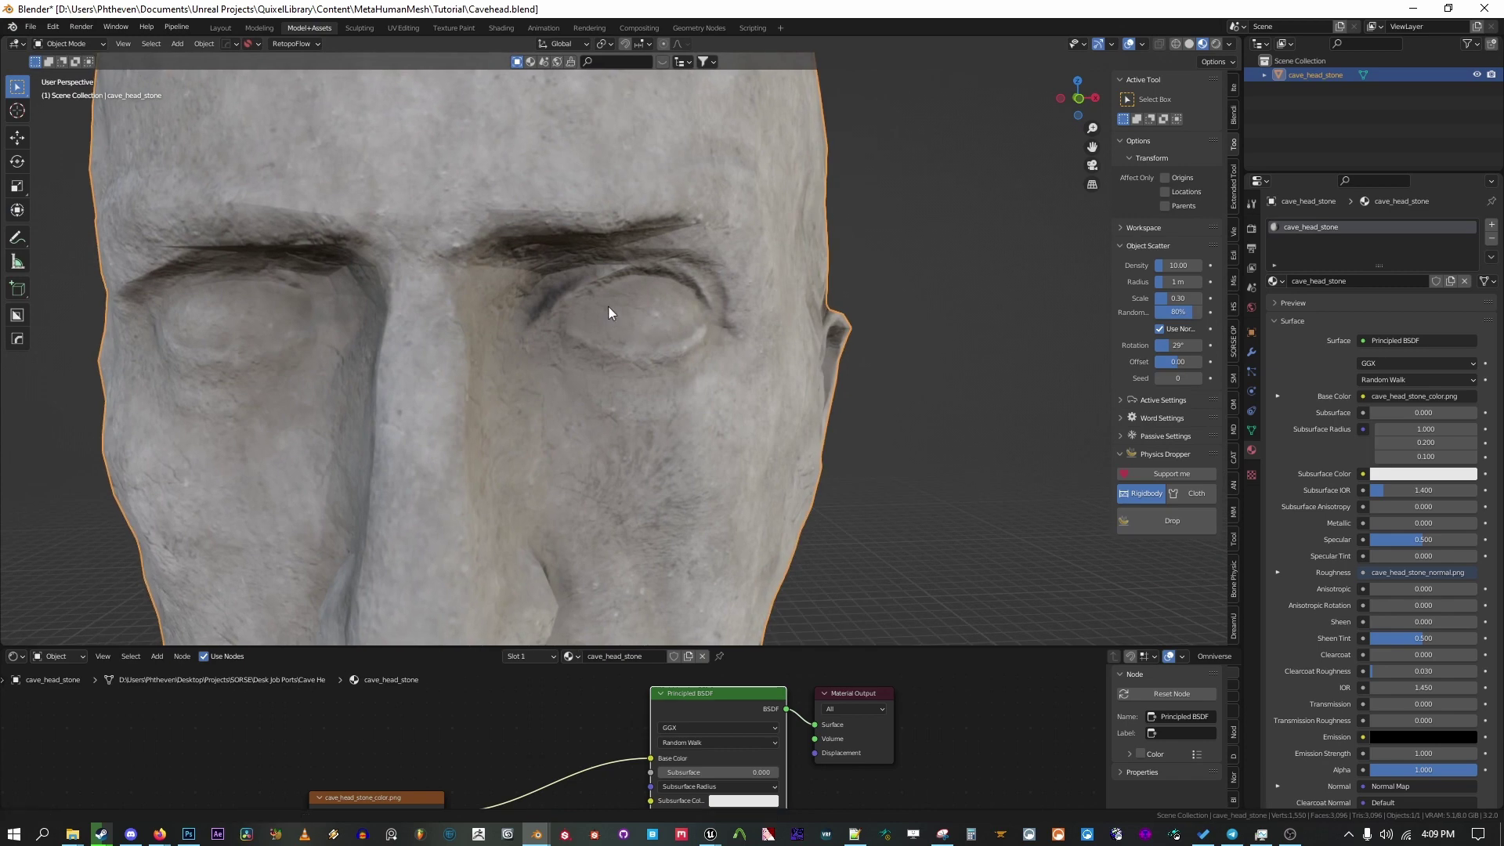
middle_drag(609, 312, 693, 291)
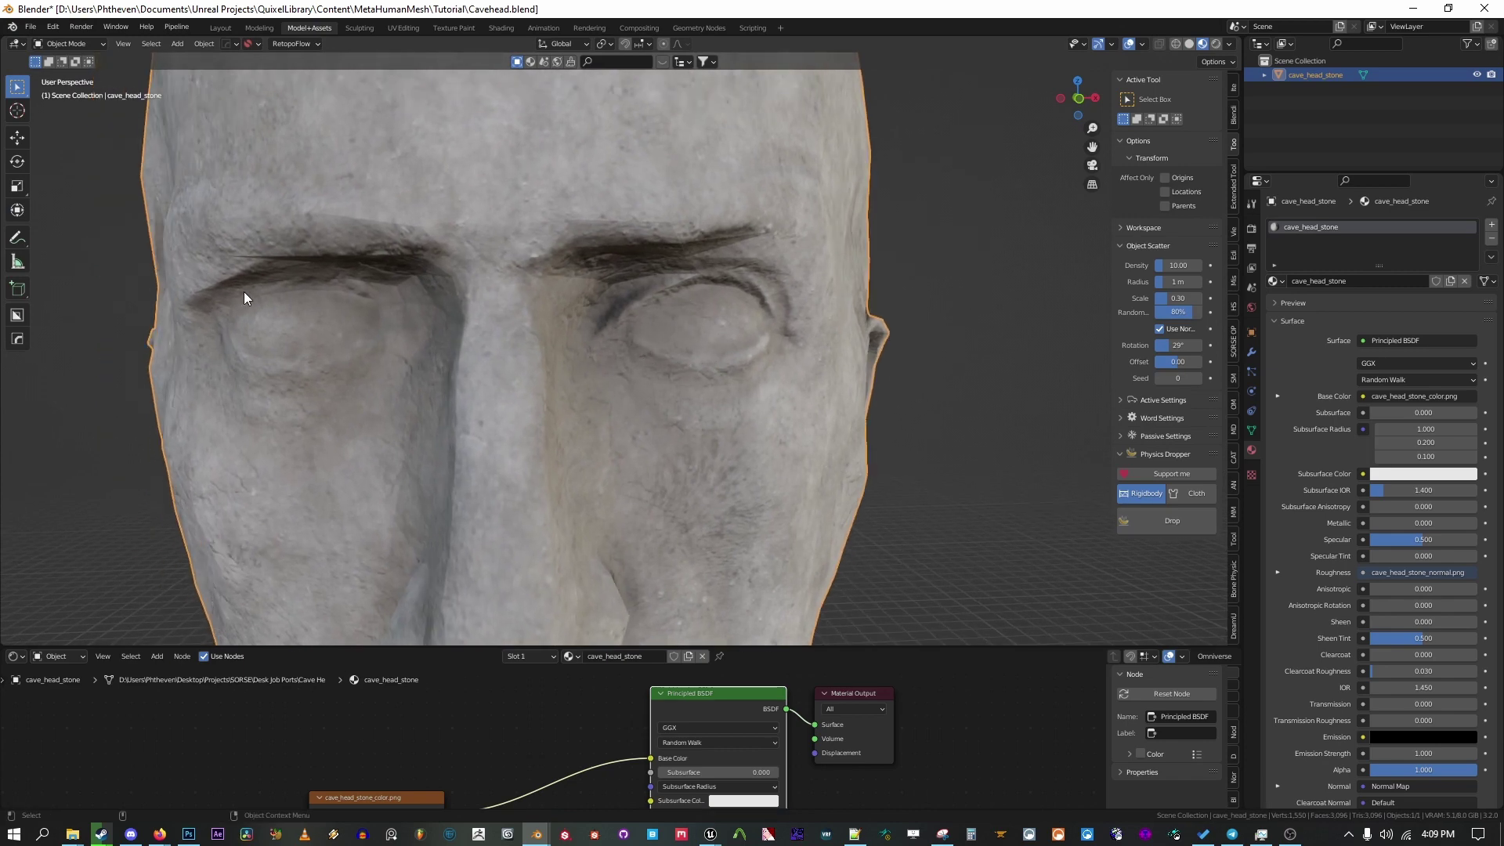
shift+middle_drag(386, 351, 415, 367)
click(72, 134)
click(1139, 126)
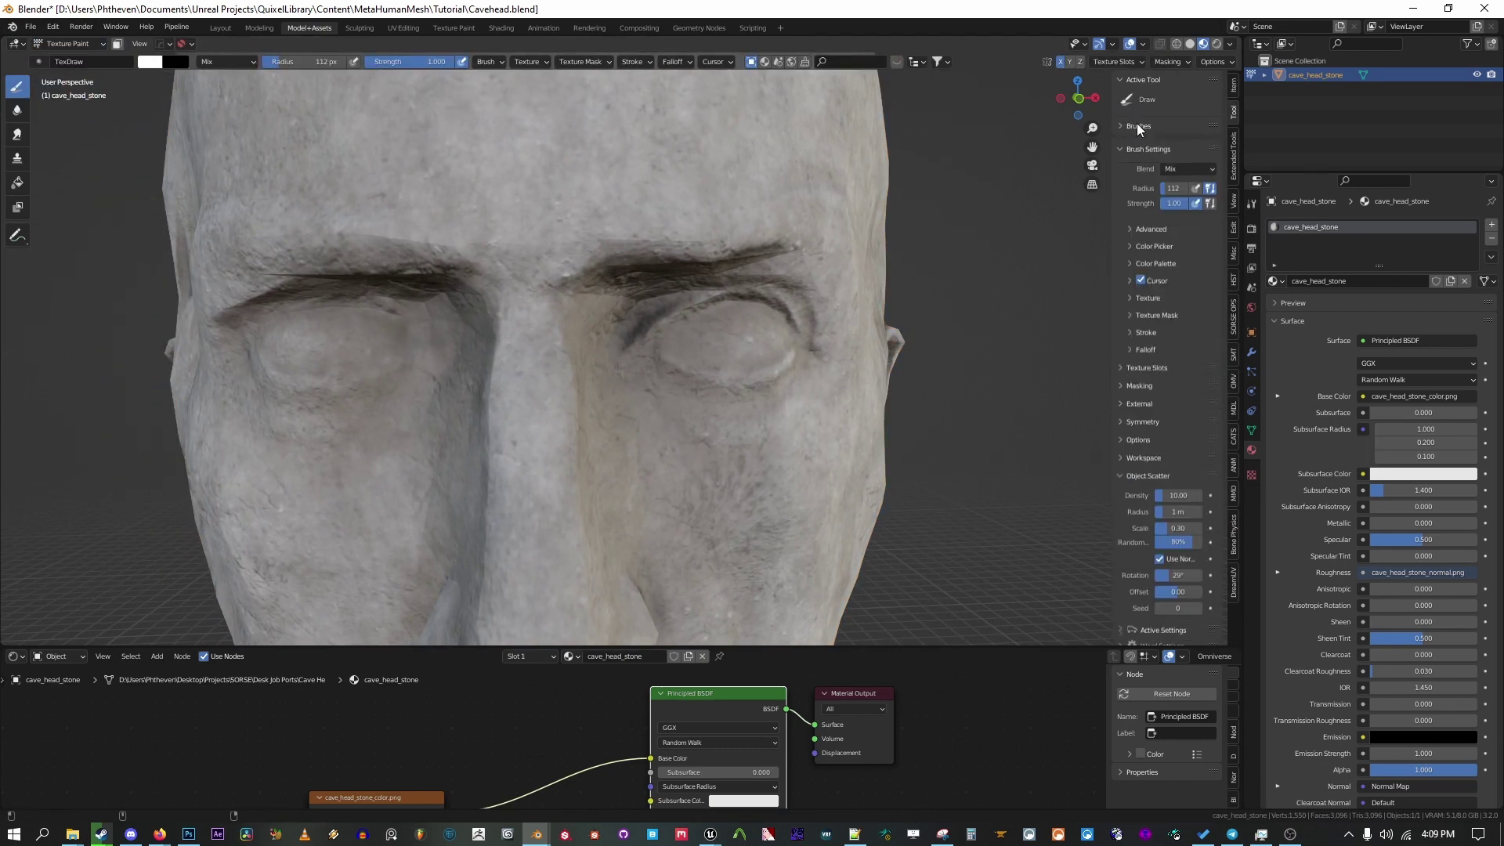
click(1154, 242)
click(376, 798)
Step: Paint both eyes white on the color texture and add a black pupil to each
drag(671, 330, 779, 322)
scroll(779, 322, down, 5)
click(1196, 350)
click(634, 350)
click(195, 349)
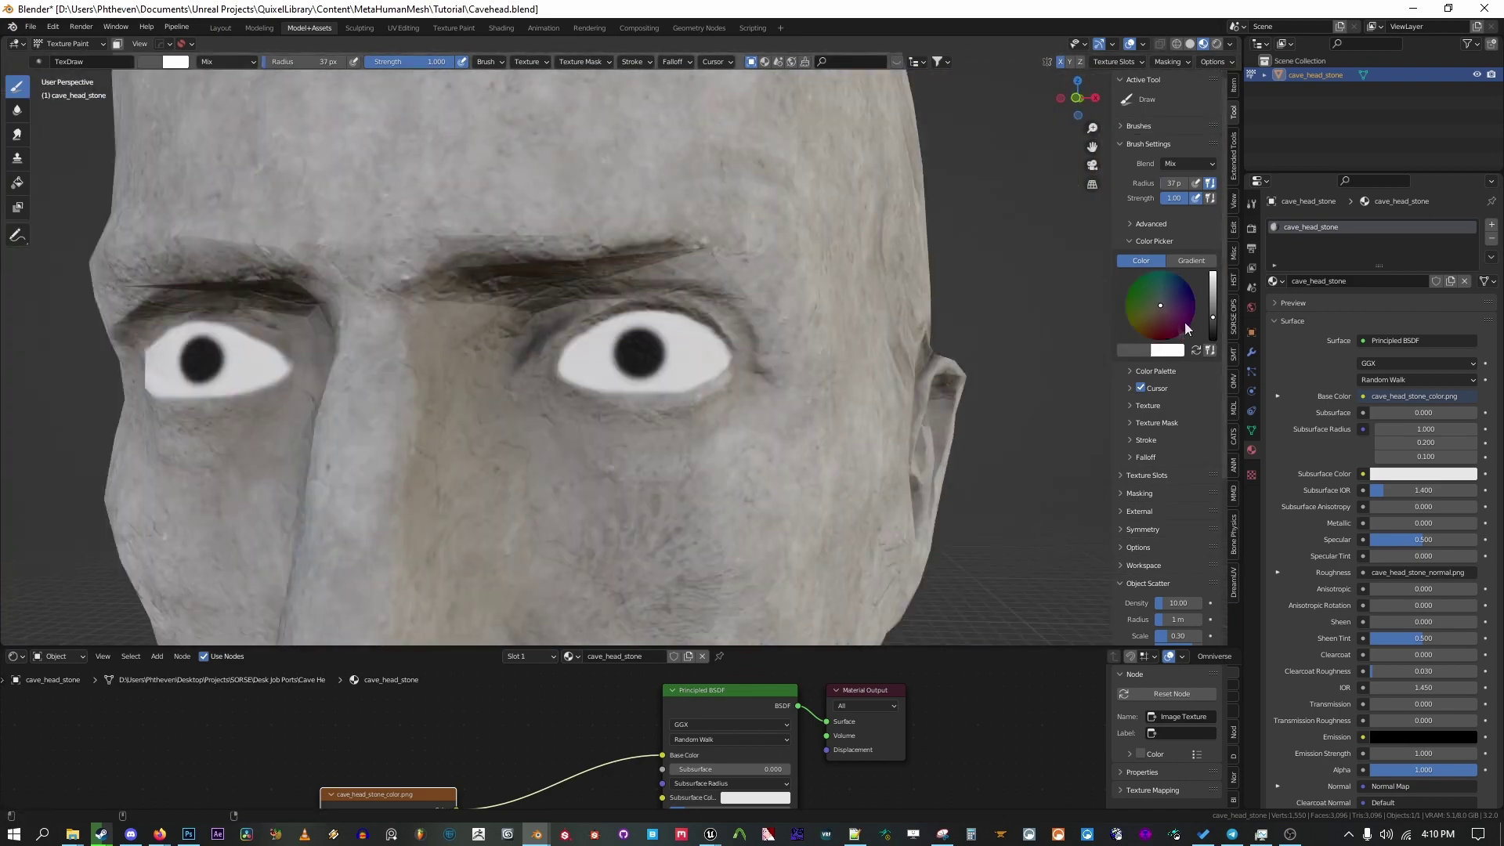
Step: Set the brush color to dark brown and paint the irises of both eyes
drag(1212, 339, 1213, 317)
click(1147, 336)
scroll(788, 386, down, 5)
mouse_move(788, 387)
middle_down()
mouse_move(832, 366)
mouse_move(771, 377)
mouse_move(786, 360)
mouse_move(815, 369)
mouse_move(843, 354)
middle_up()
Step: Enlarge the node editor area, turn it into an Image Editor and load cave_head_stone_color.png
drag(904, 649, 904, 567)
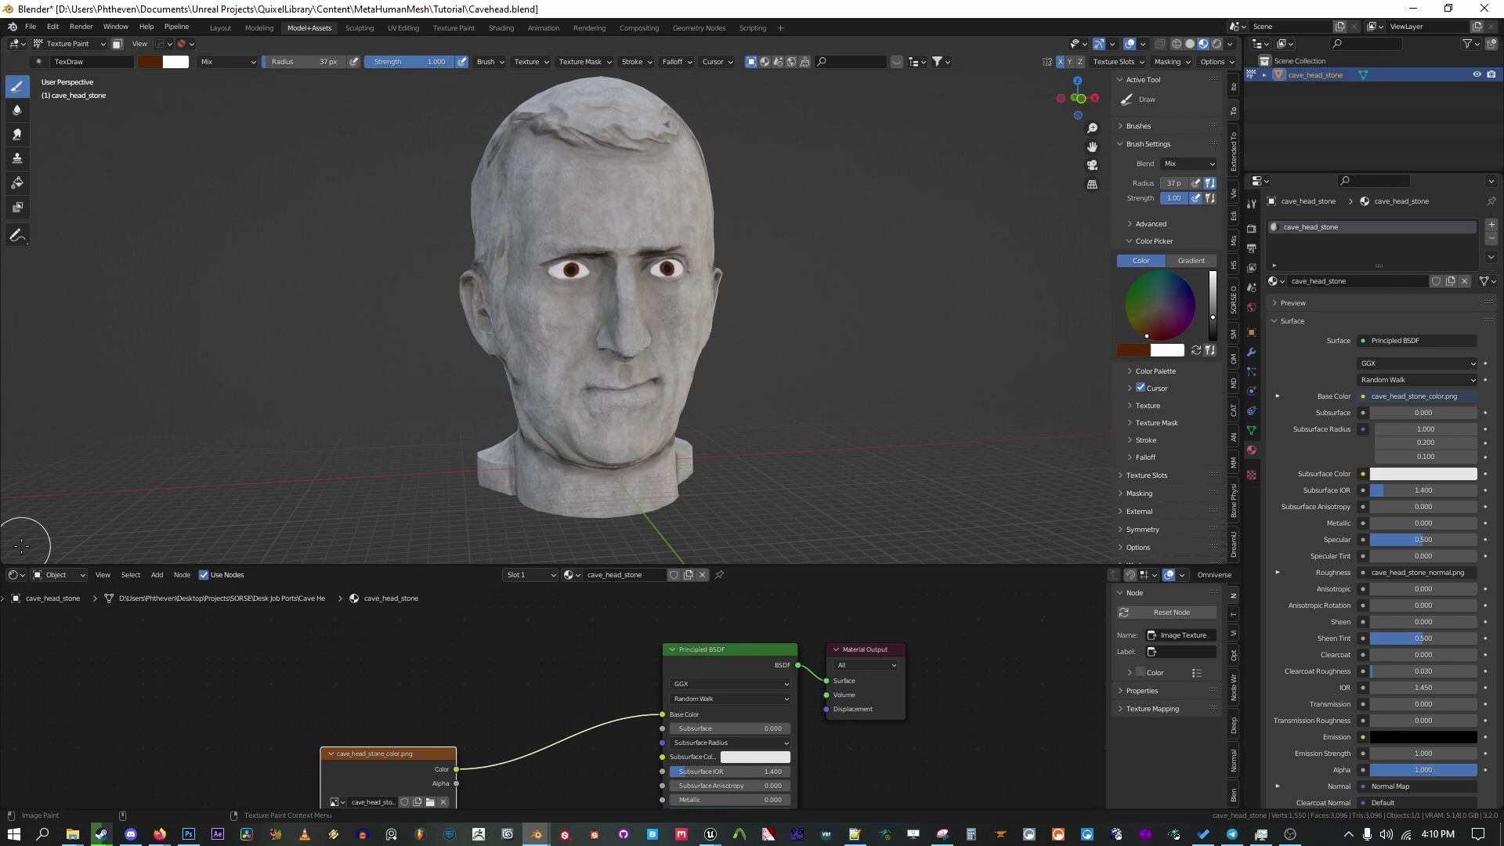
click(15, 574)
click(61, 640)
click(562, 580)
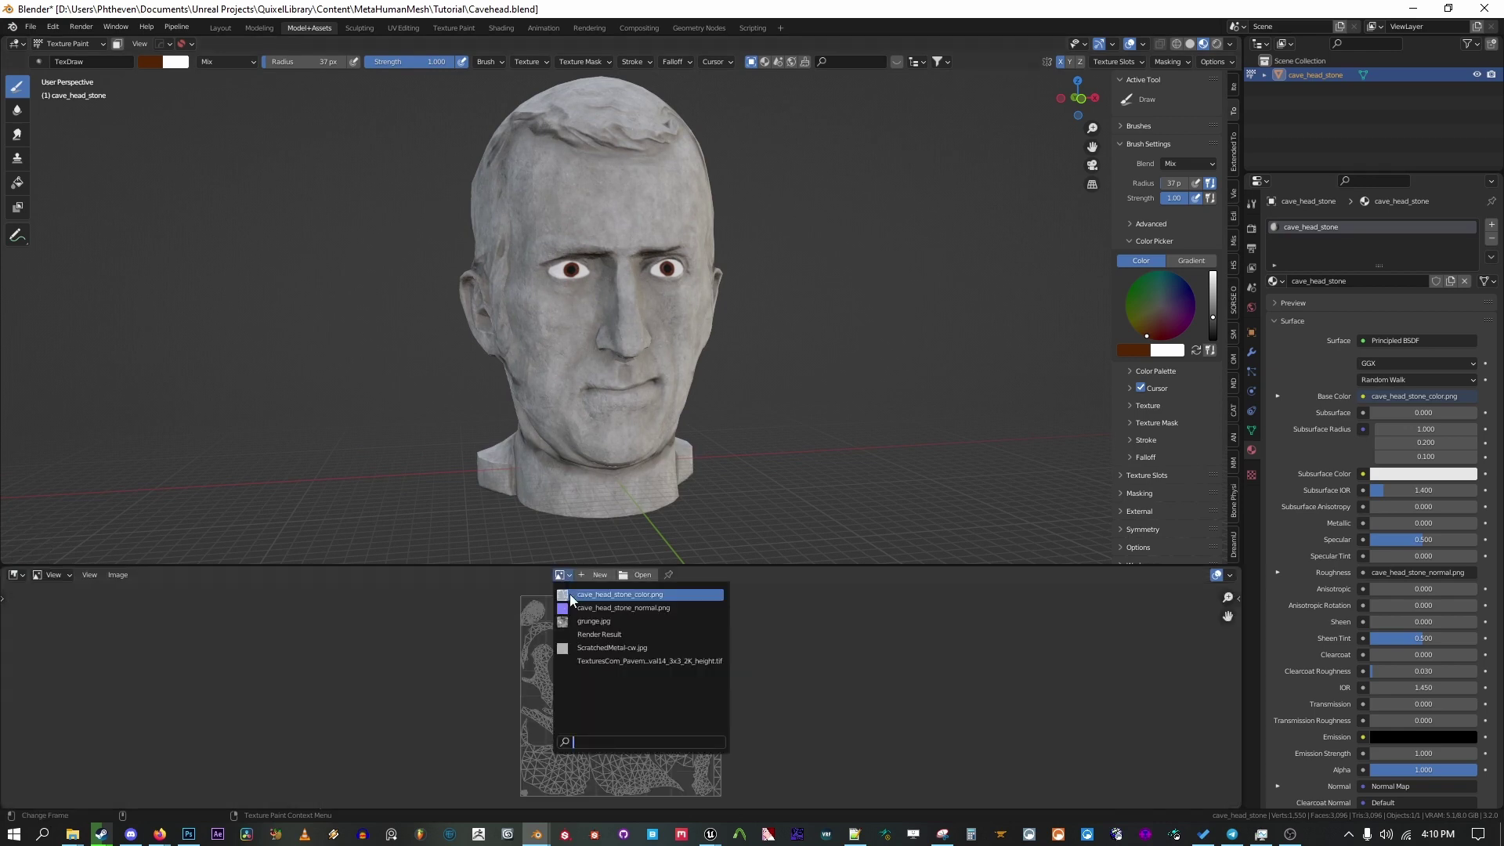
click(572, 602)
Step: Save the painted texture as cave_head_stone_color.png in the MetaHumanMesh Tutorial folder
click(120, 576)
click(170, 448)
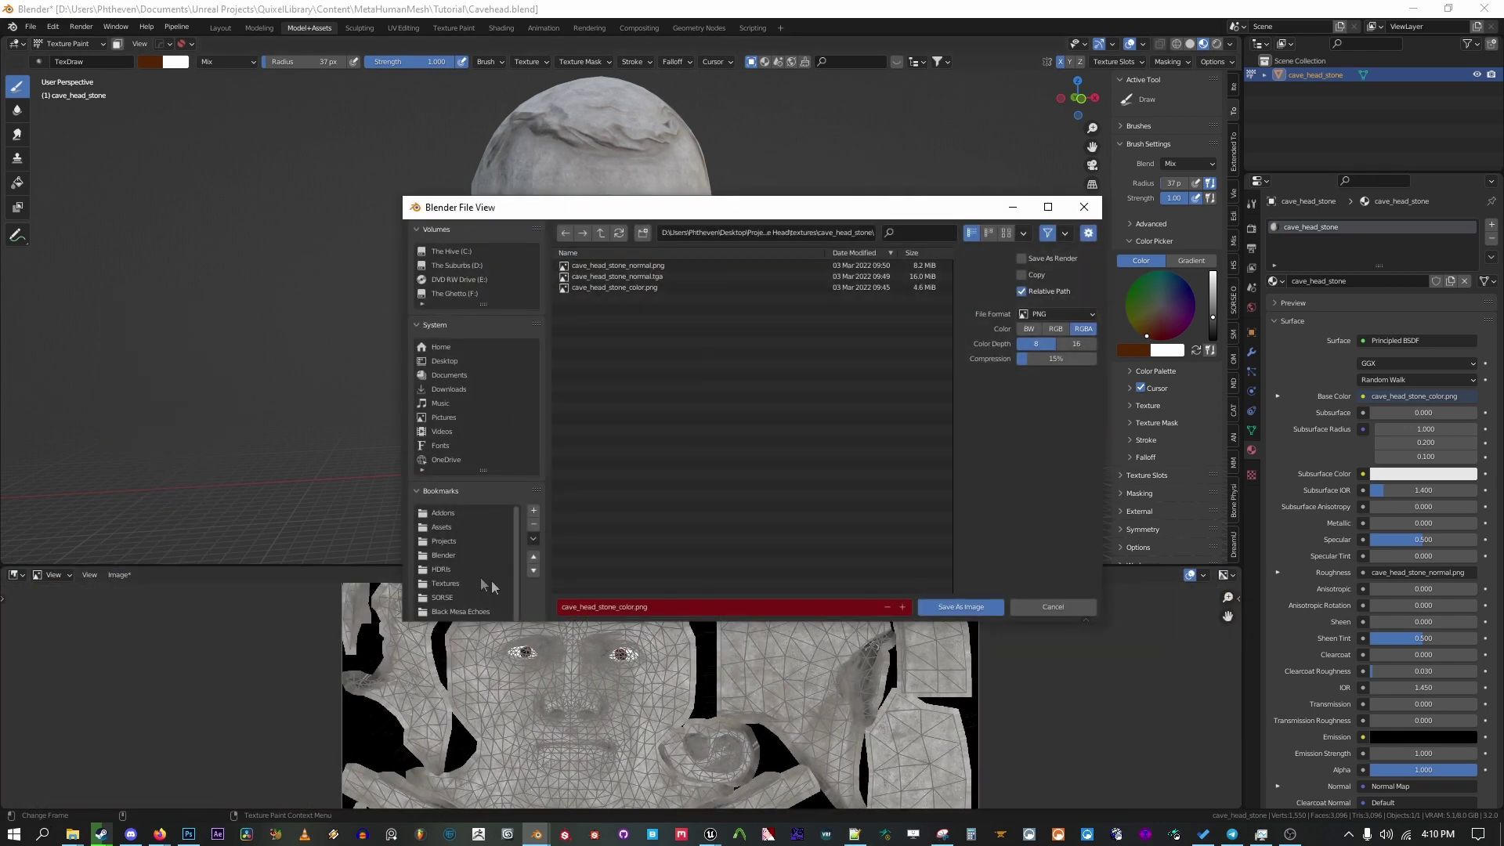
scroll(491, 580, down, 5)
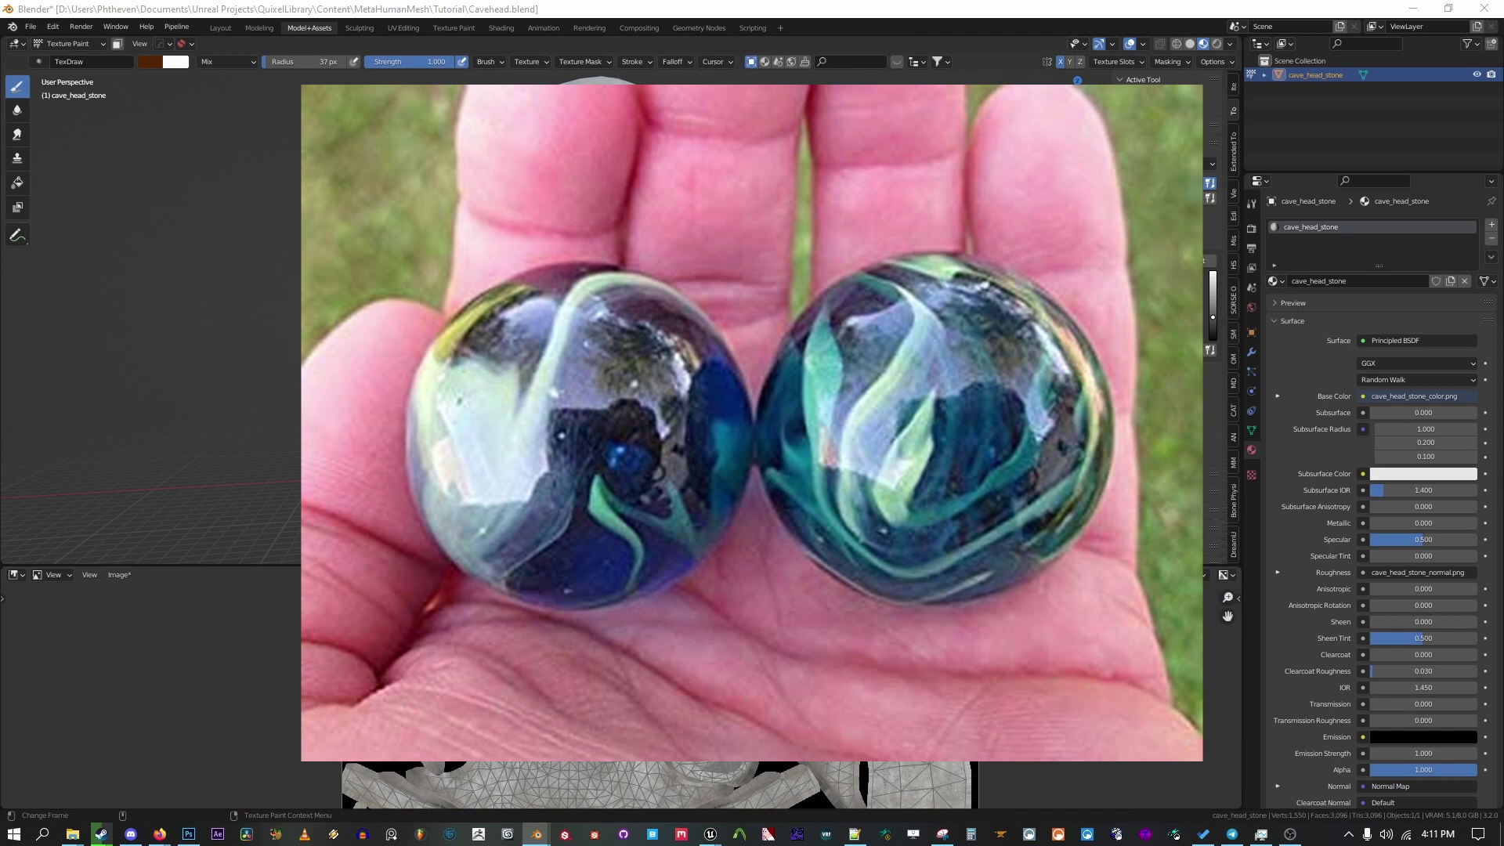
click(637, 611)
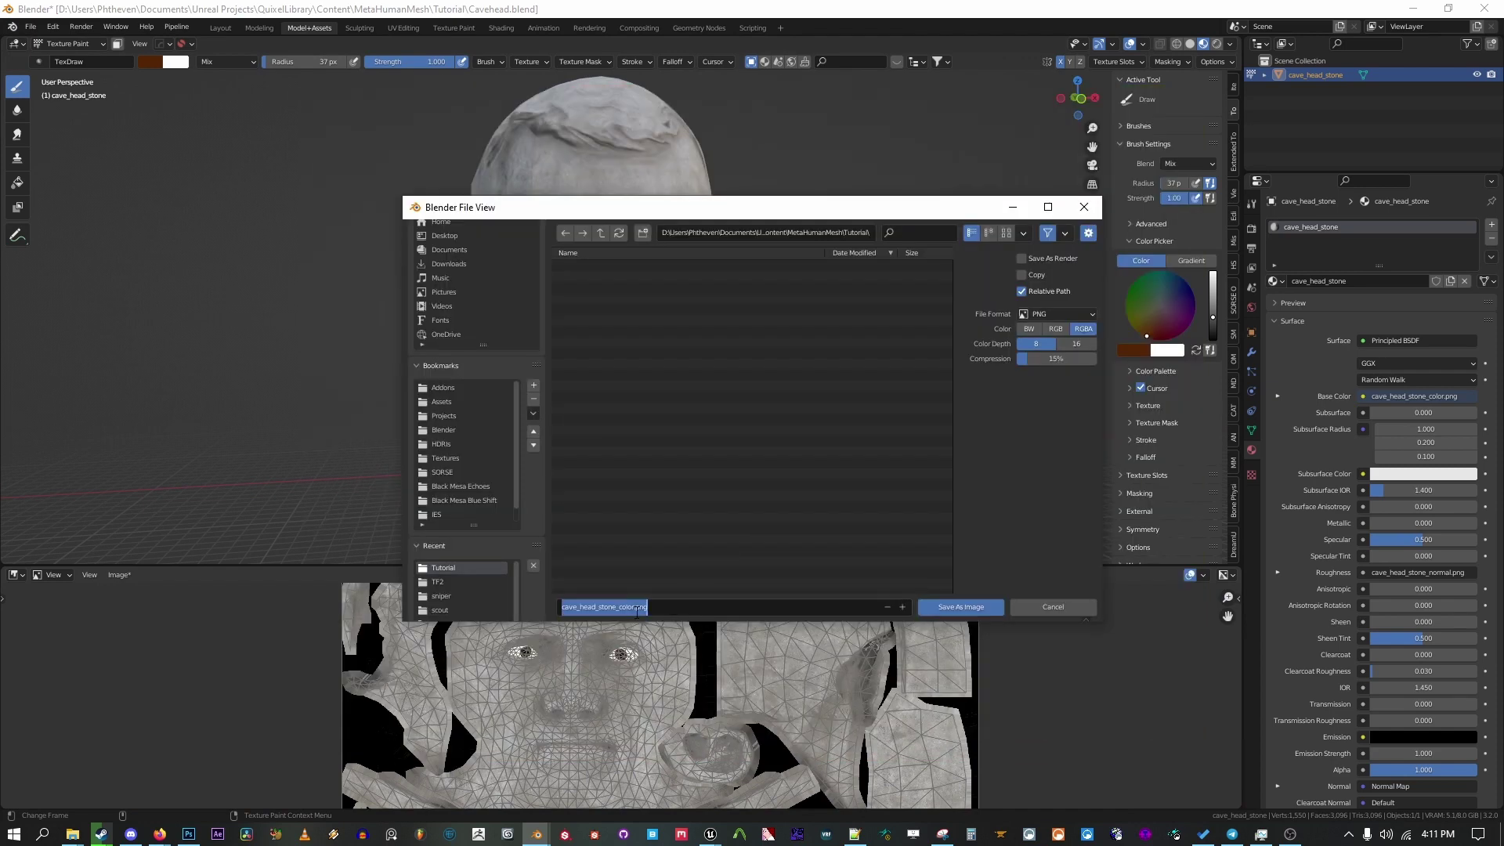
click(961, 608)
Step: Return the head to Object Mode and show its transform and dimension properties
click(69, 44)
click(66, 61)
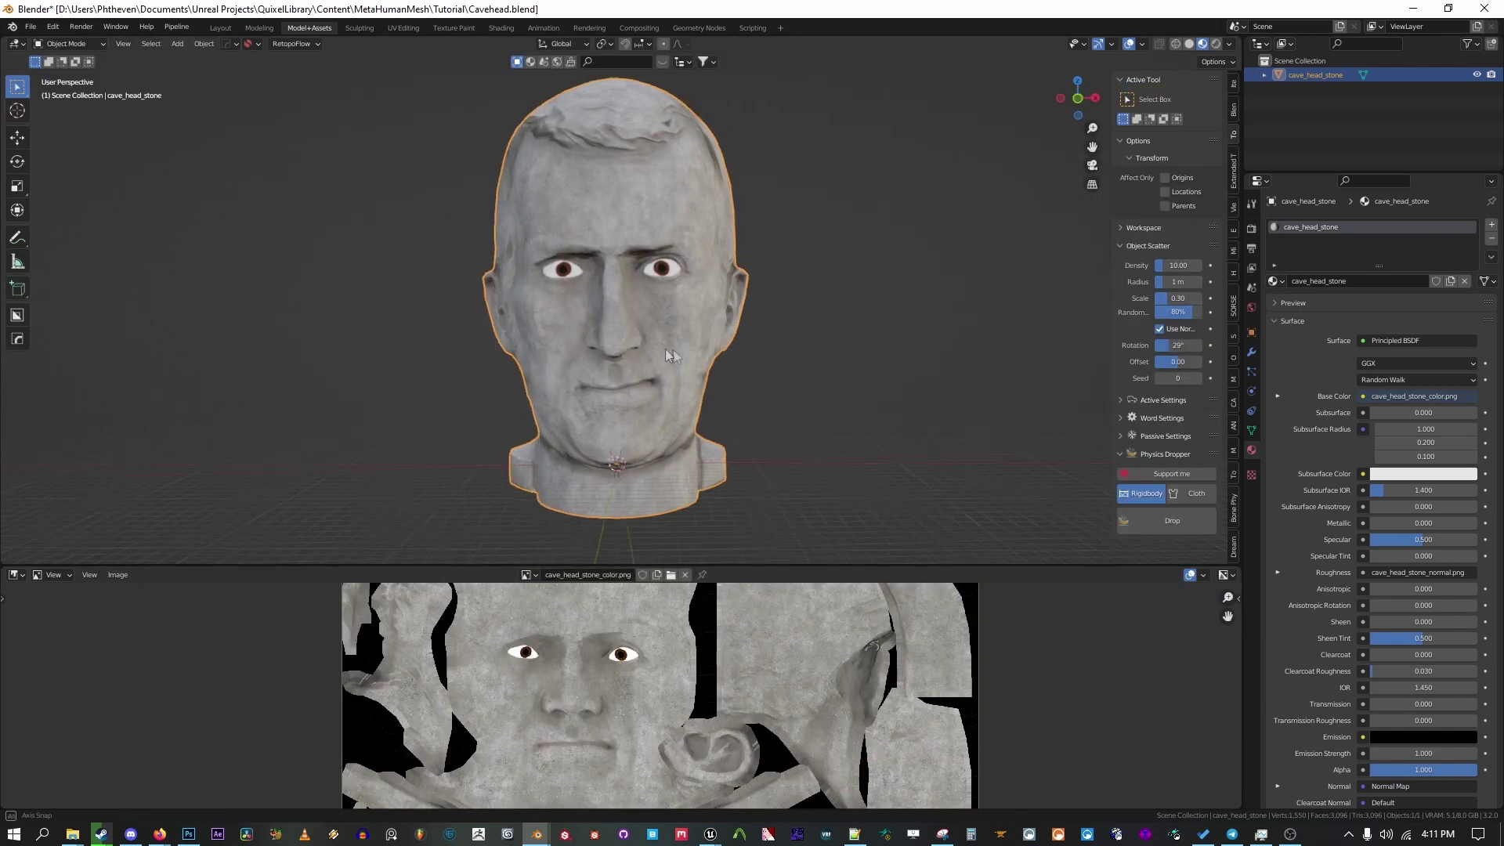
mouse_move(665, 349)
middle_down()
mouse_move(686, 358)
mouse_move(637, 354)
middle_up()
click(1234, 84)
click(31, 27)
click(1000, 260)
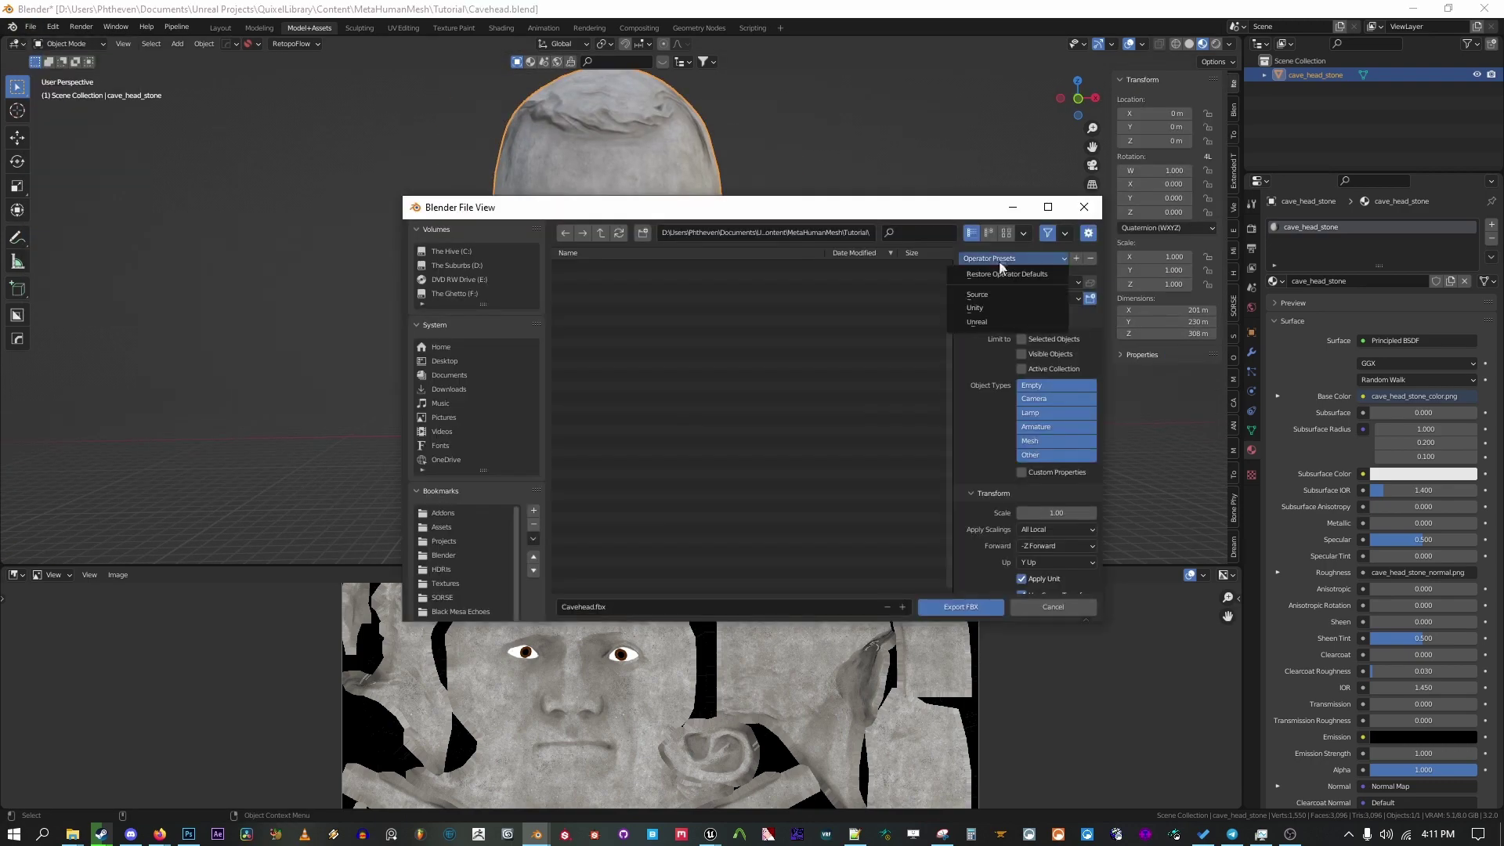
click(976, 322)
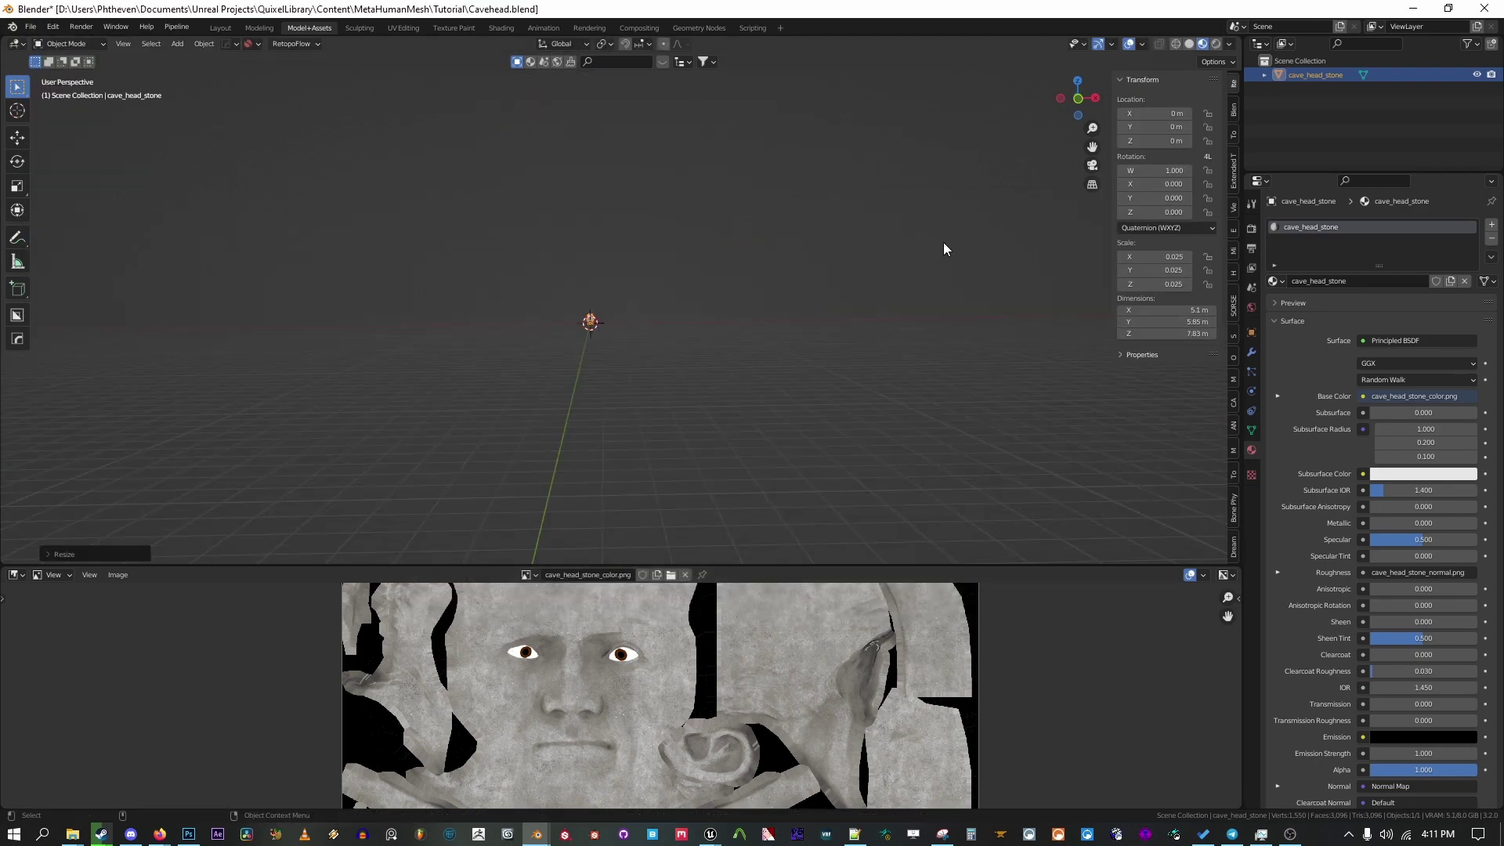
Step: Scale the head down to 0.5 m tall and apply the scale
key(KP_Decimal)
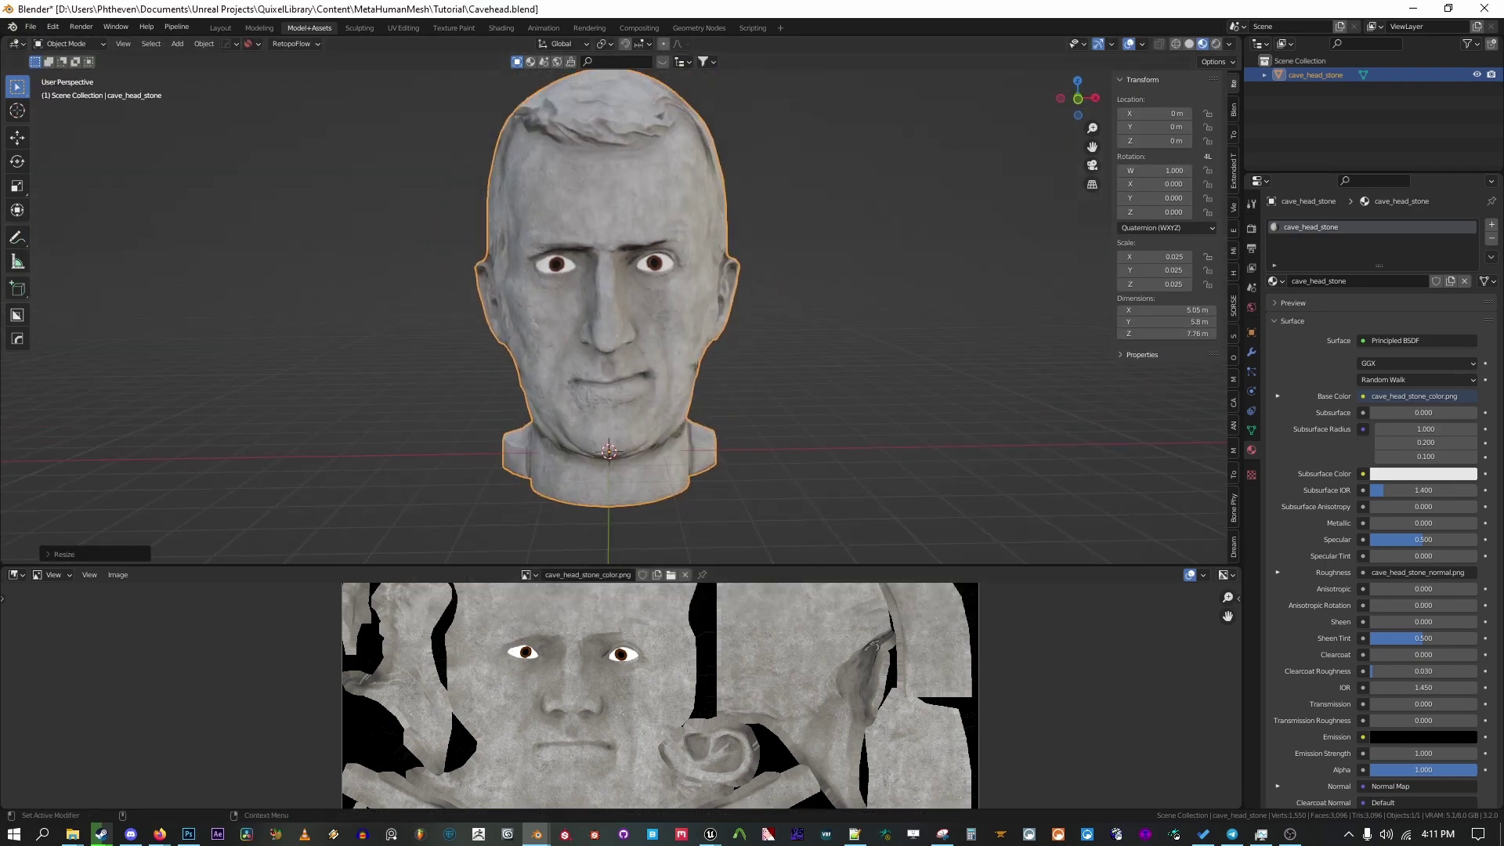
key(alt+Tab)
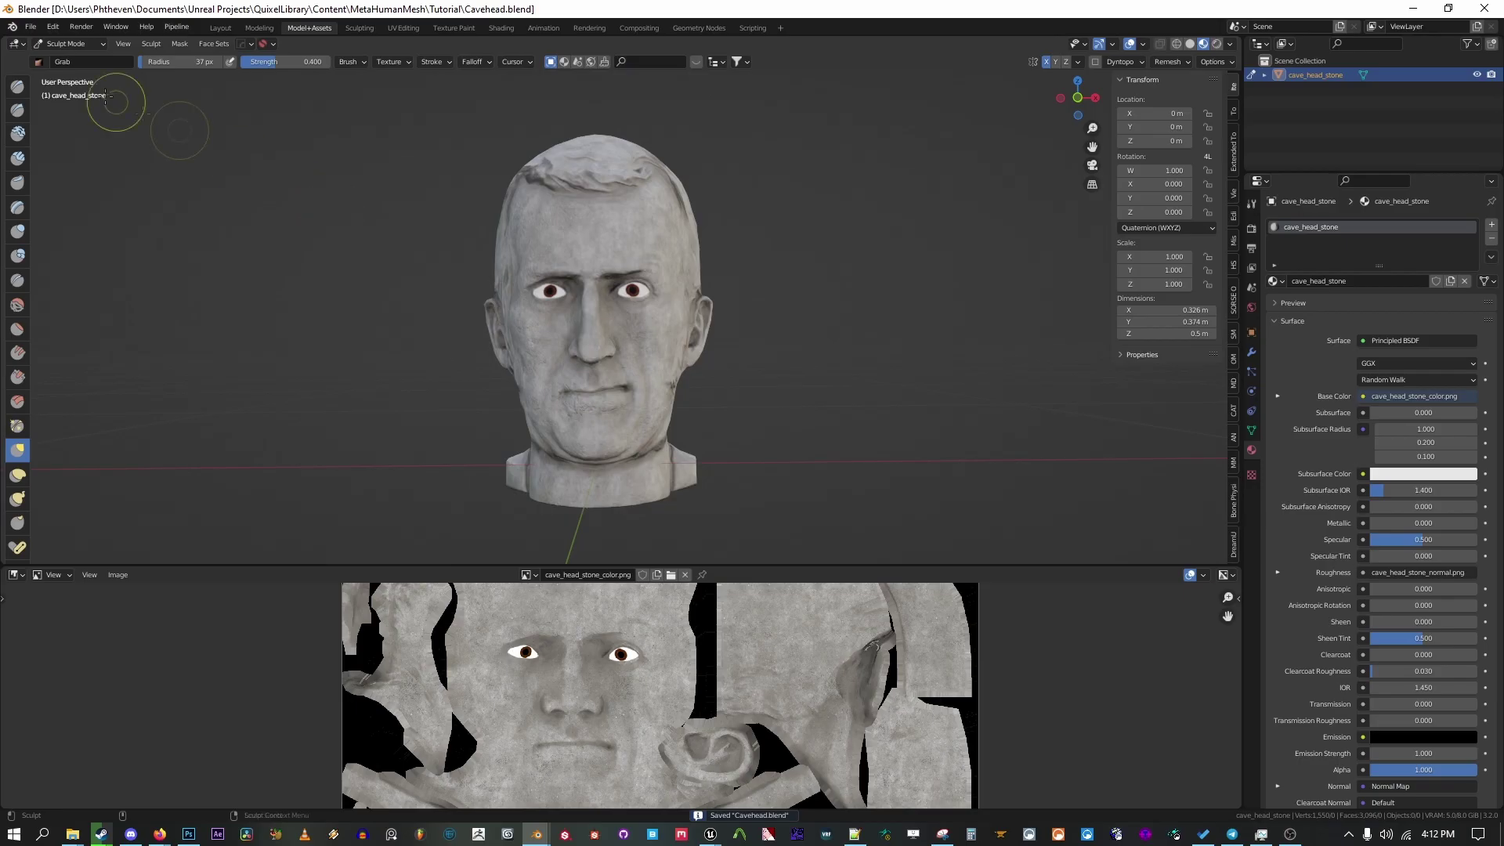
Step: Export the head as Cavehead.fbx to the Tutorial folder, using an operator preset with Y Forward and Z Up
click(30, 27)
mouse_move(47, 229)
click(212, 356)
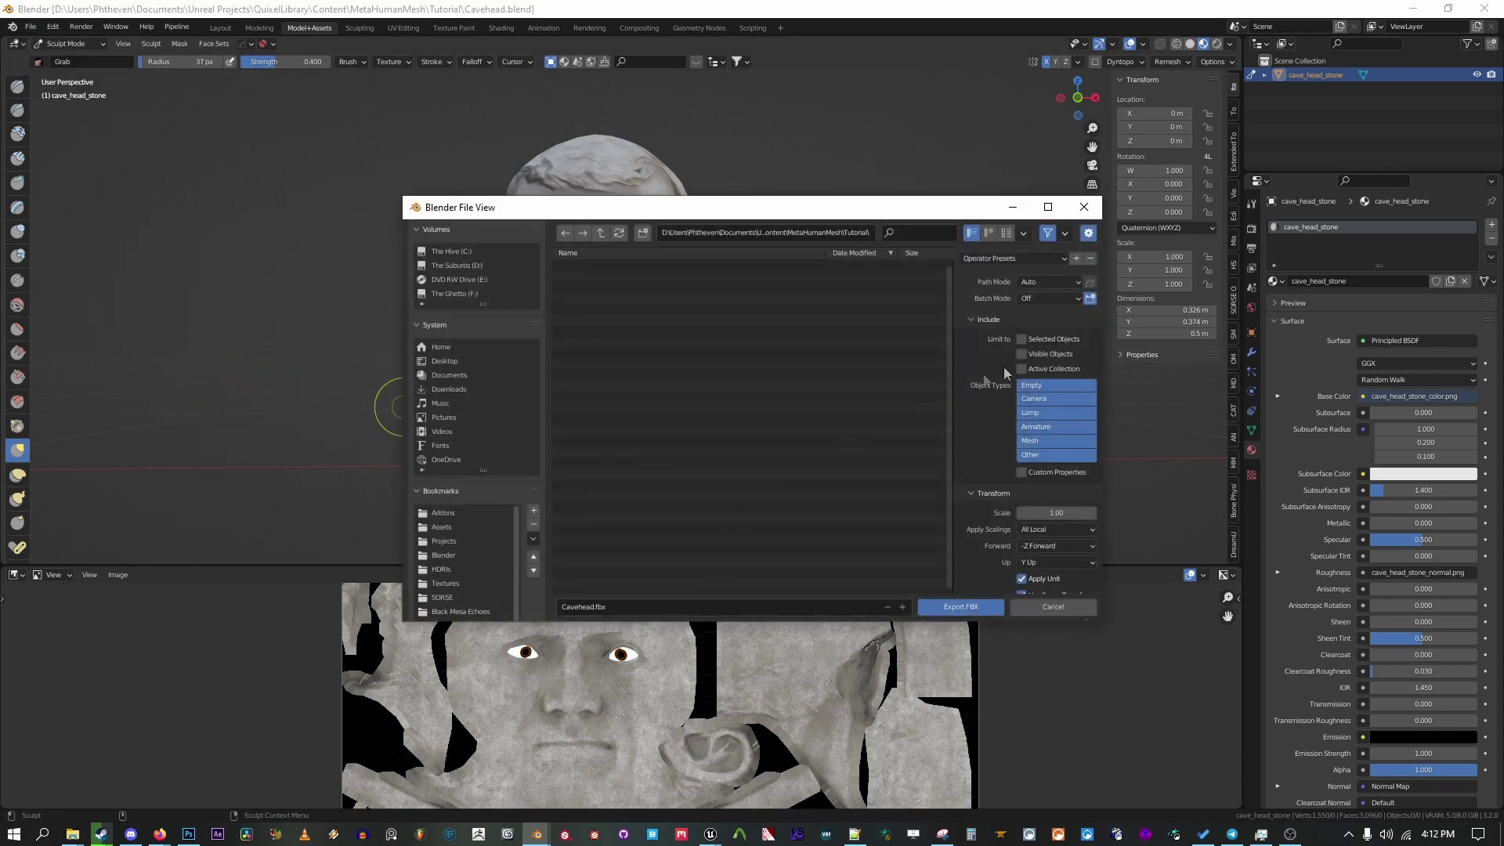
click(984, 260)
click(989, 310)
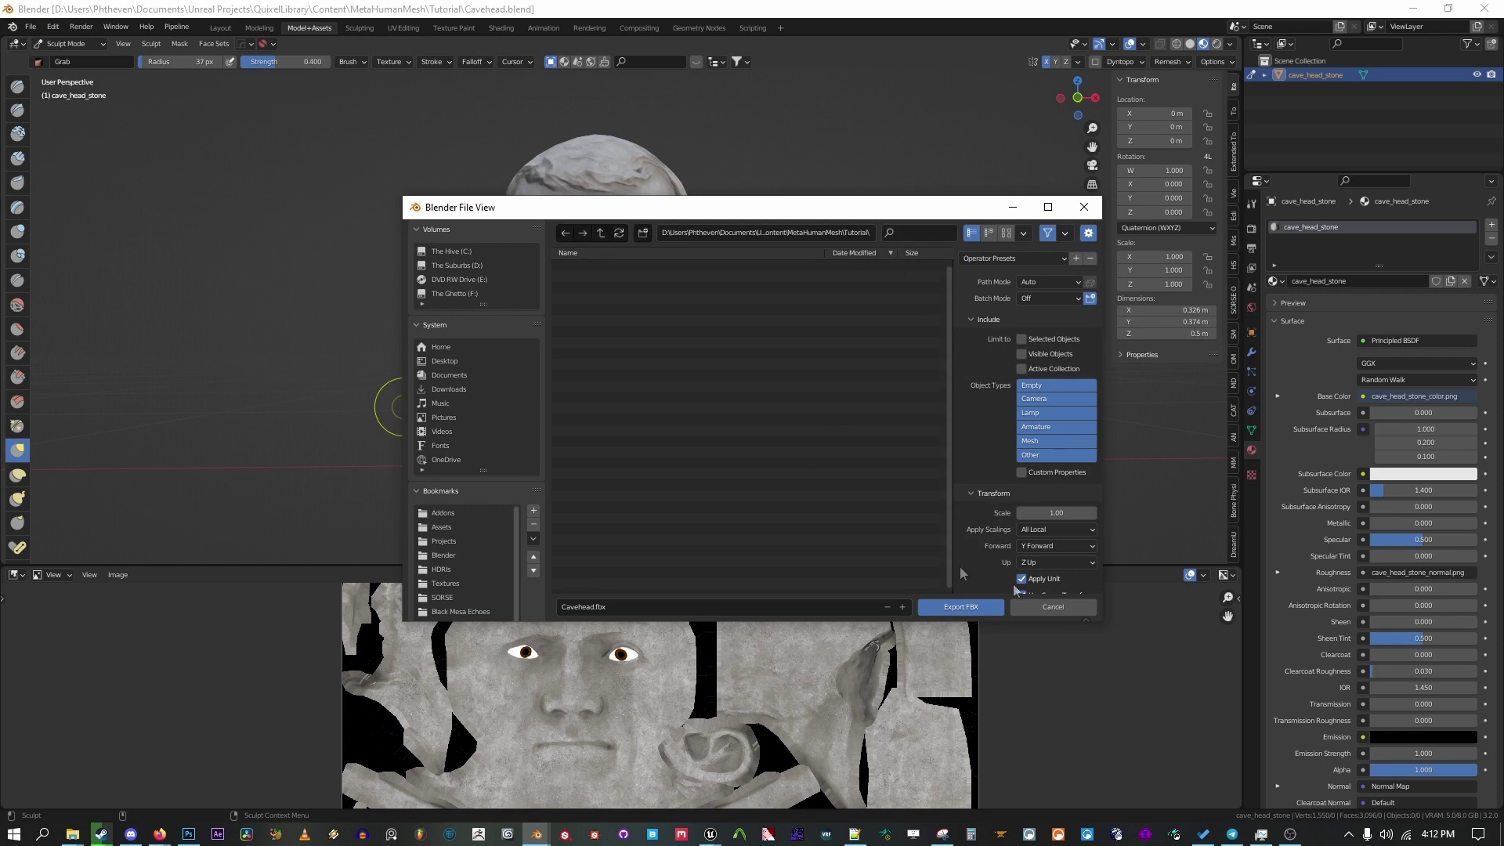
click(960, 607)
Step: Switch to the QuixelLibrary project in Unreal Editor and bring up the FBX import options for Cavehead
mouse_move(711, 836)
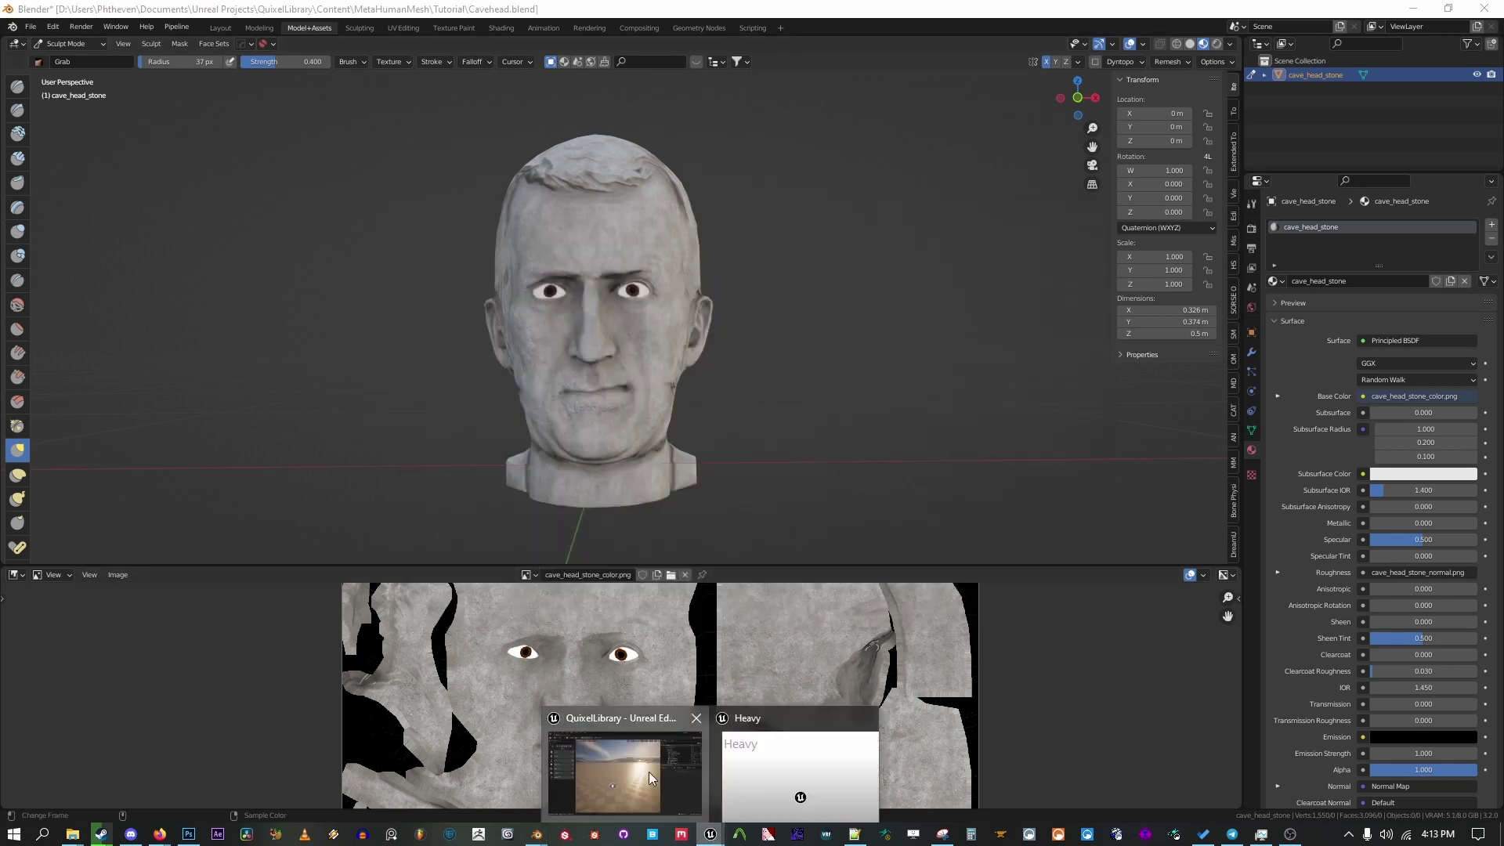
click(648, 772)
scroll(846, 527, down, 5)
scroll(846, 527, down, 3)
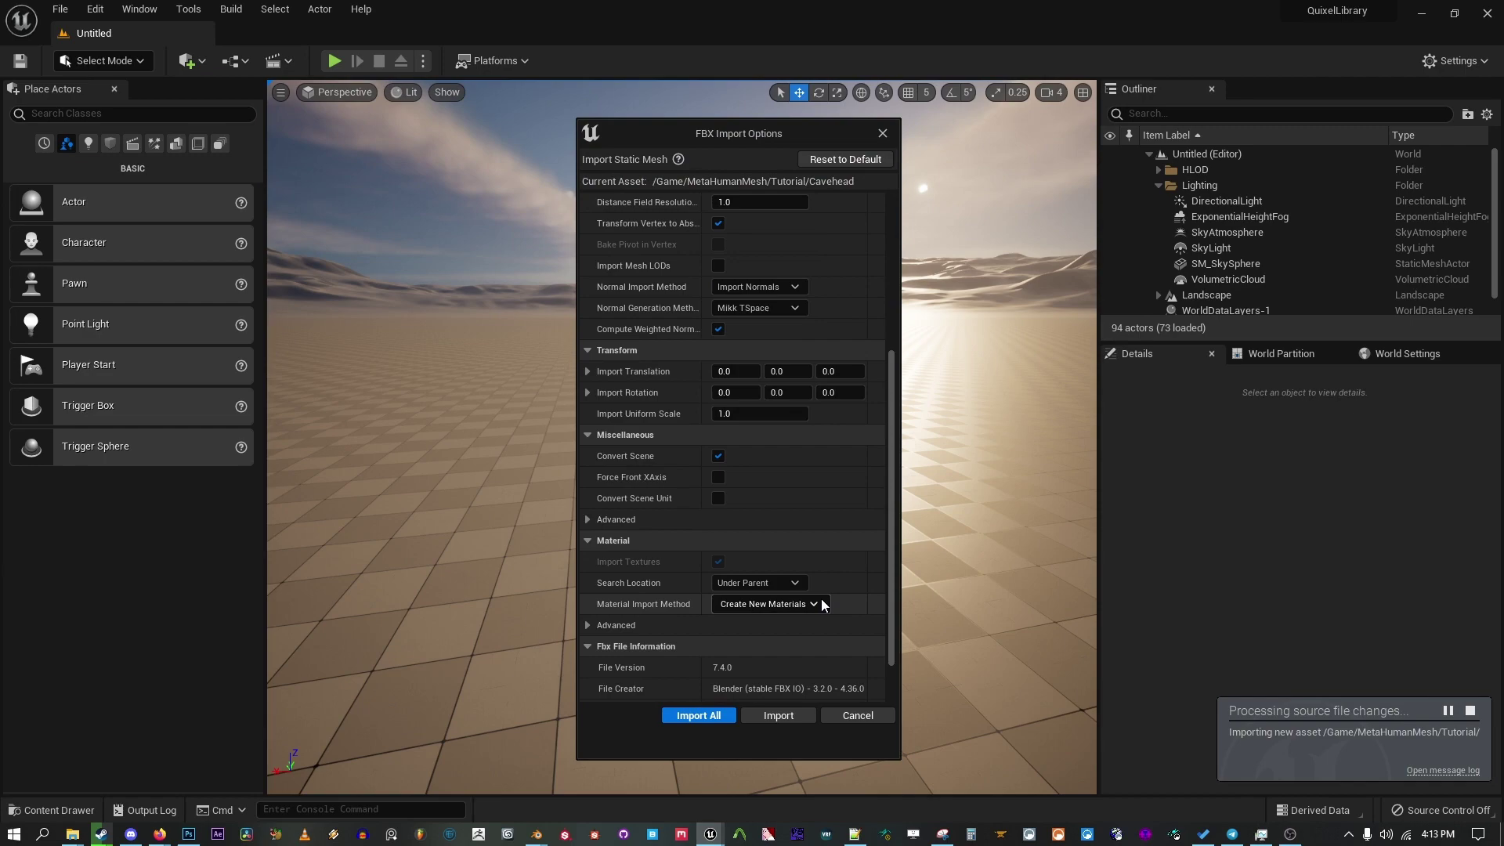
Step: Go through the material search location and import method options, and import all of the Cavehead FBX
click(816, 604)
click(819, 600)
scroll(686, 641, up, 2)
click(750, 633)
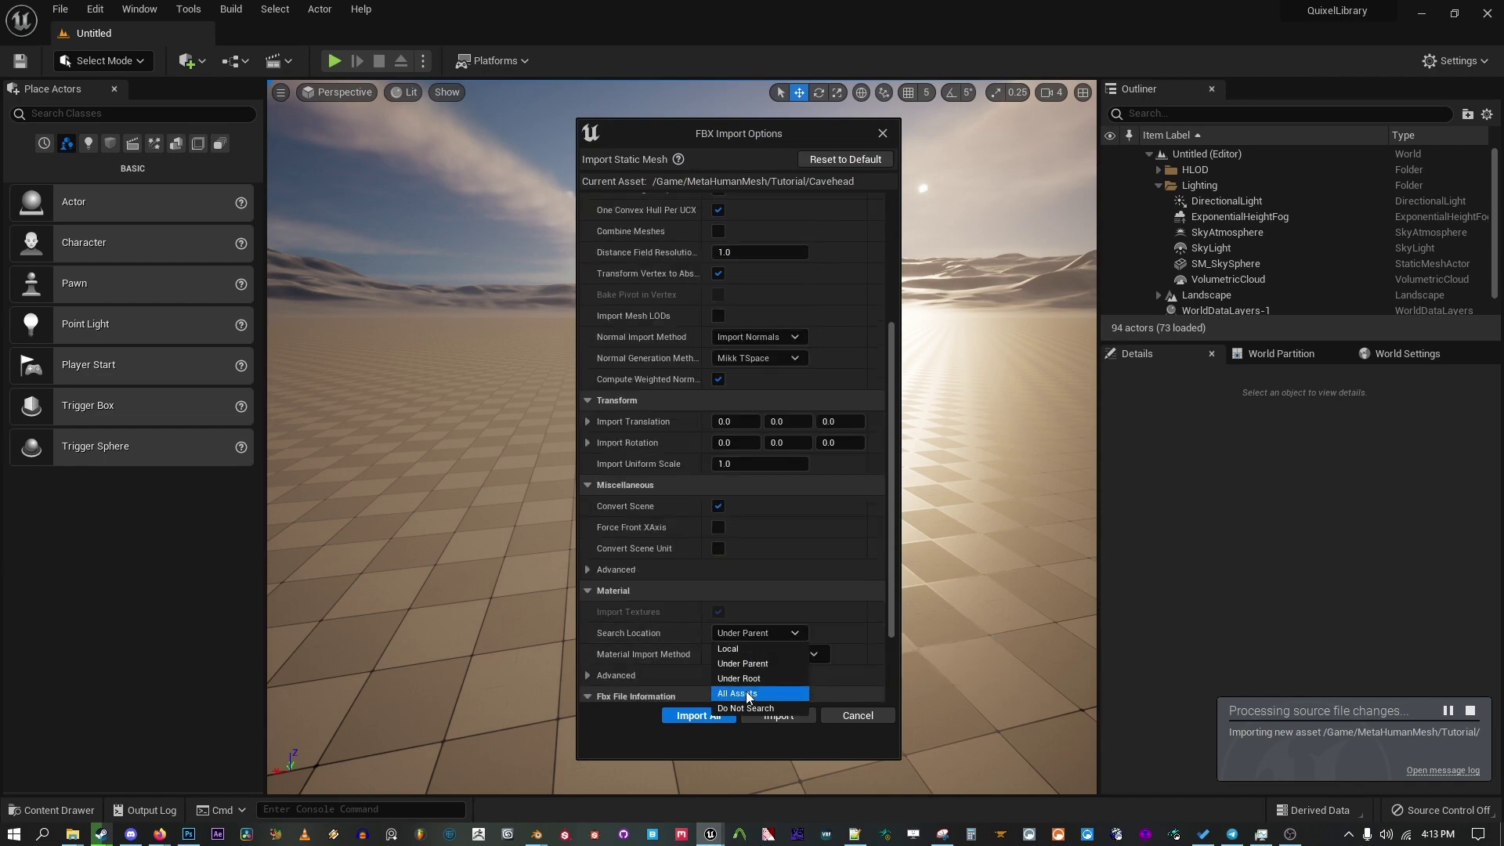
click(674, 675)
scroll(650, 574, up, 5)
scroll(650, 573, down, 5)
click(762, 609)
click(698, 715)
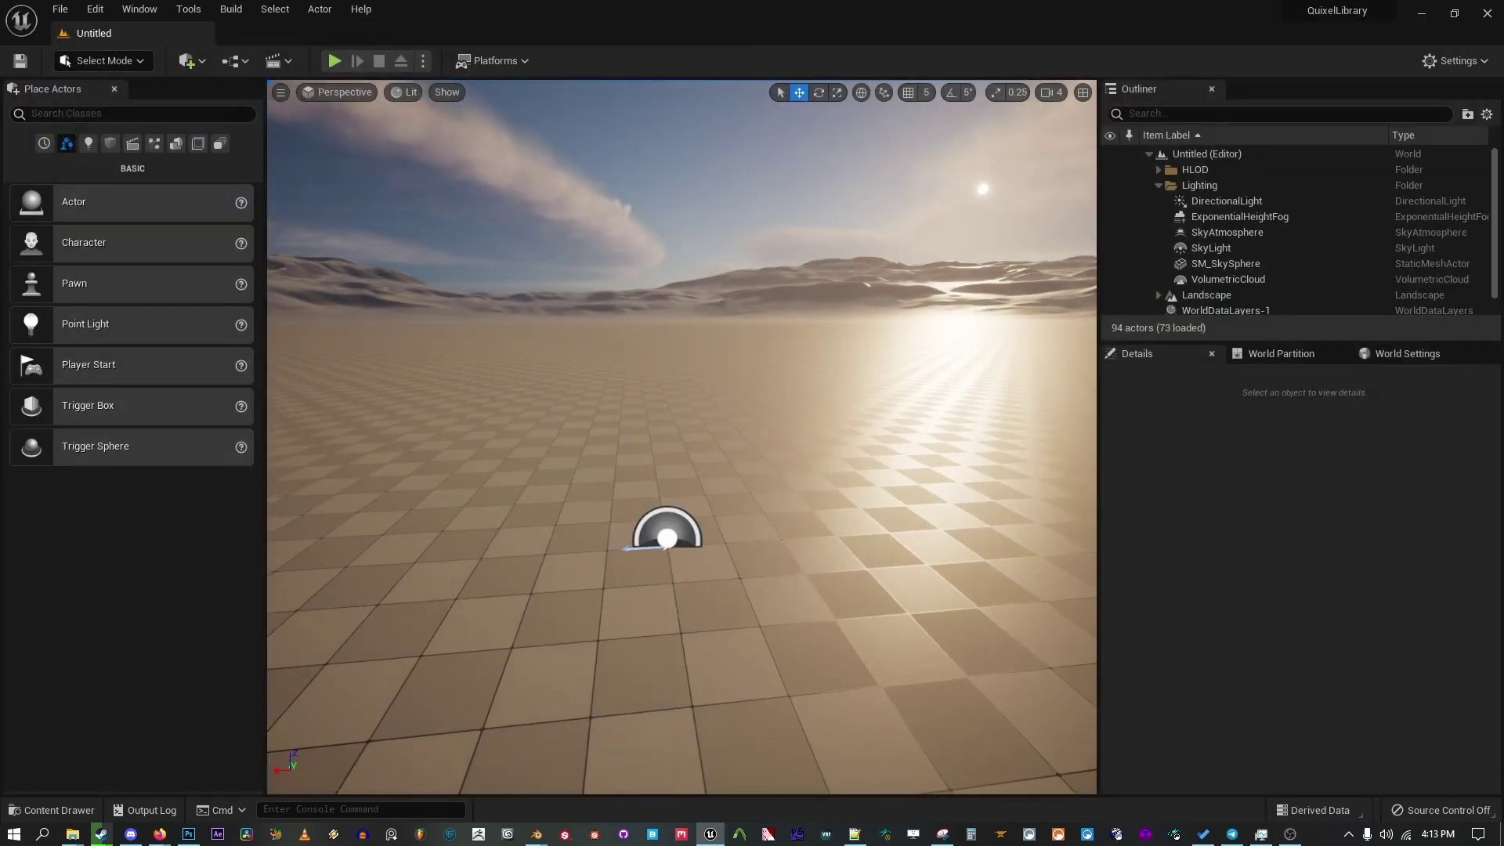
Step: Create a MetaHuman Identity asset named Cave in the Tutorial content folder
key(ctrl+space)
right_click(661, 650)
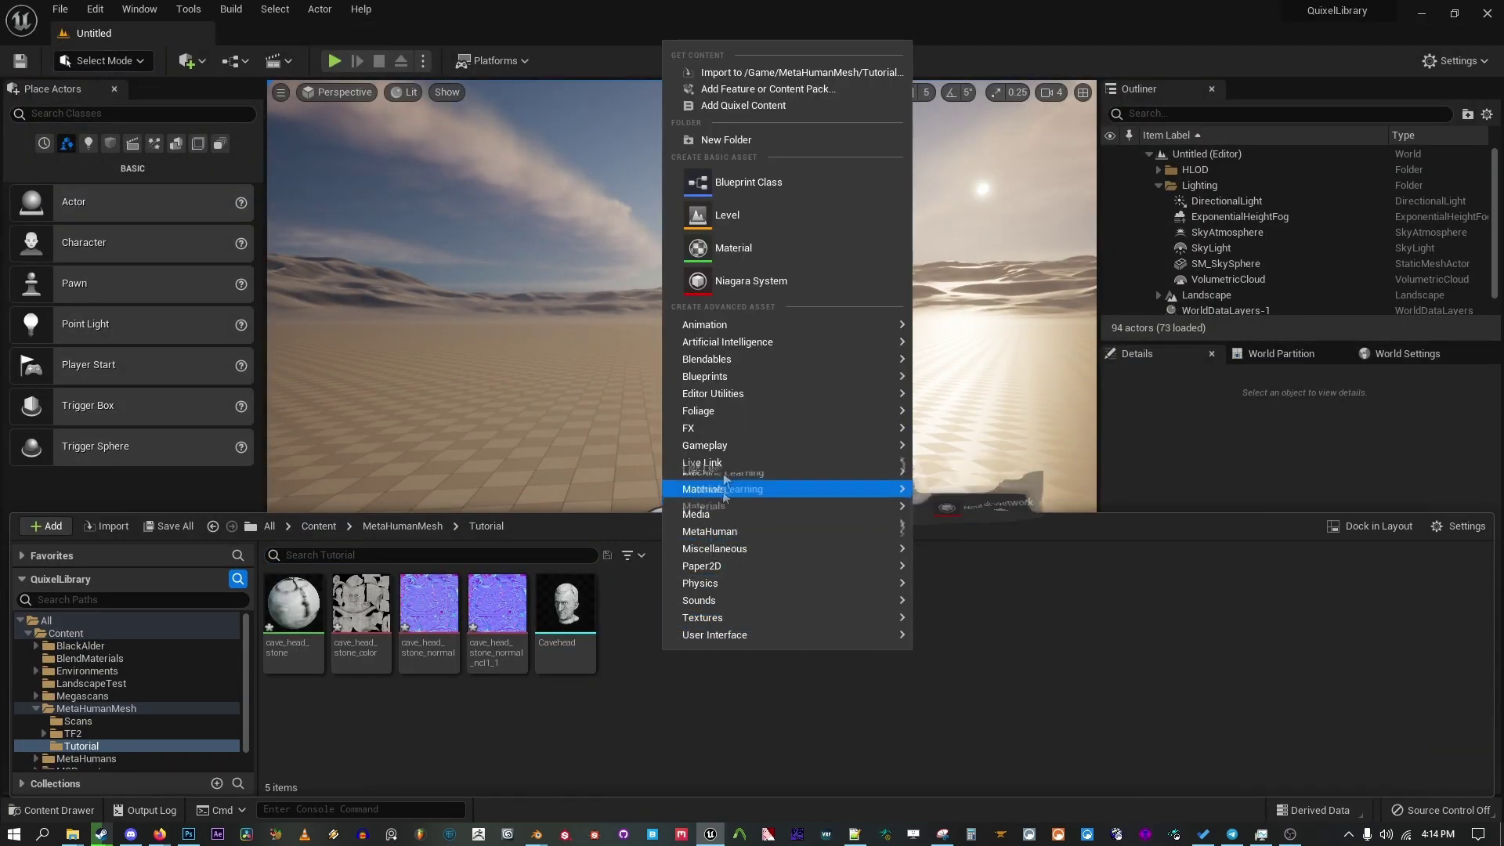
mouse_move(736, 537)
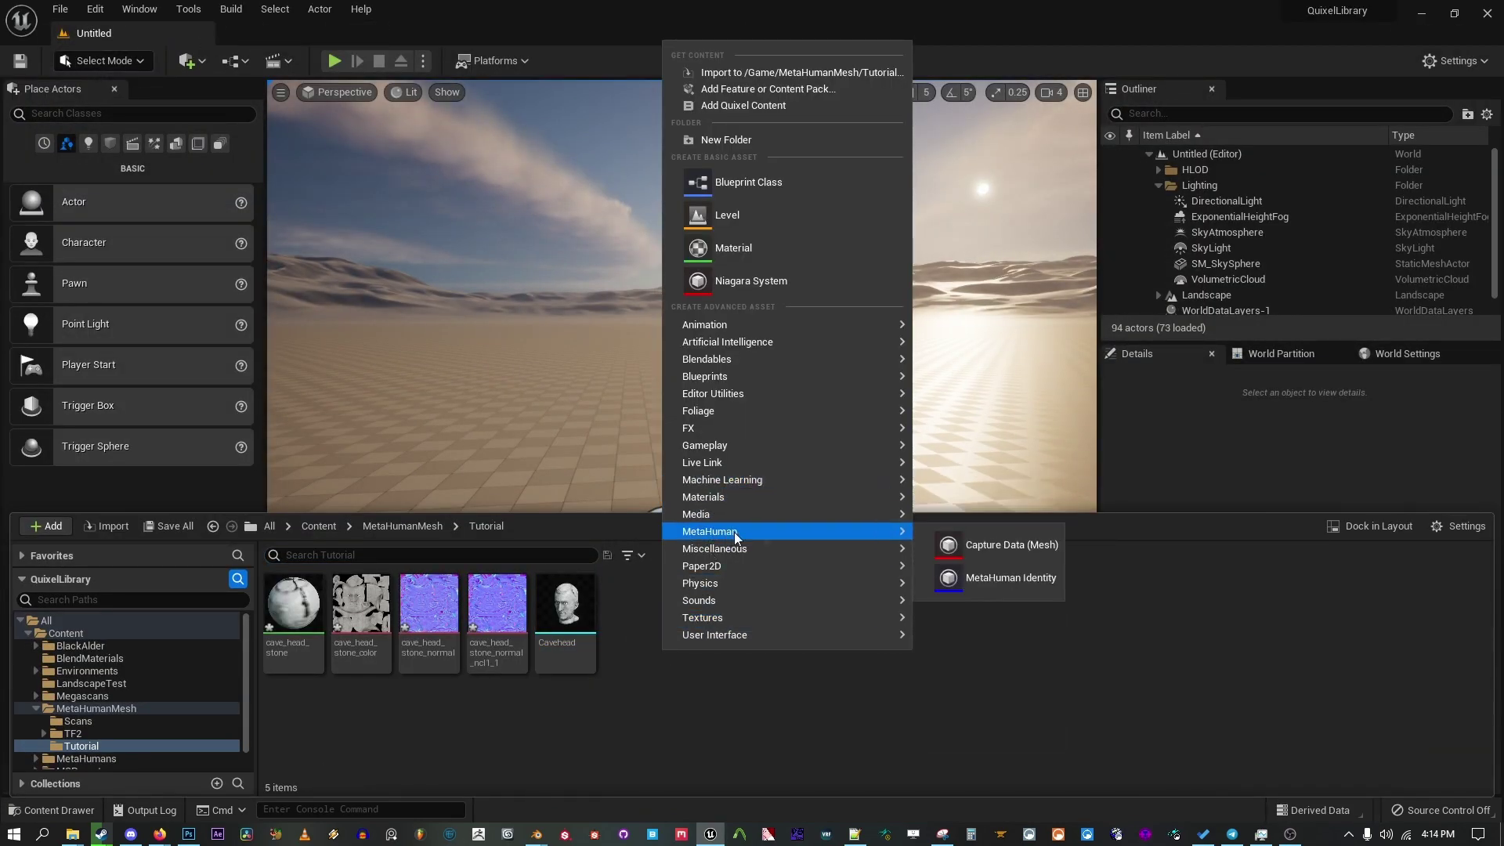
click(1007, 579)
text(Cave)
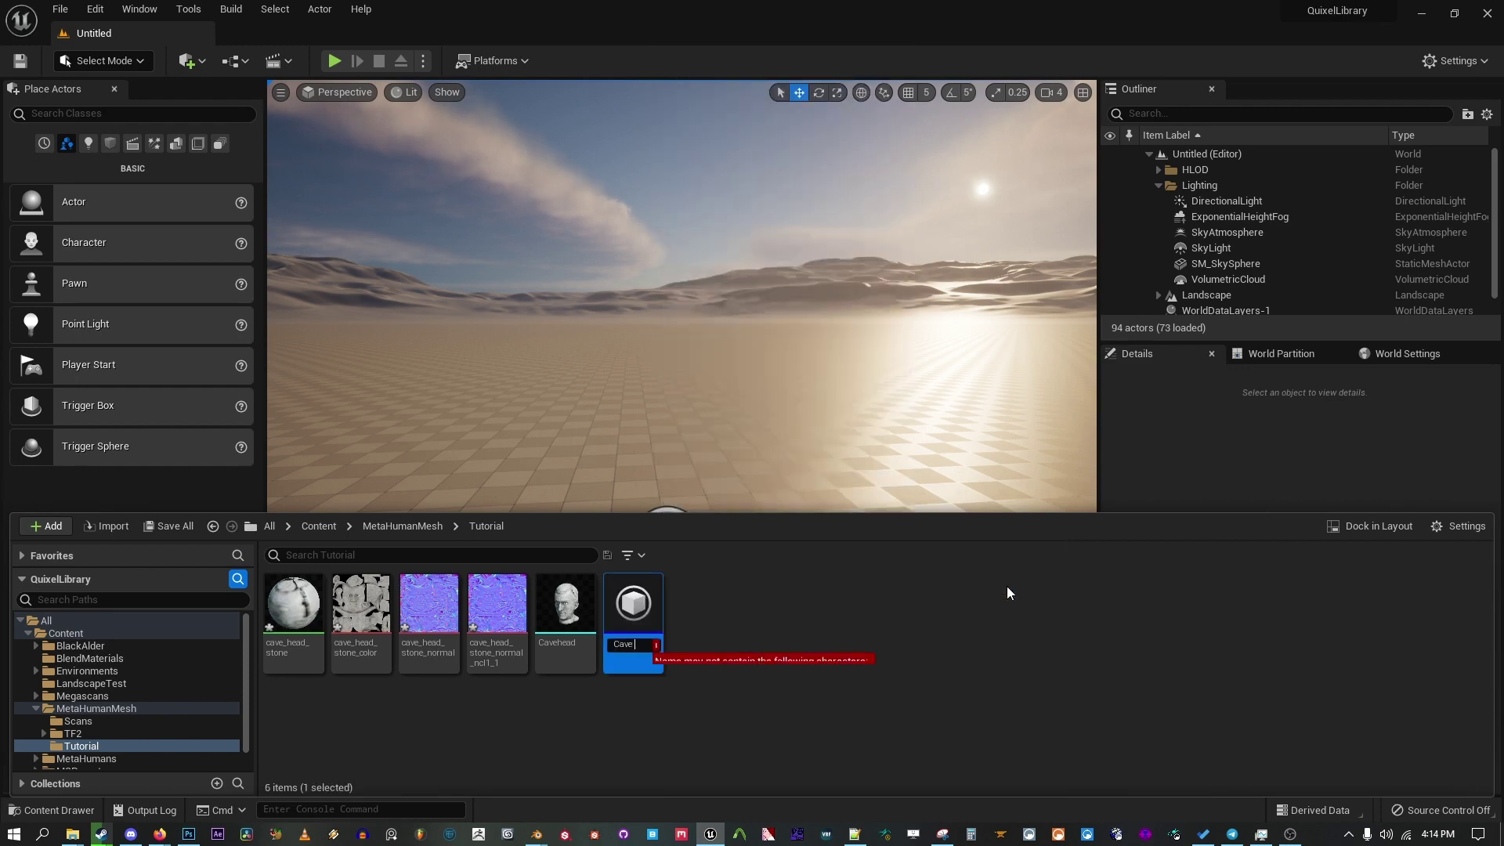
key(Return)
Step: Open the Cave identity and create its components from the Cavehead mesh
double_click(310, 605)
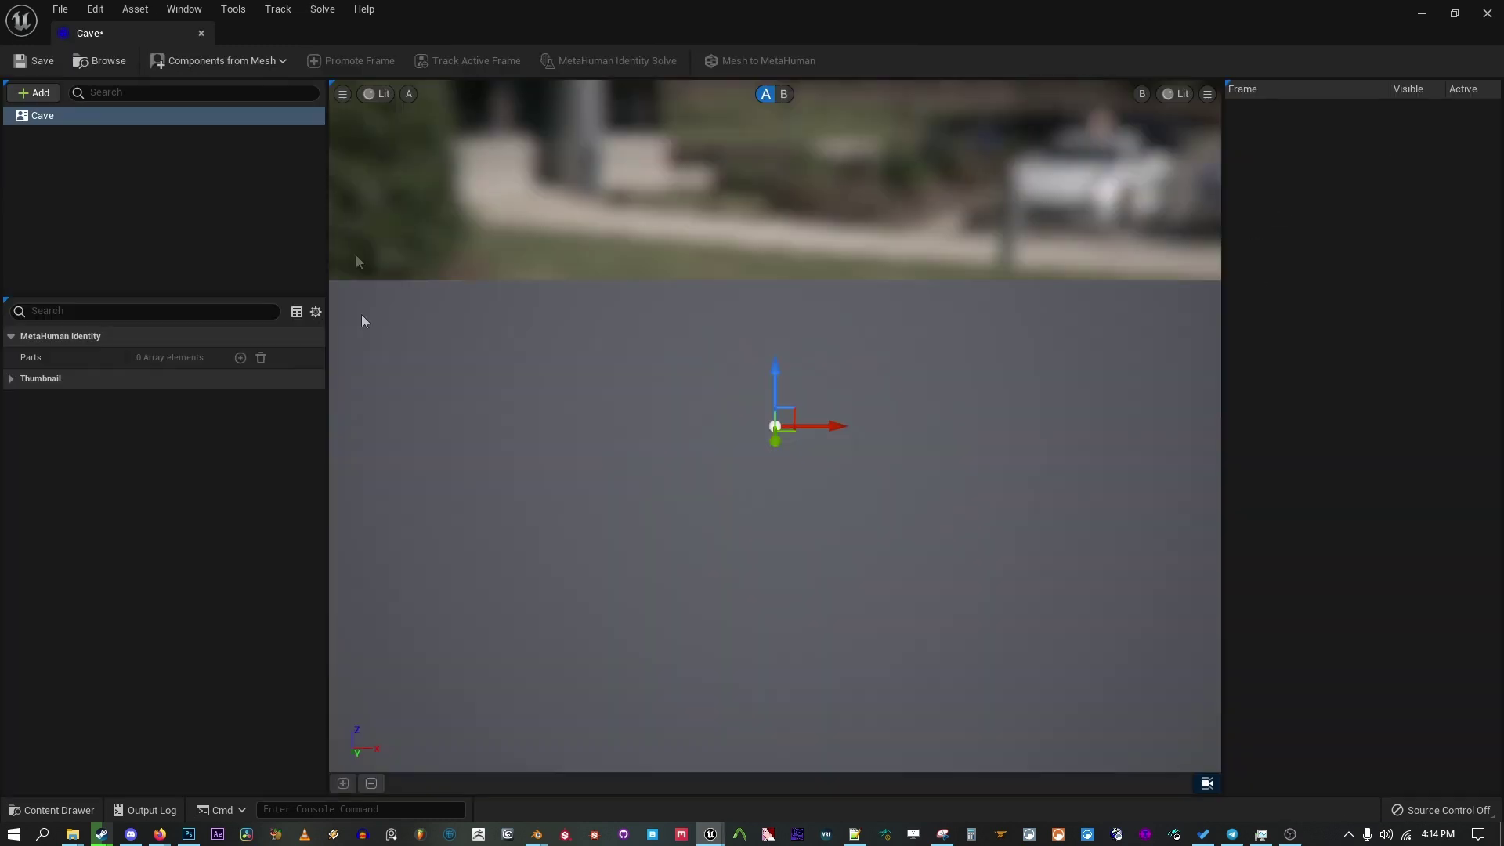
click(271, 62)
text(cave)
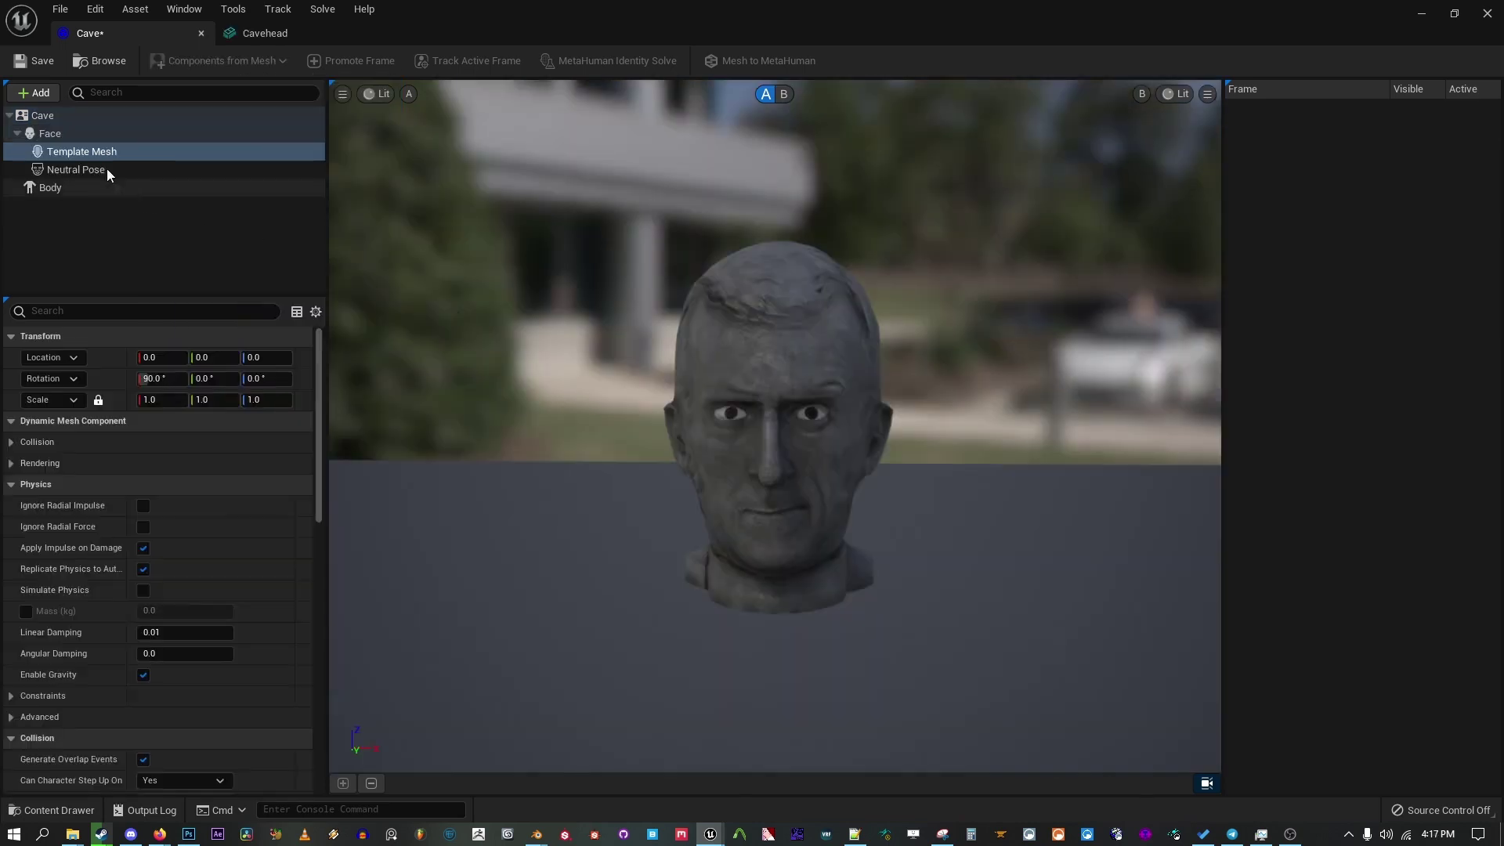
Step: Select the identity's Neutral Pose and set viewport A to Unlit shading
click(107, 170)
mouse_move(472, 345)
right_down()
mouse_move(472, 364)
mouse_move(450, 338)
right_up()
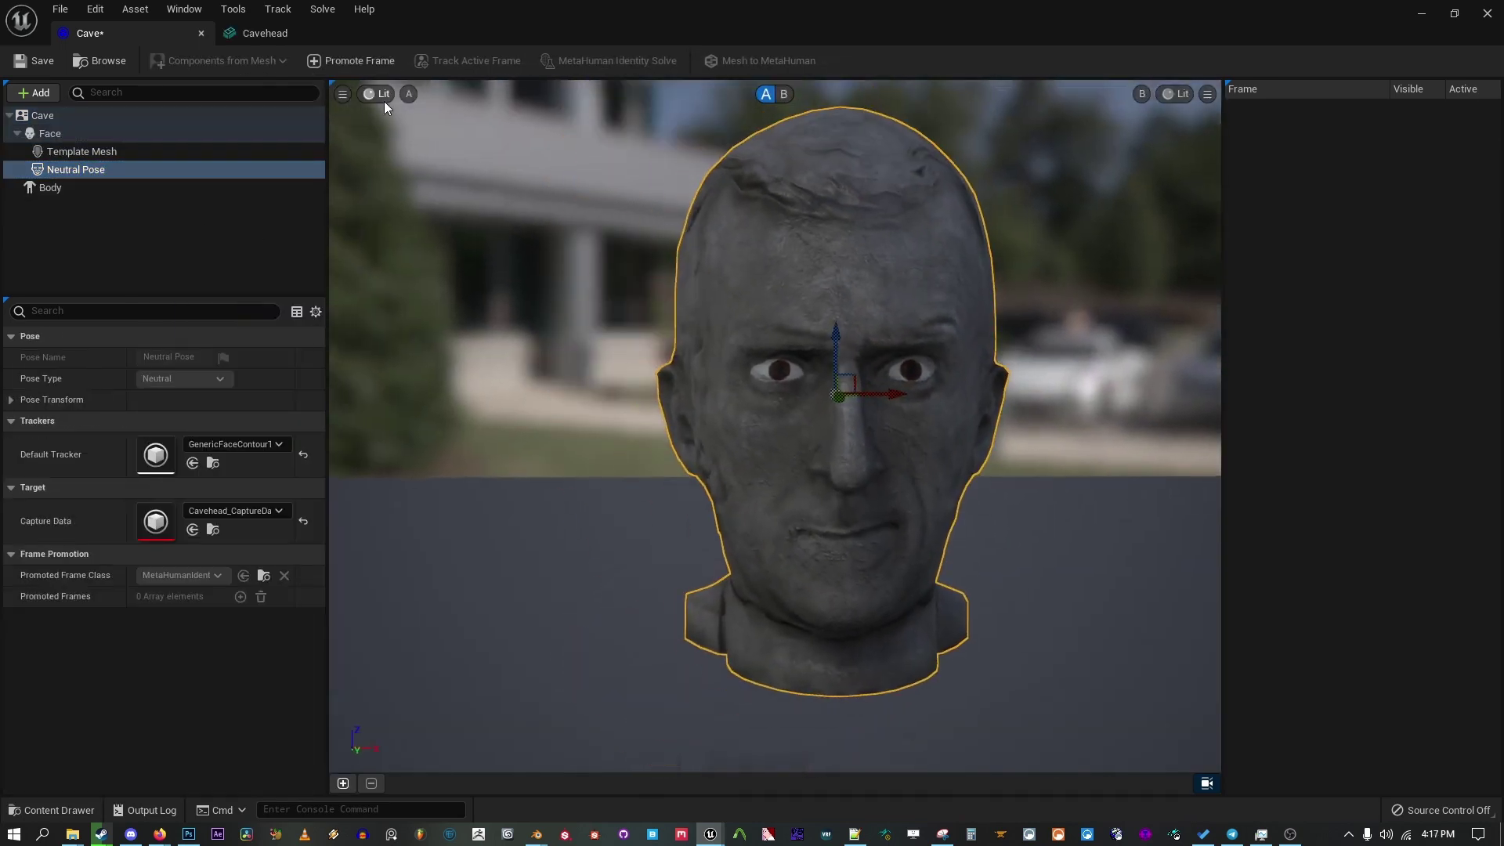
click(384, 97)
click(413, 151)
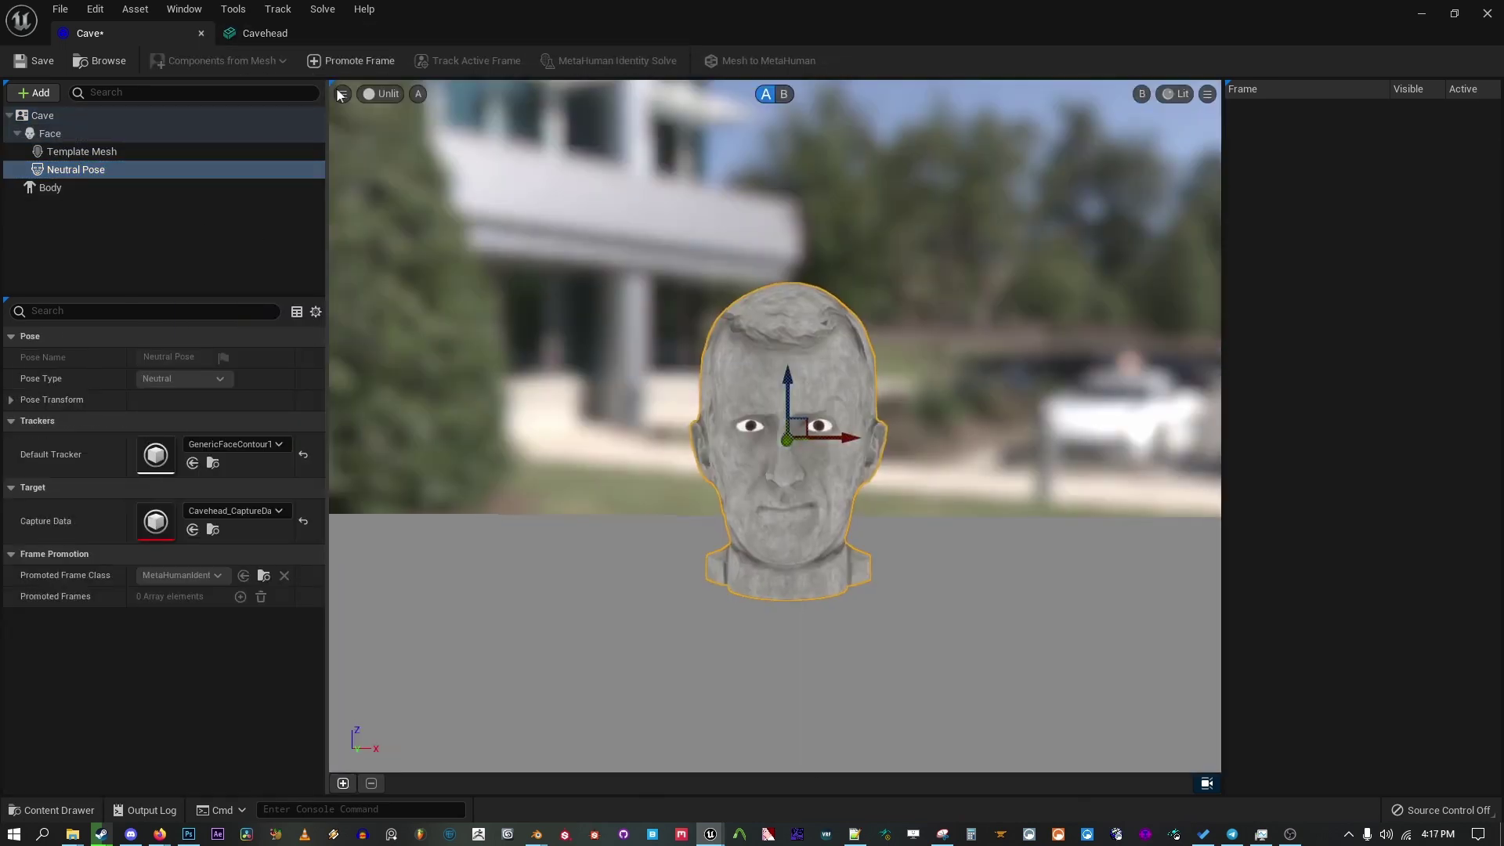
Step: Set viewport A's field of view to about 30 and frame the stone head face-on
click(342, 93)
drag(468, 153, 447, 153)
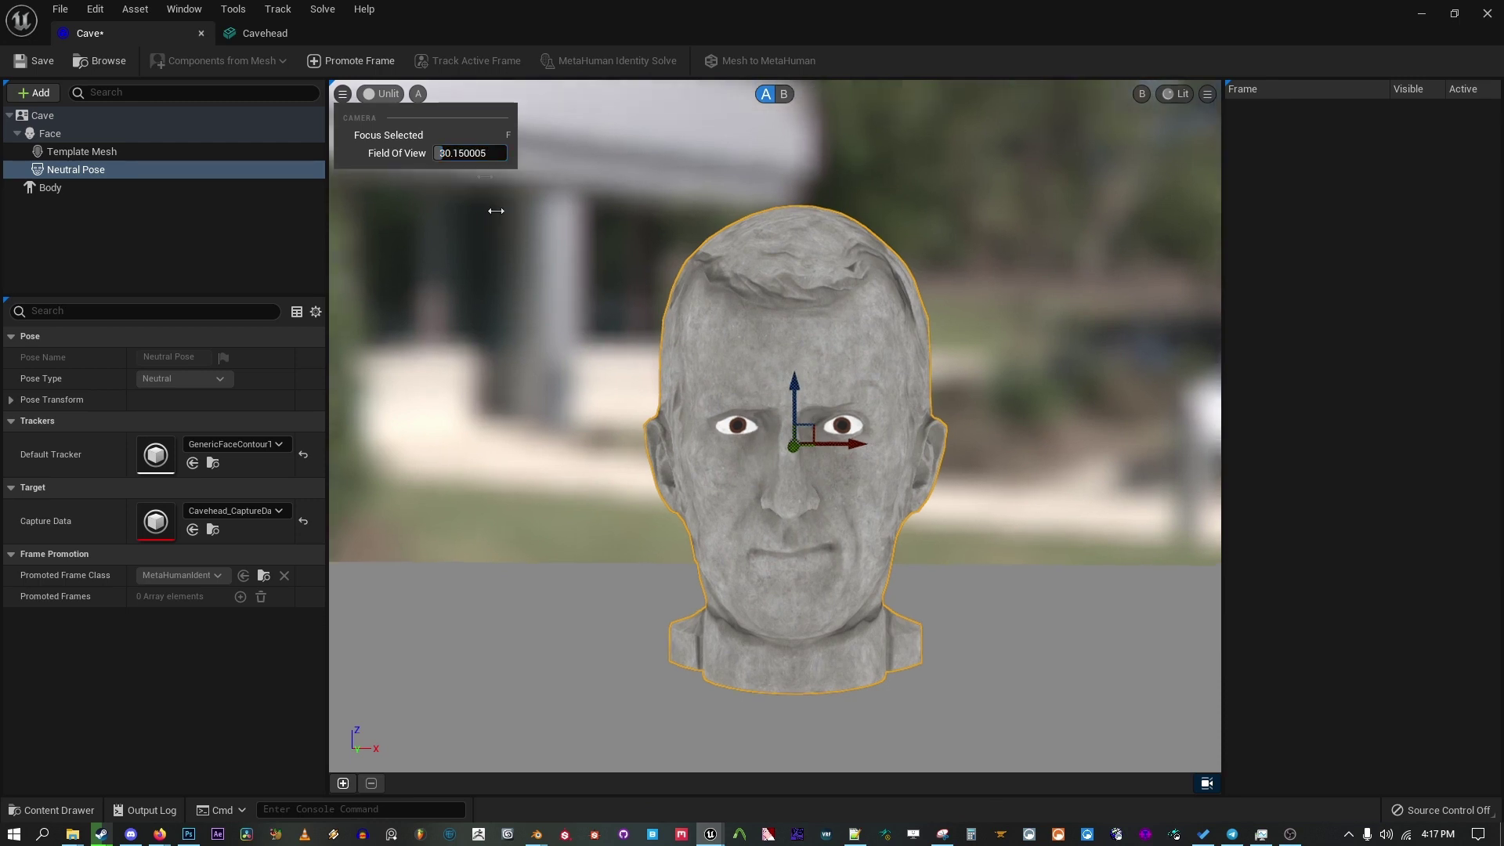
key(w)
right_drag(496, 210, 534, 229)
key(s)
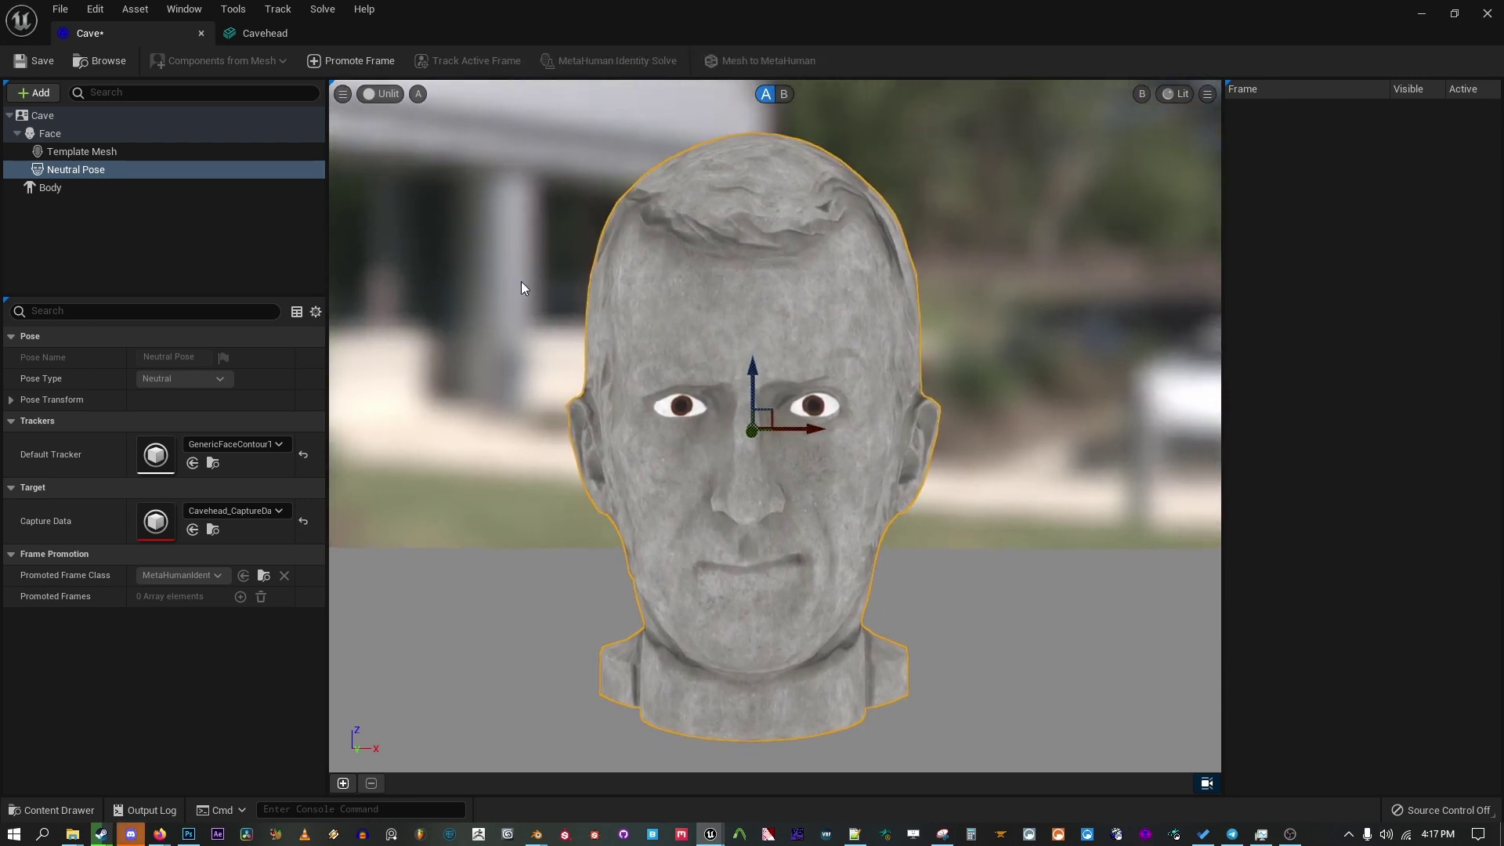
Step: Promote and track the front view of the Neutral Pose as a frame, and check the eye, nose and mouth curves
click(157, 190)
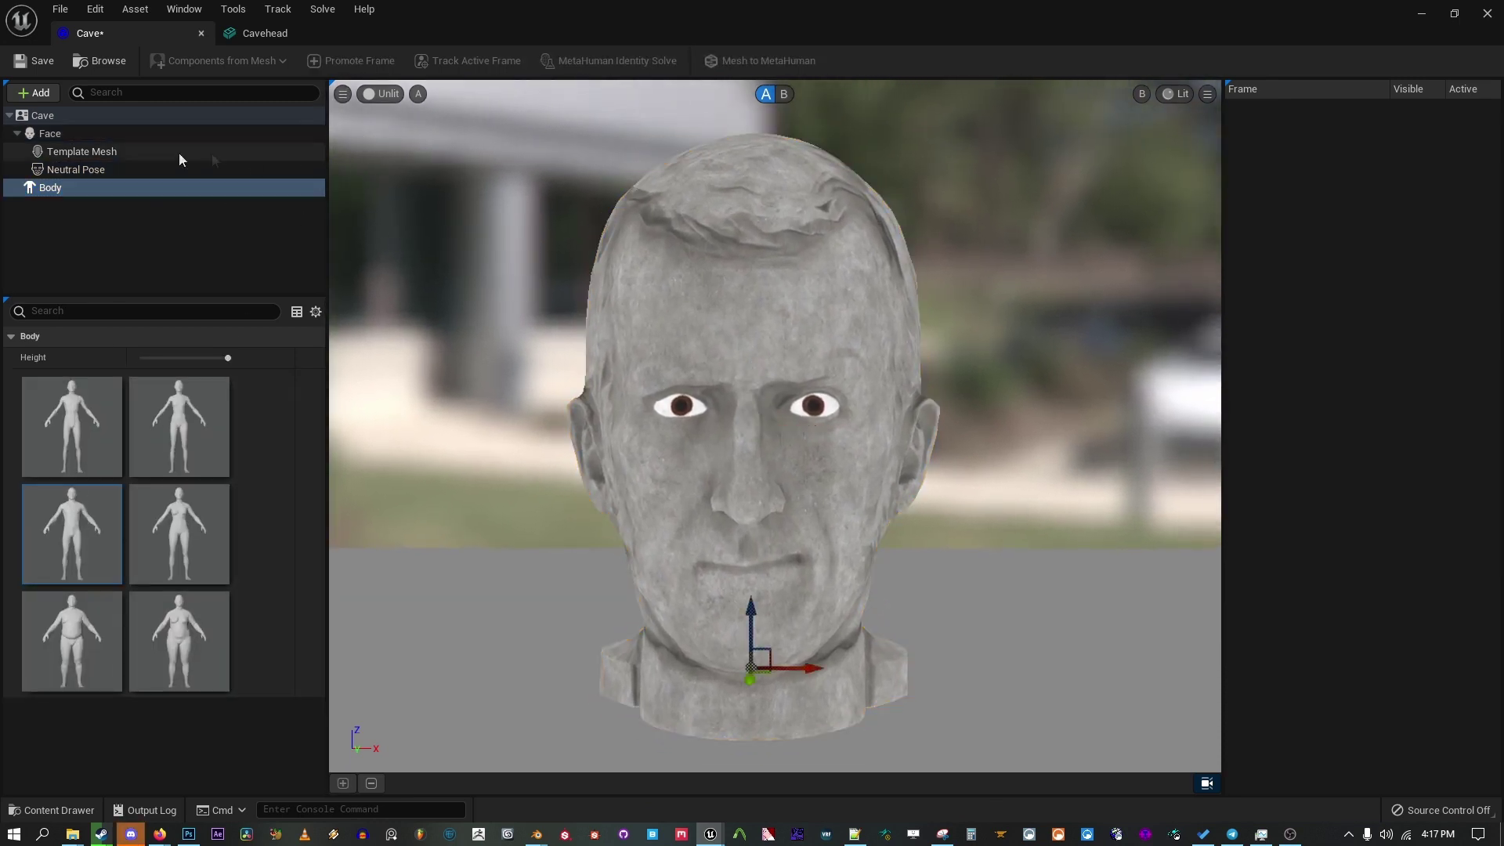
click(99, 169)
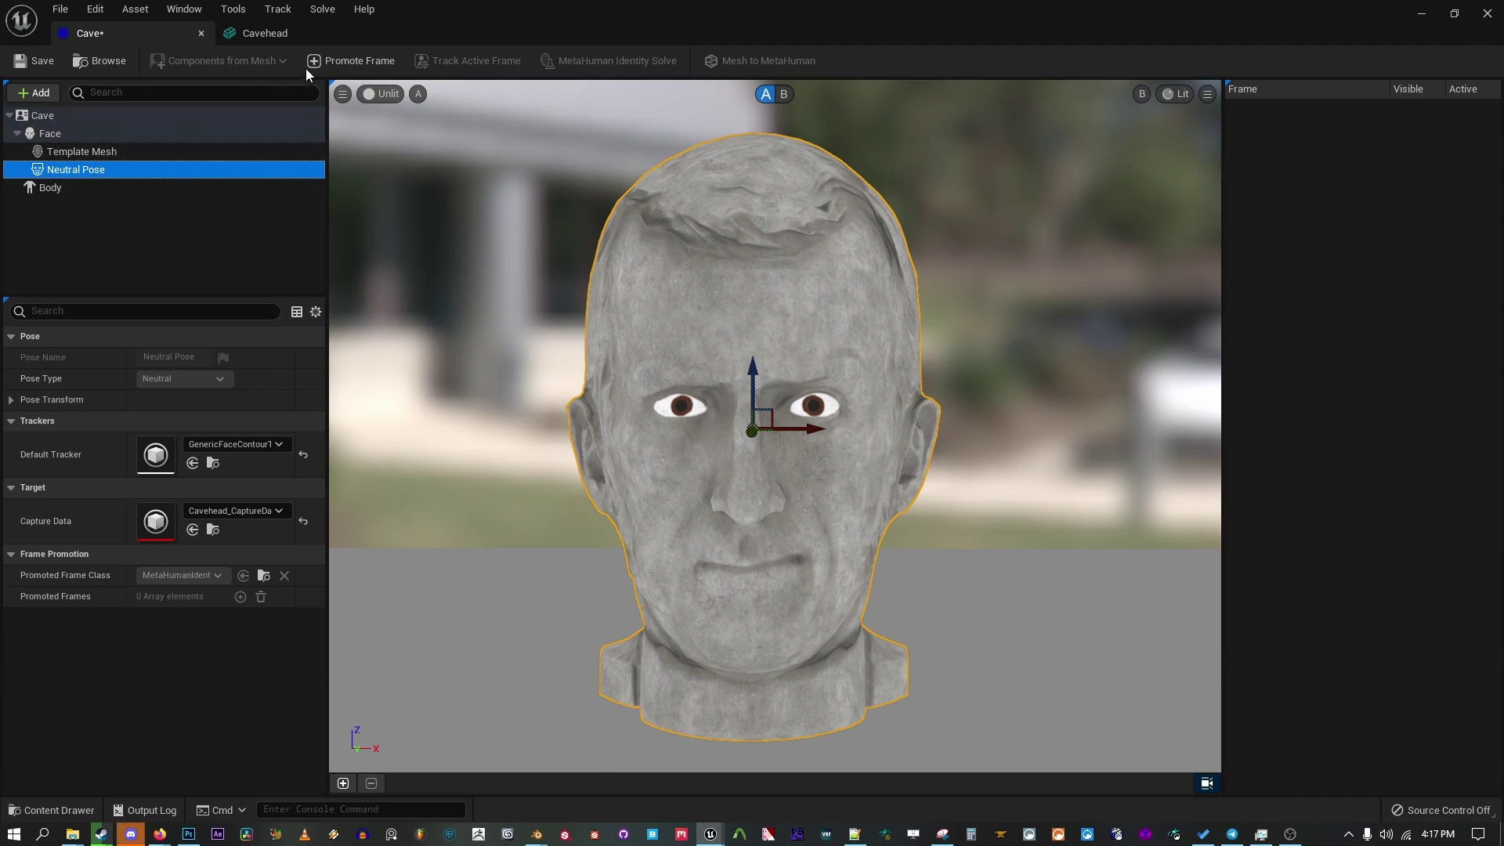
click(351, 58)
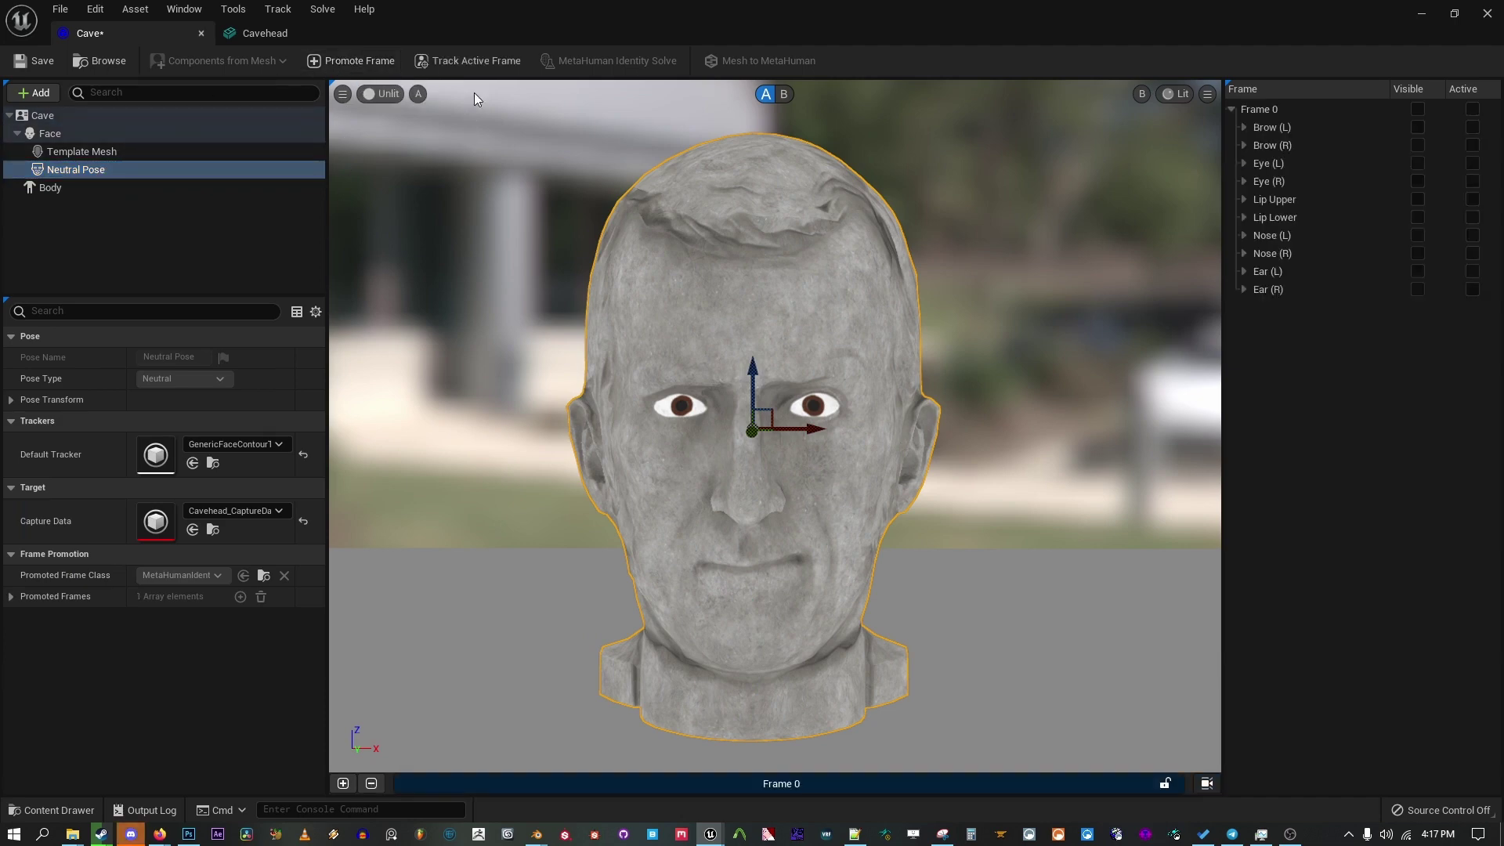
click(473, 63)
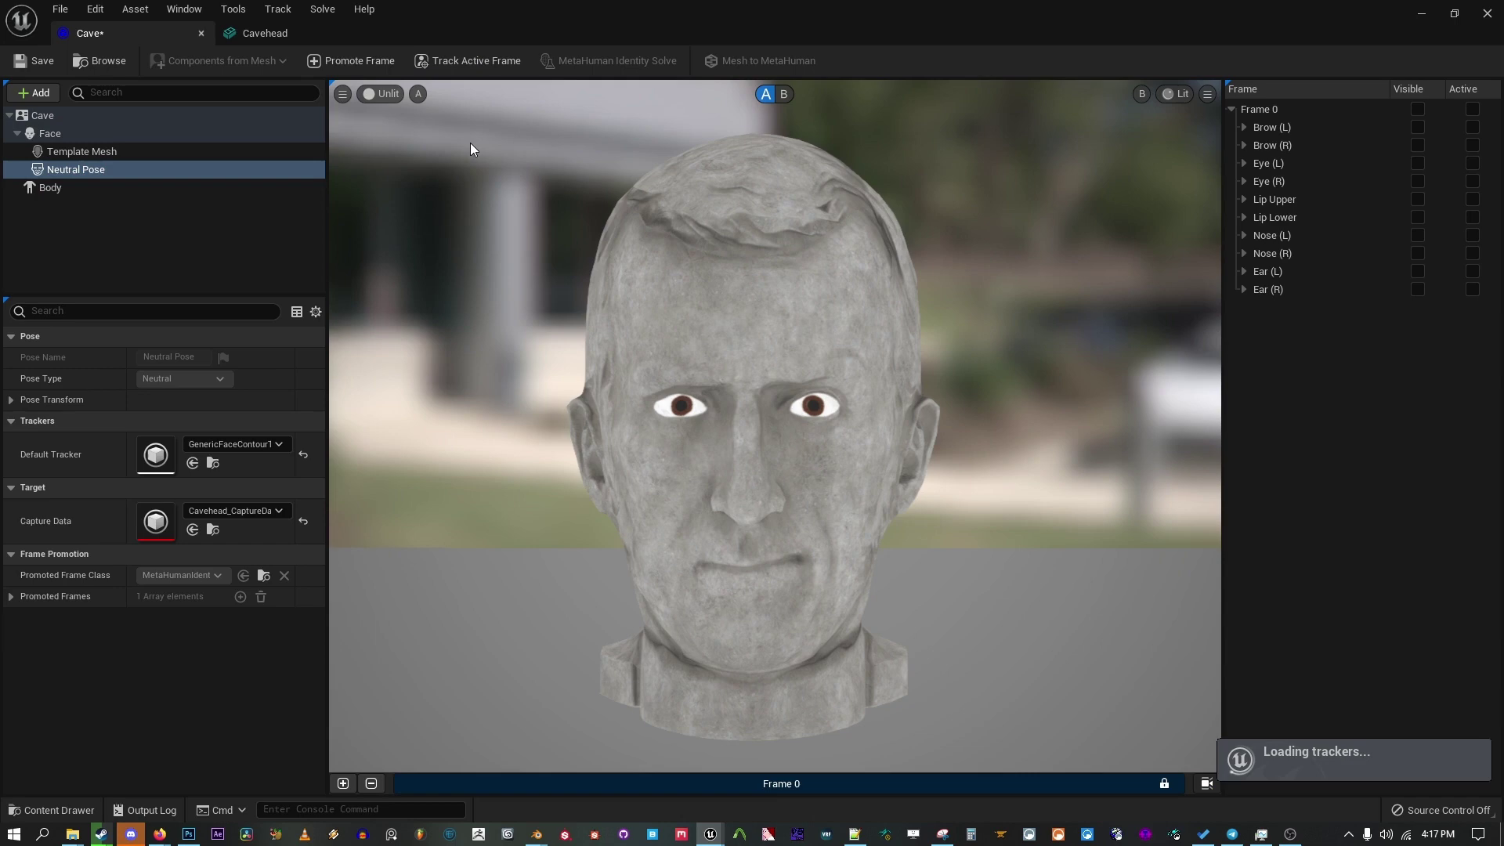
scroll(783, 407, up, 5)
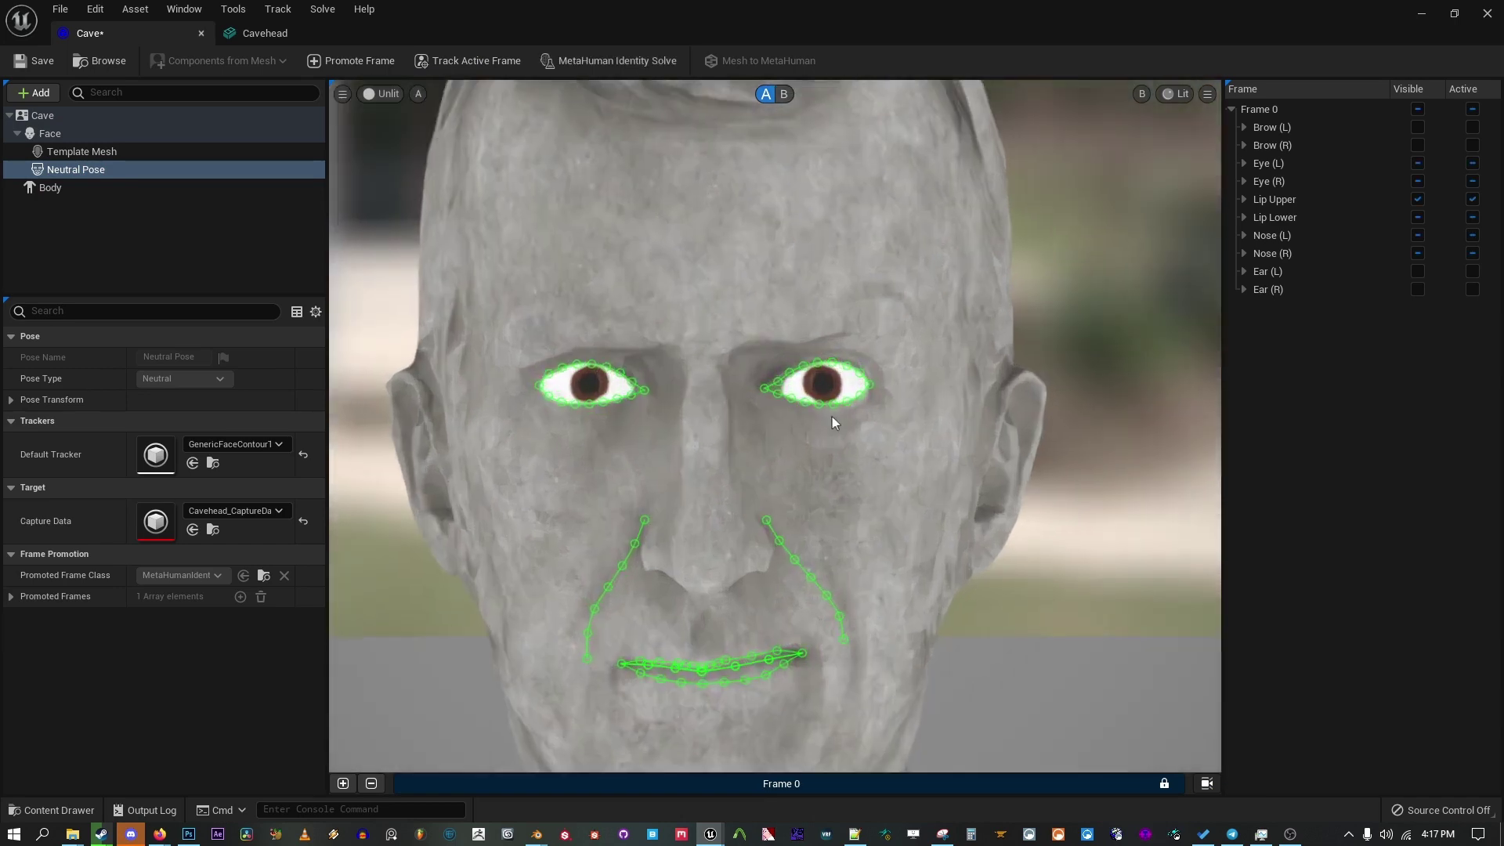
scroll(738, 375, down, 2)
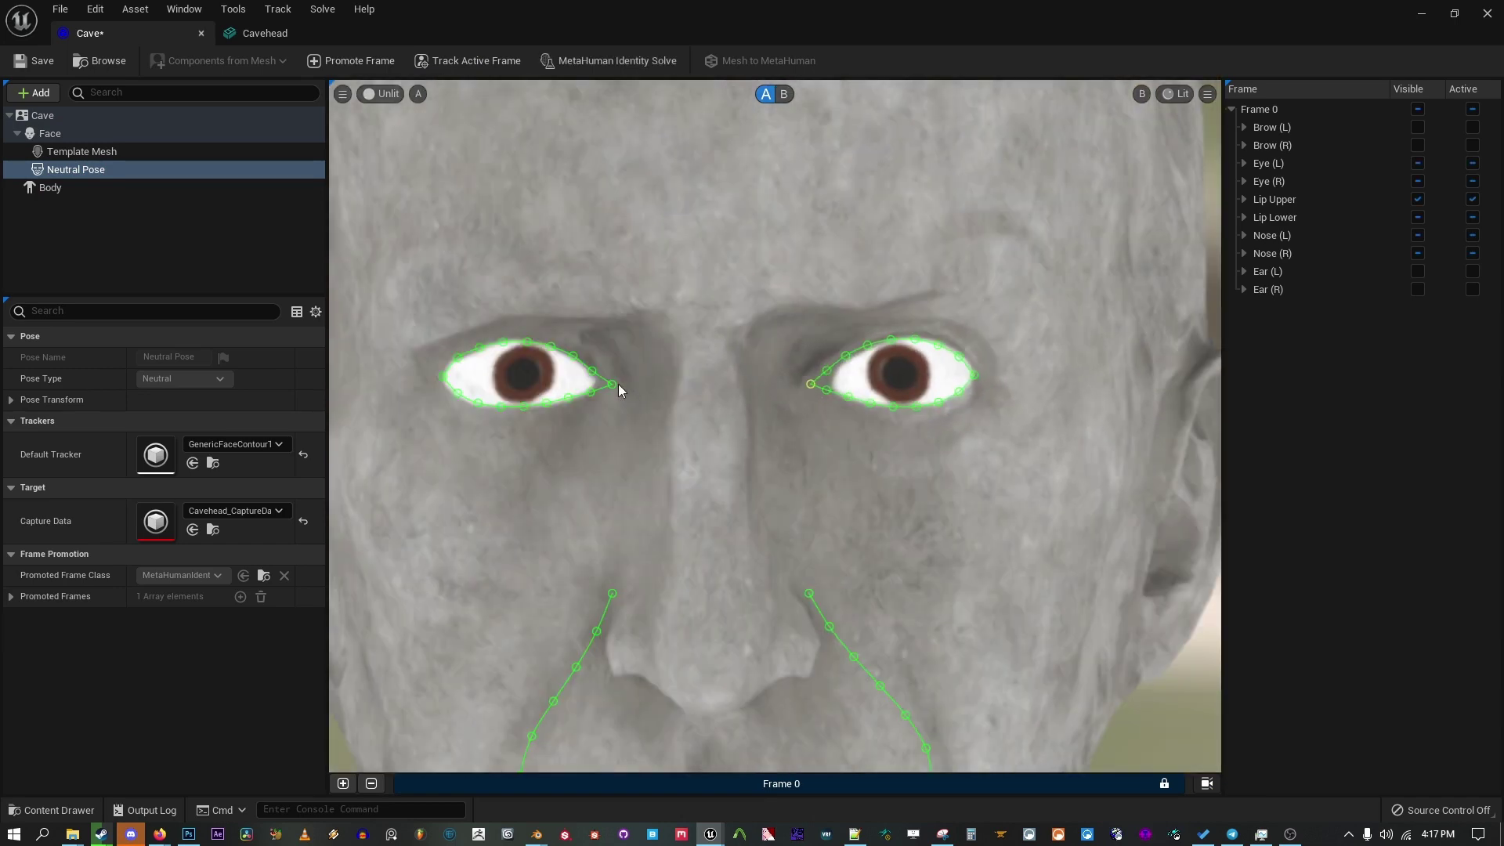
scroll(816, 411, down, 3)
scroll(743, 628, up, 4)
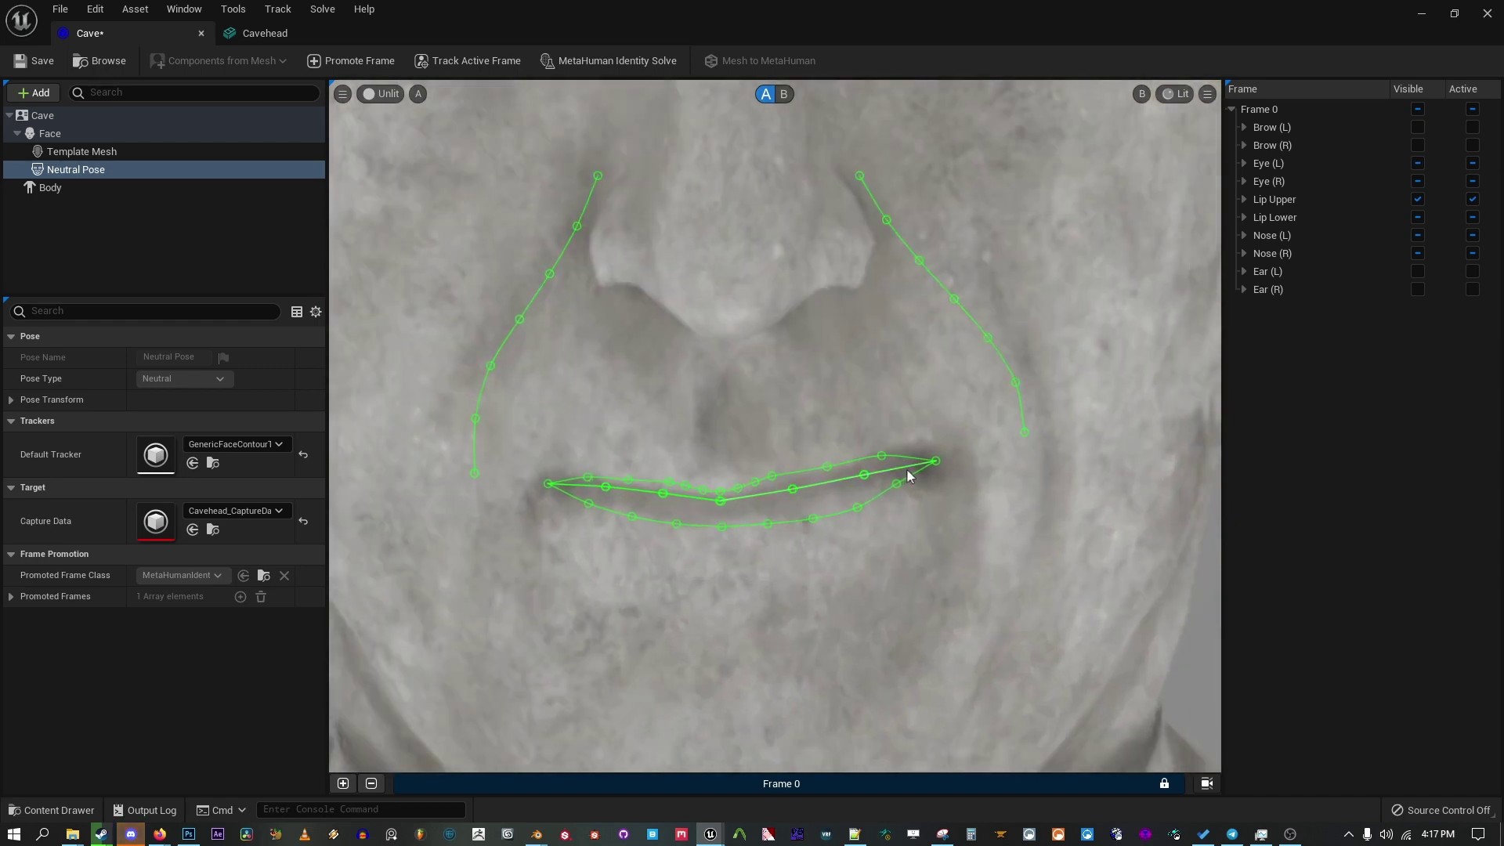
scroll(793, 551, down, 4)
scroll(792, 551, up, 4)
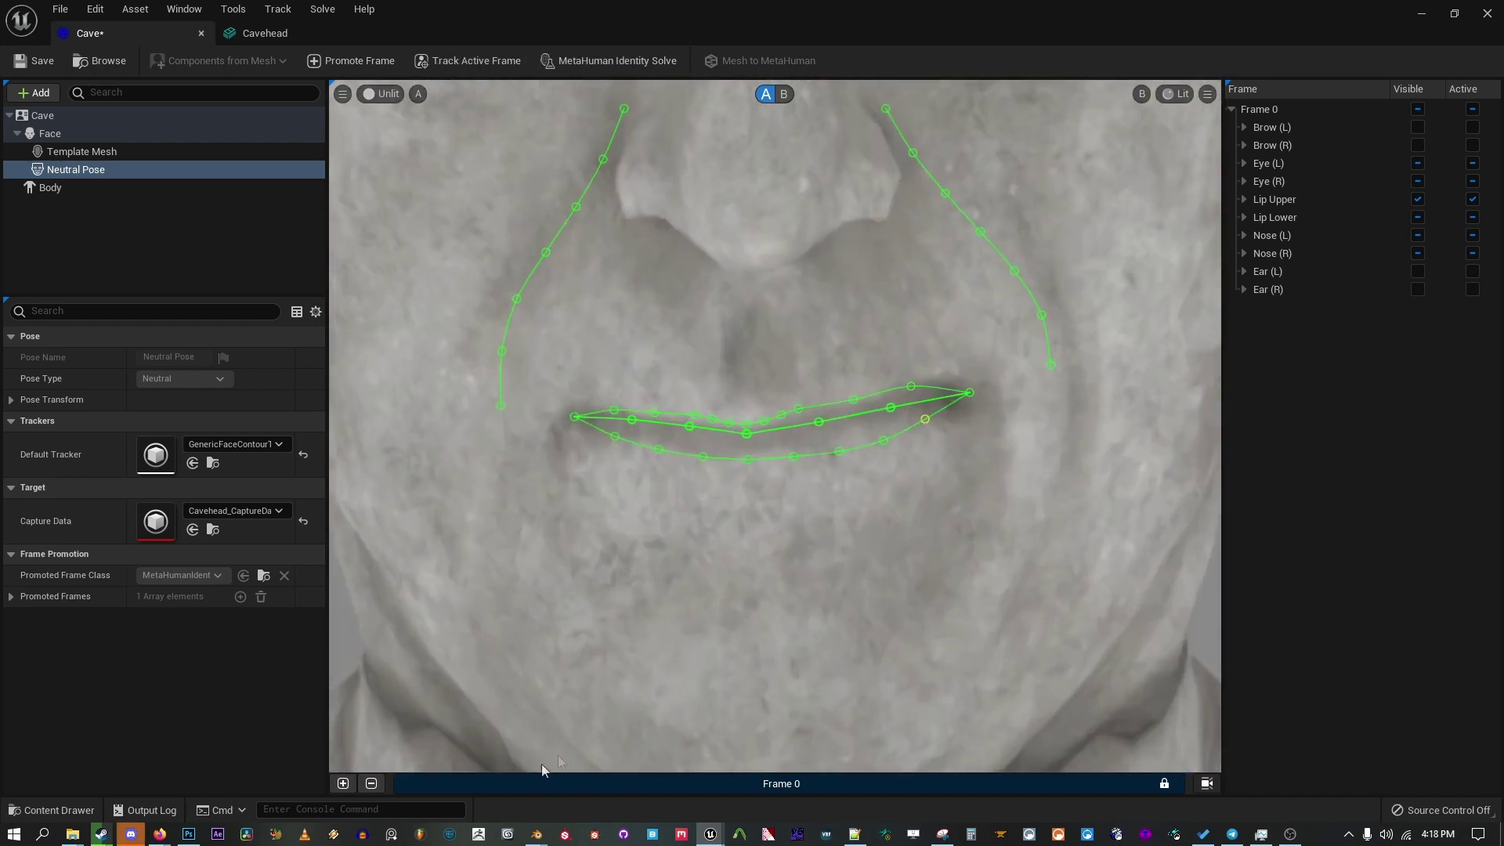
Step: Switch to Blender and even out the stone head's crooked mouth with the Grab brush
mouse_move(537, 836)
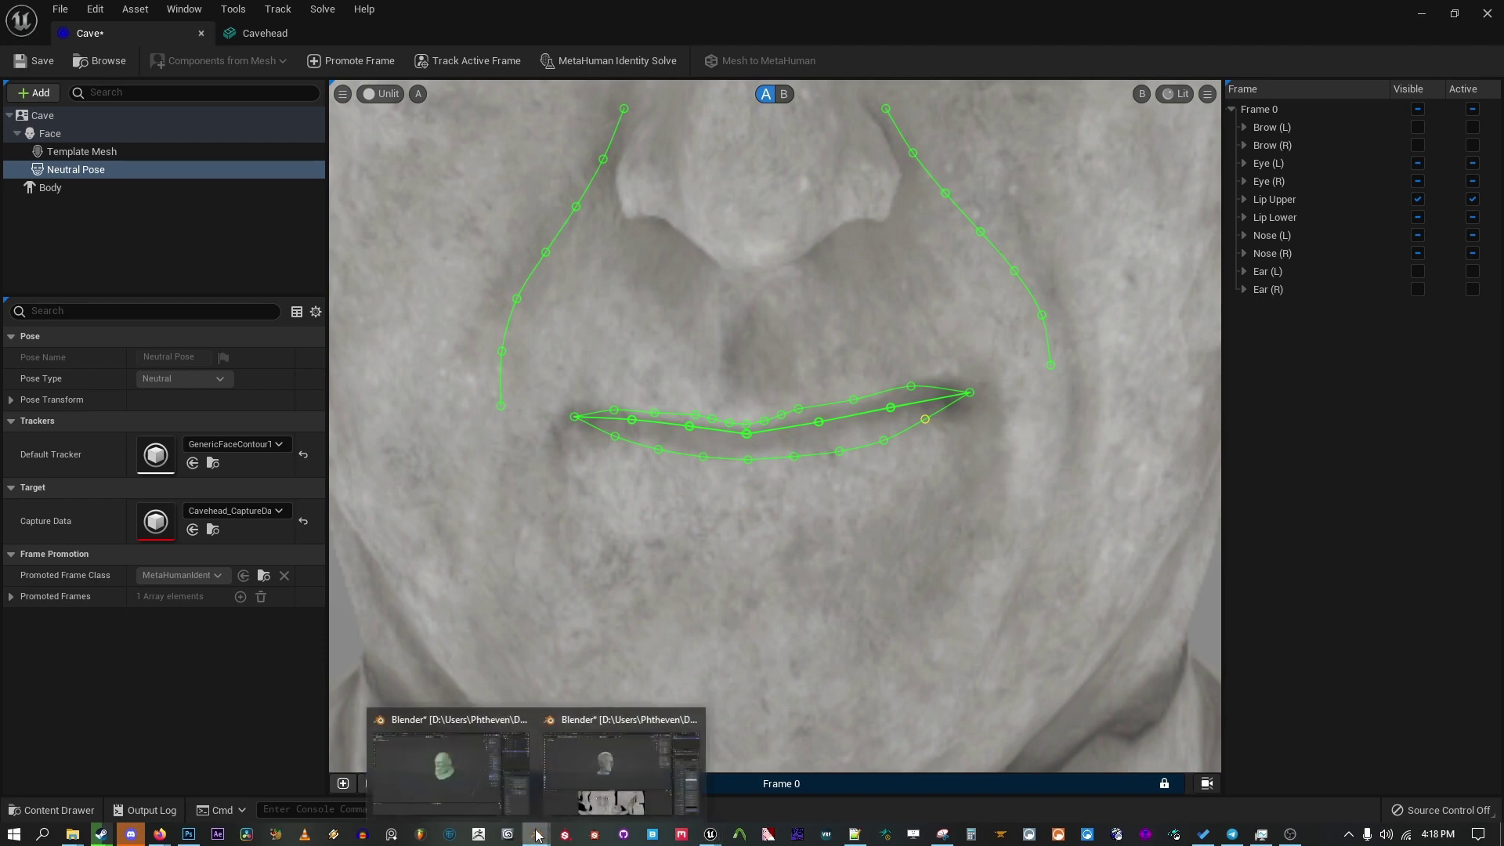
click(554, 806)
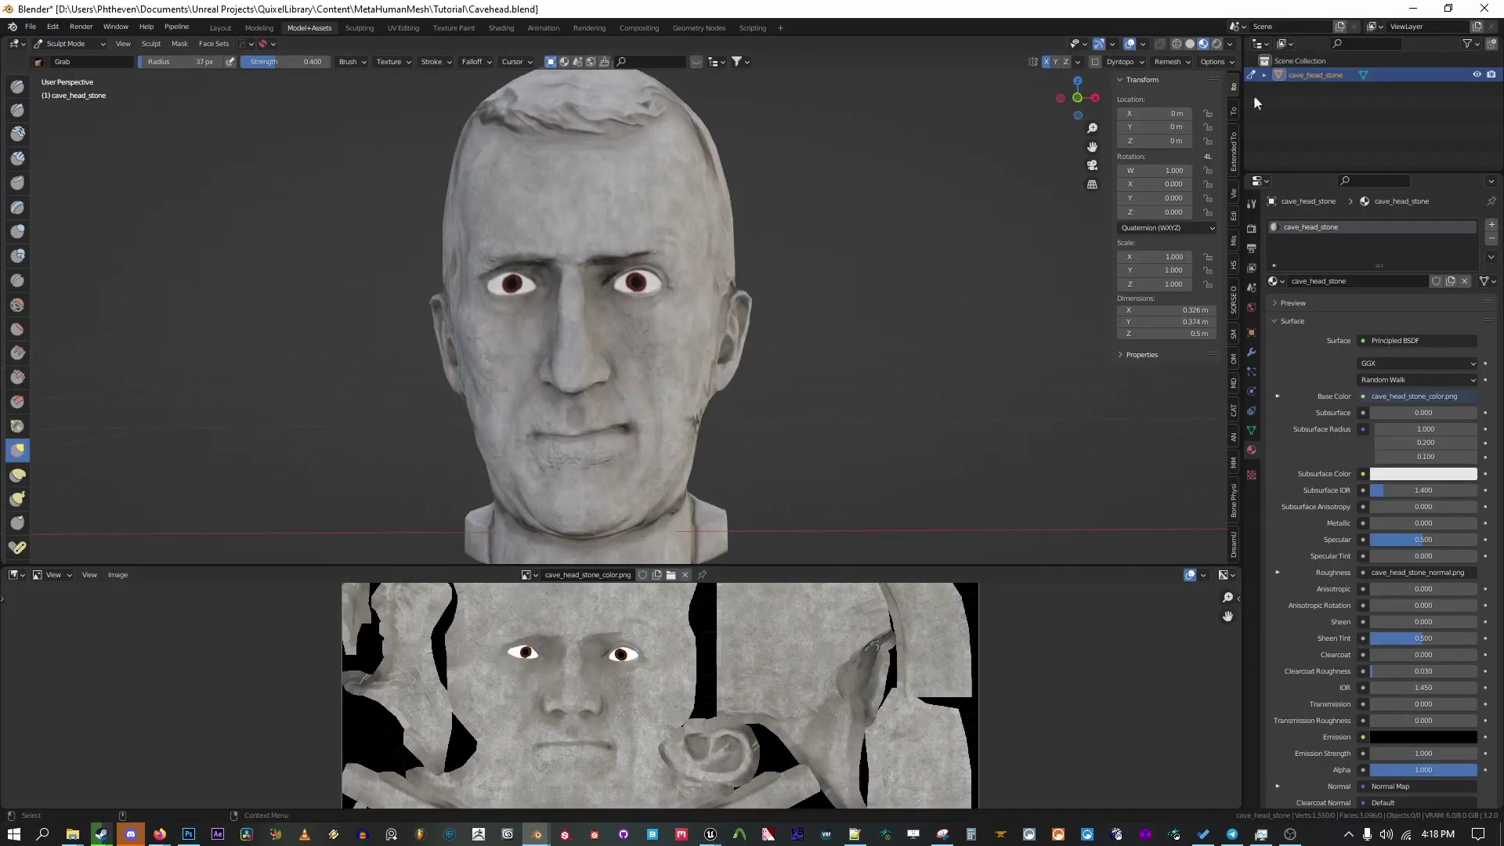
scroll(678, 329, up, 3)
scroll(677, 327, down, 5)
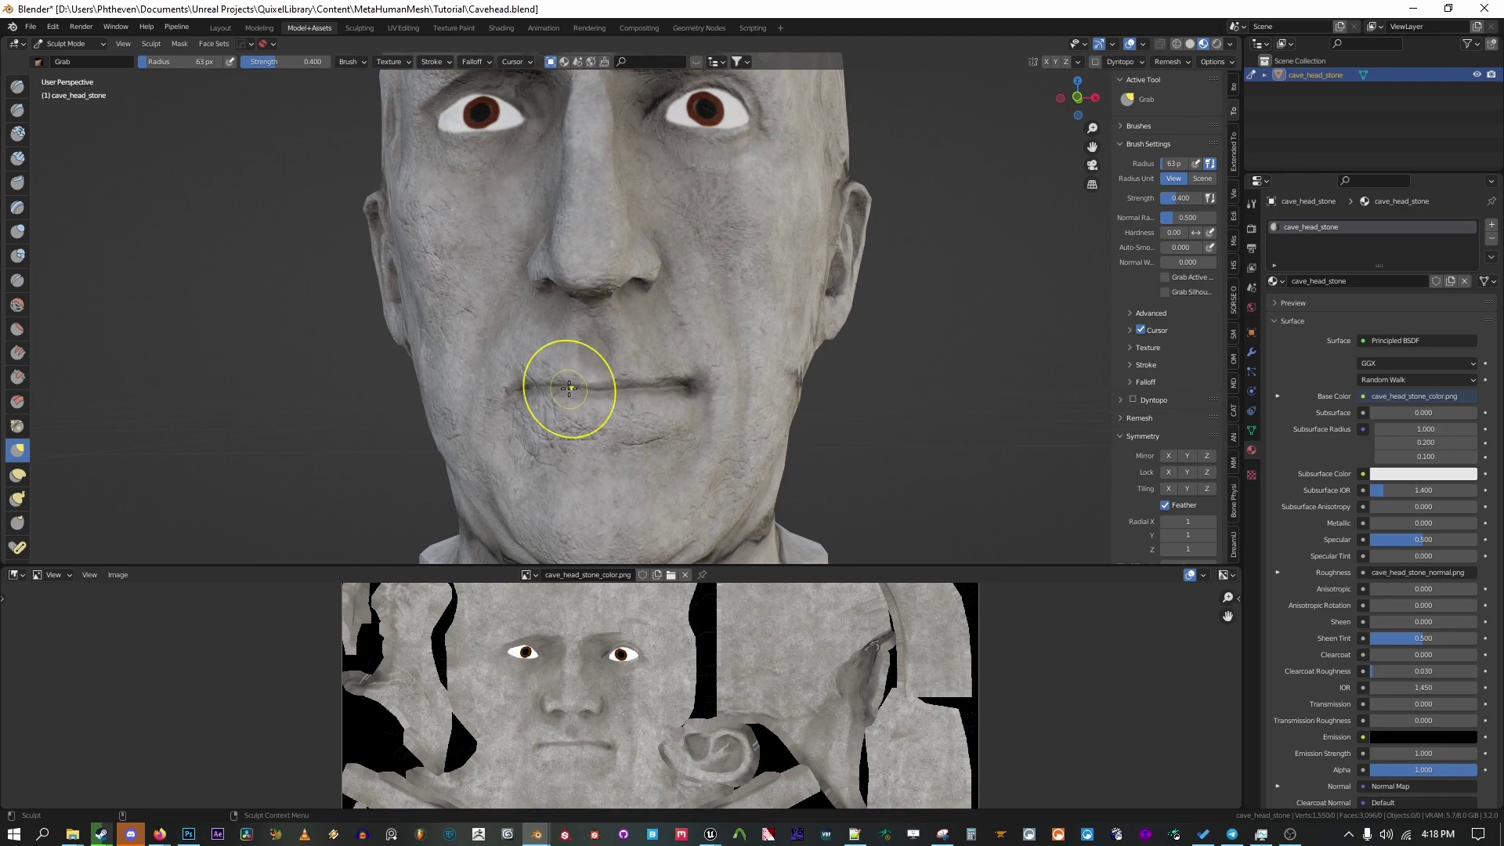
mouse_move(571, 396)
middle_down()
mouse_move(688, 446)
mouse_move(649, 337)
mouse_move(748, 333)
mouse_move(619, 362)
mouse_move(661, 248)
mouse_move(603, 316)
mouse_move(615, 356)
middle_up()
scroll(599, 363, down, 2)
scroll(638, 352, up, 5)
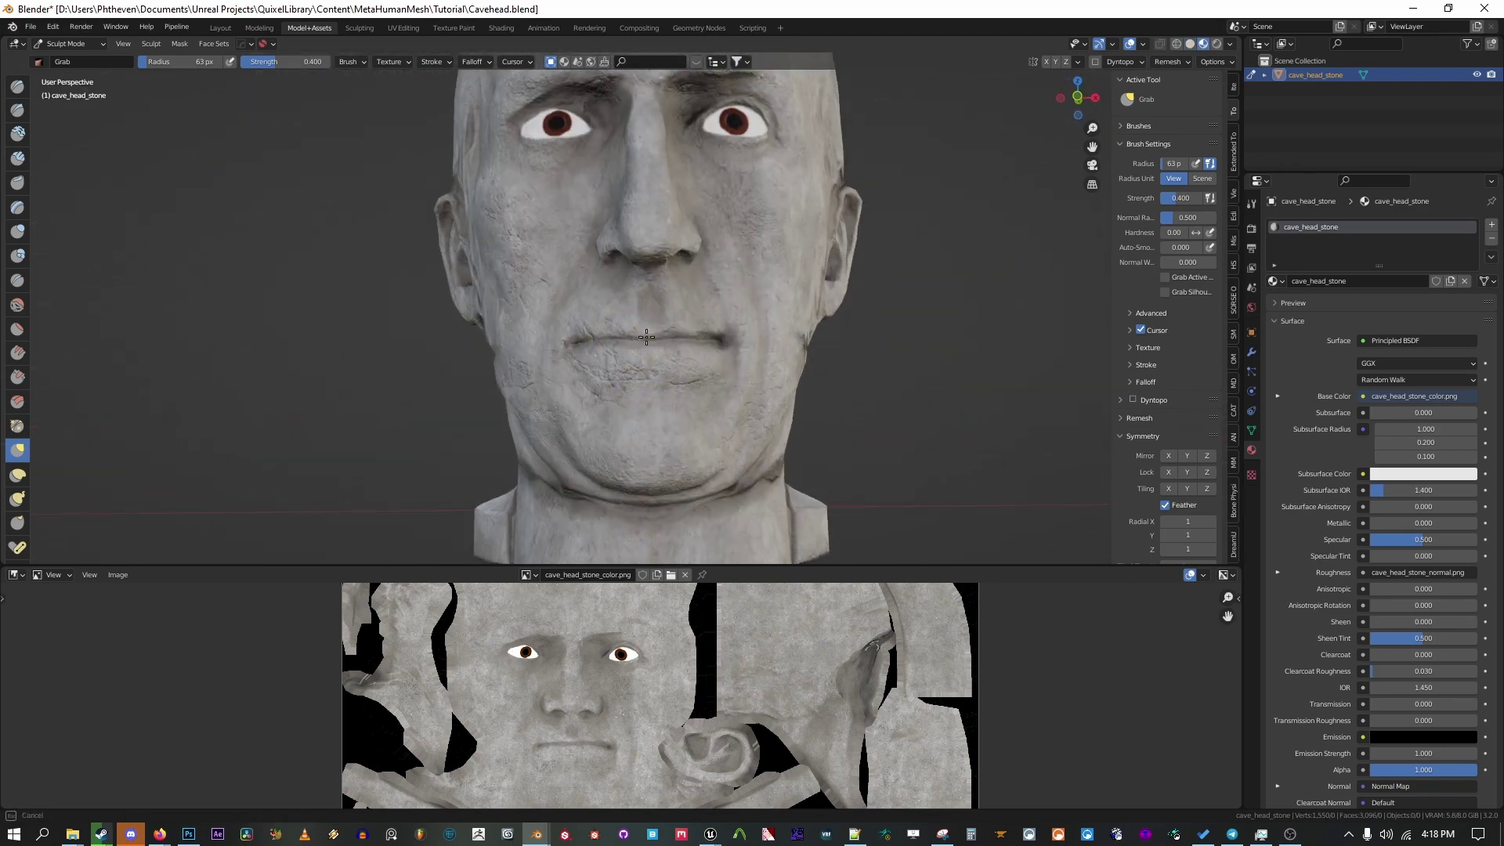
Step: Save the Blender file and re-export the corrected head as FBX
key(ctrl+s)
click(31, 26)
mouse_move(93, 232)
click(184, 369)
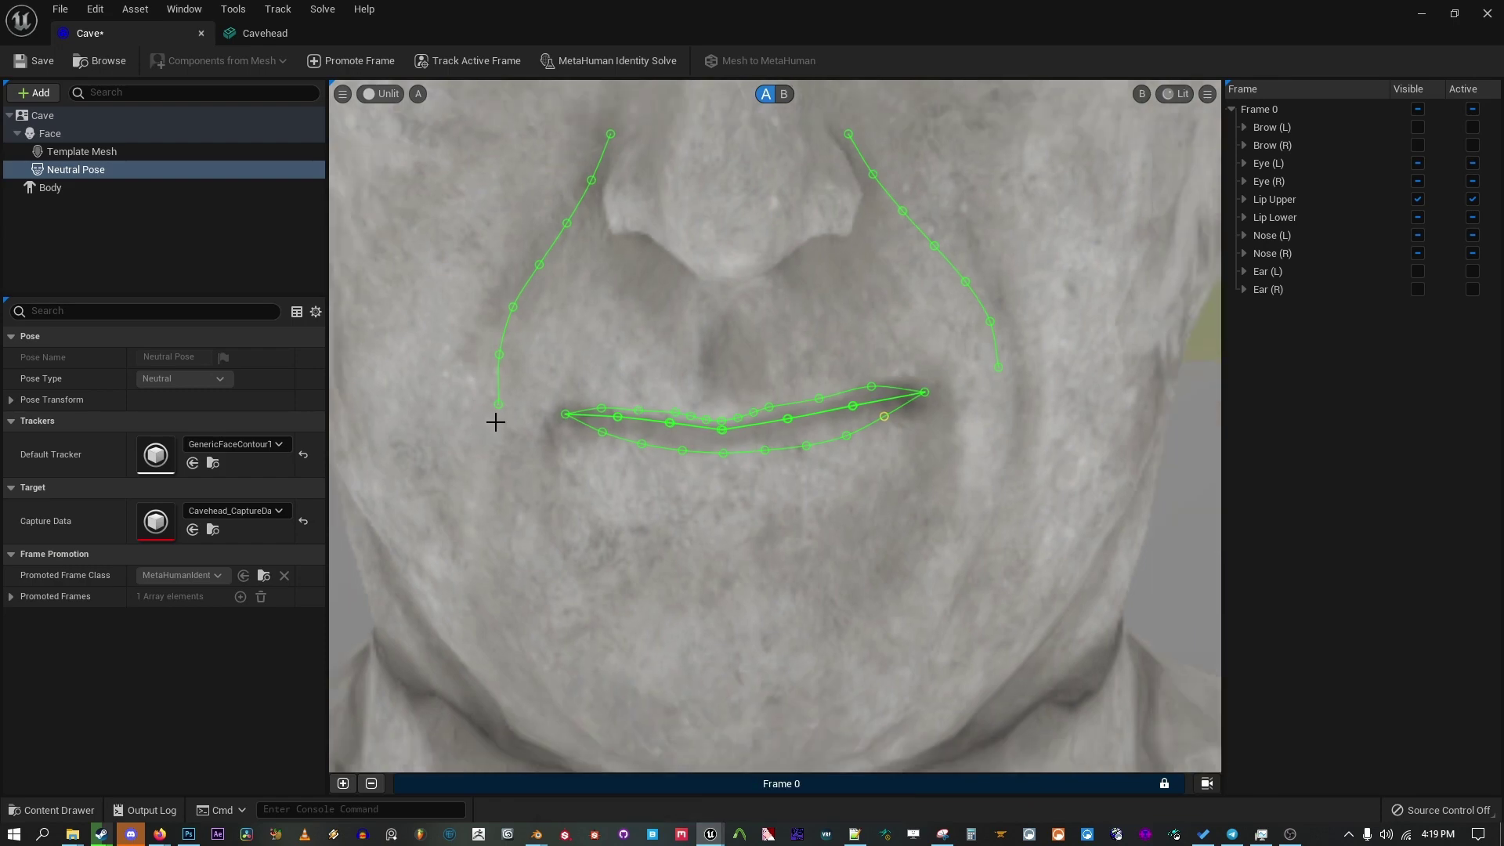
Step: Delete the old Frame 0 in the Cave identity, and promote and track a new front frame of the updated head
click(1207, 783)
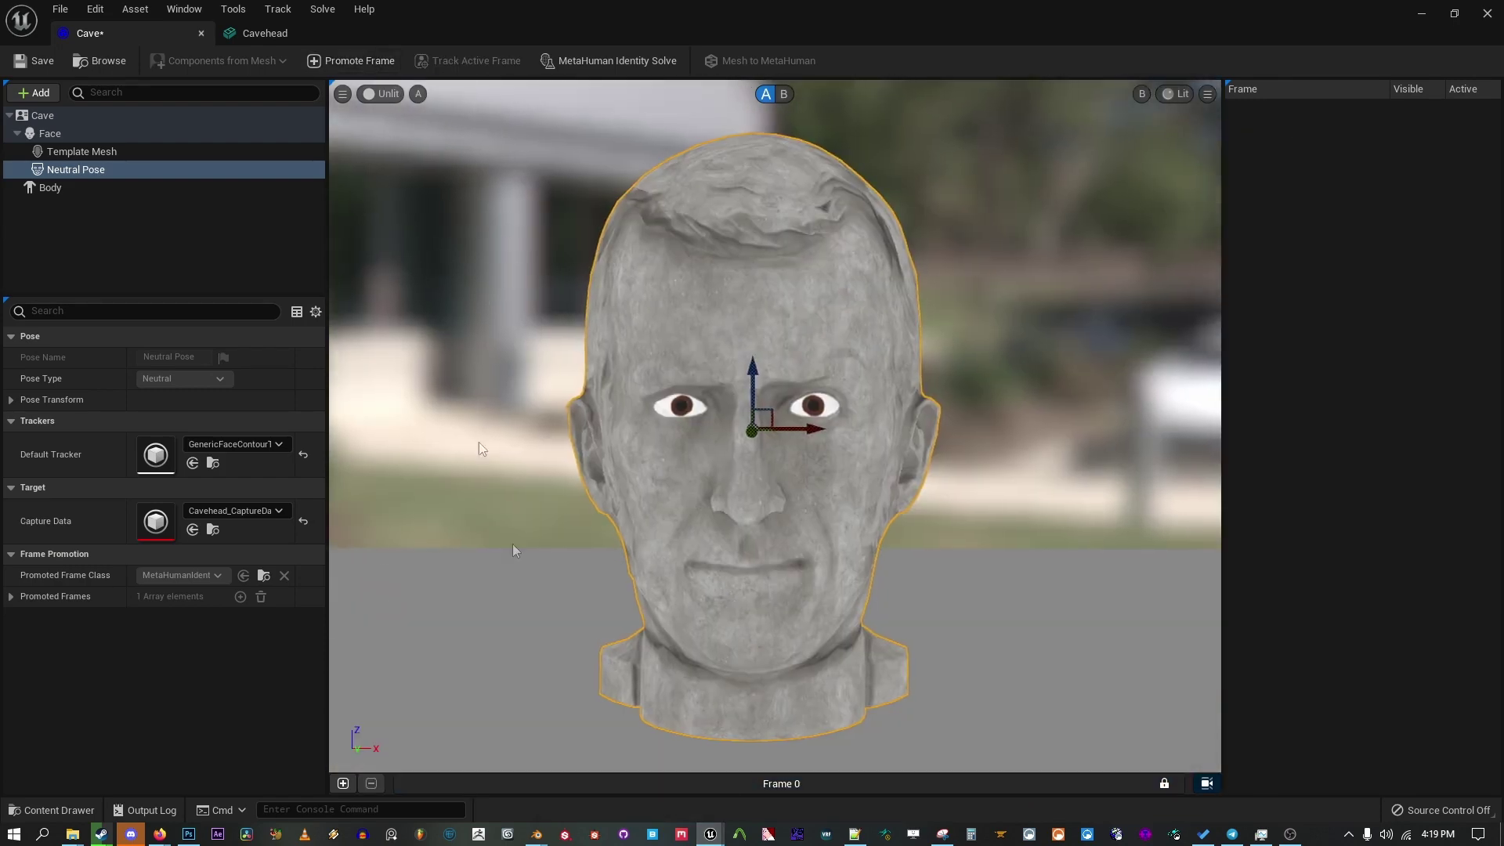
click(436, 781)
click(372, 783)
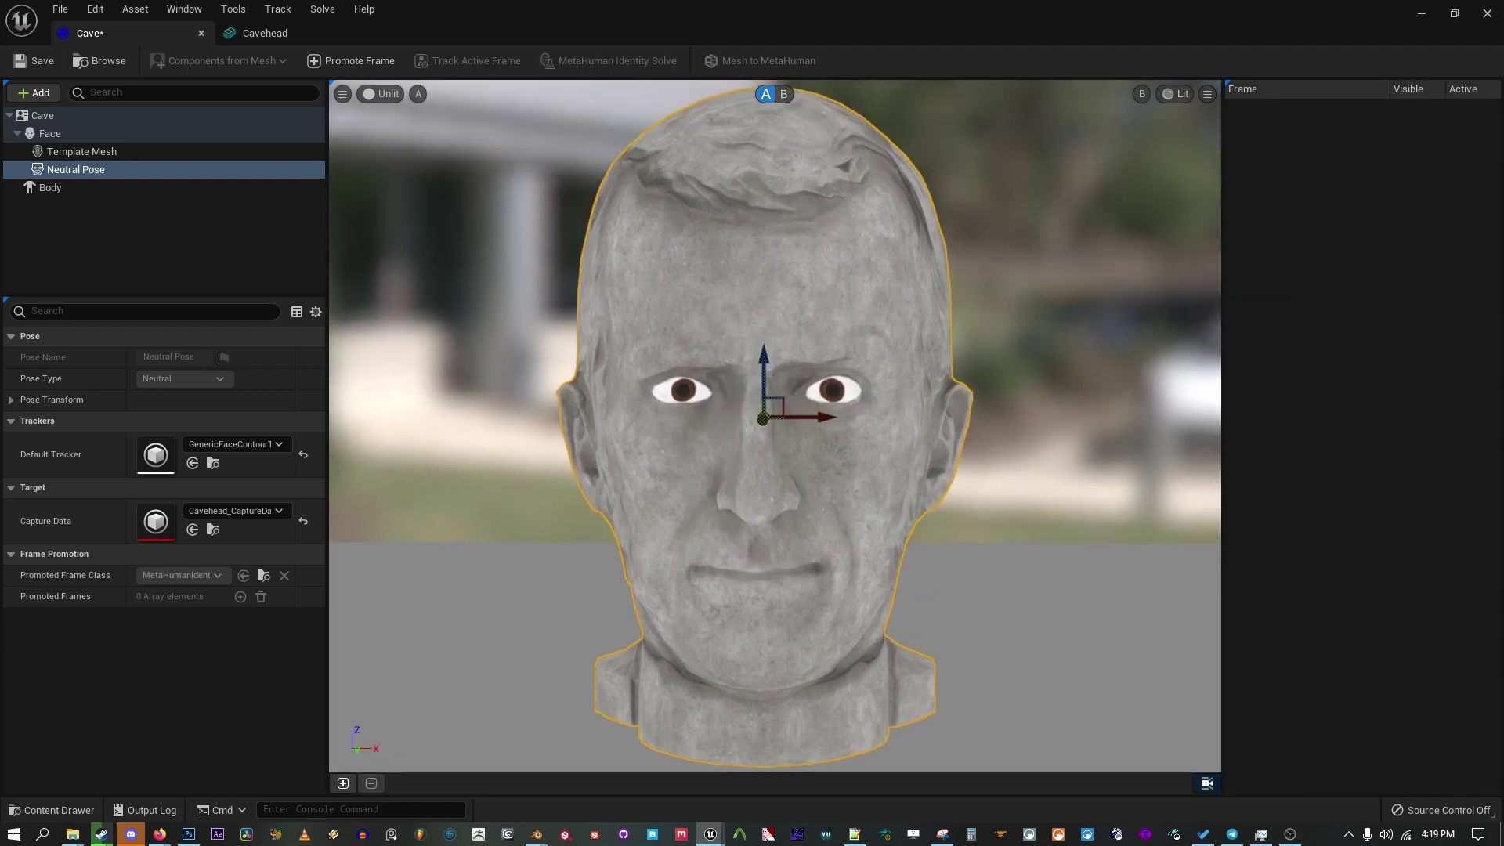
click(388, 64)
click(429, 61)
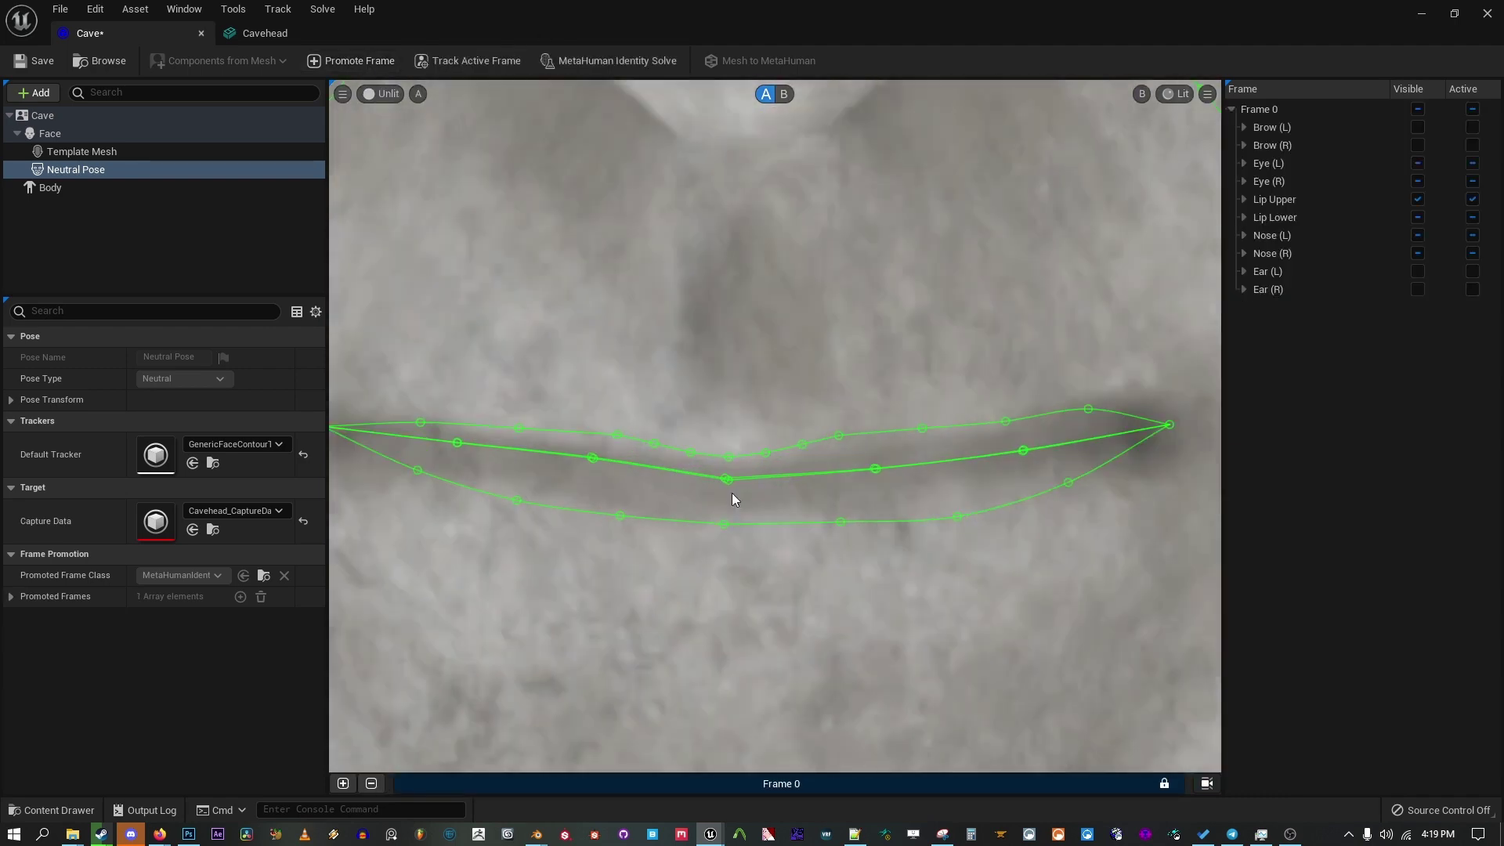
Step: Check the tracked lip curves, including the Lip Lower group, and run the MetaHuman Identity Solve
scroll(735, 499, down, 3)
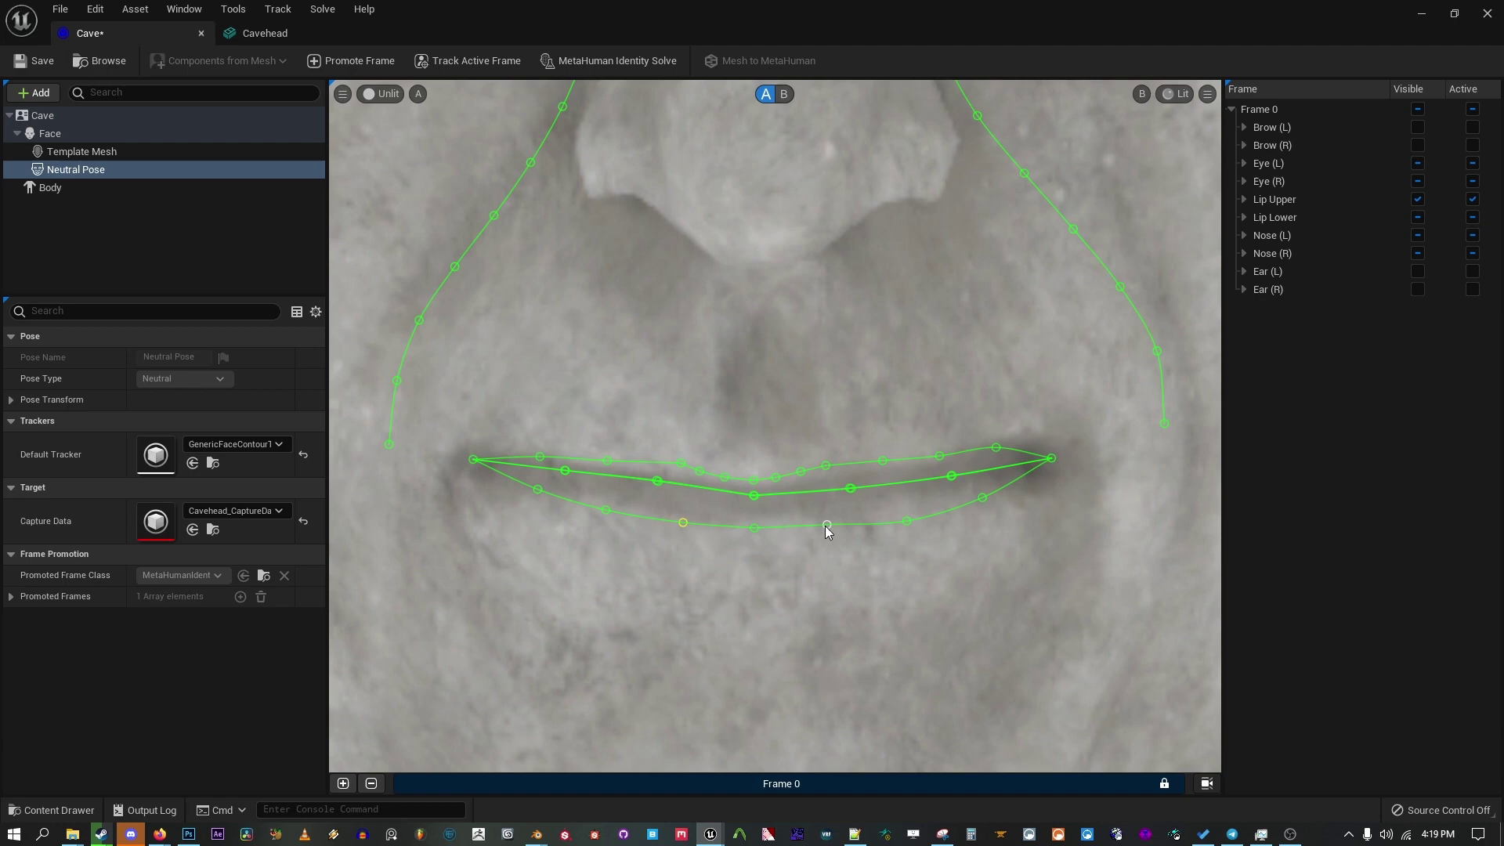
scroll(688, 553, down, 4)
click(1244, 217)
scroll(746, 553, down, 4)
right_drag(933, 293, 987, 383)
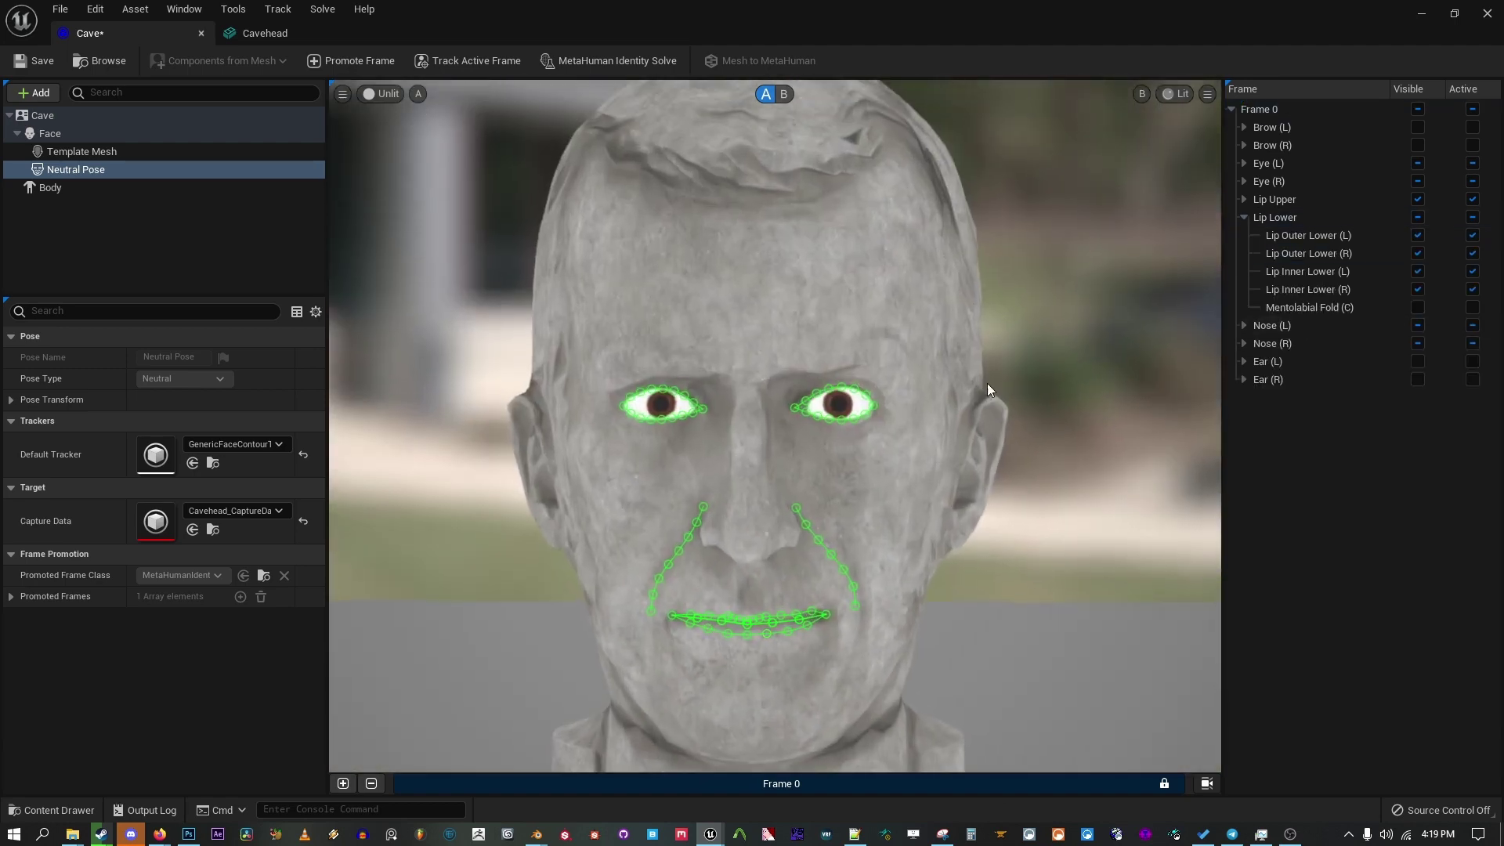
scroll(940, 337, down, 1)
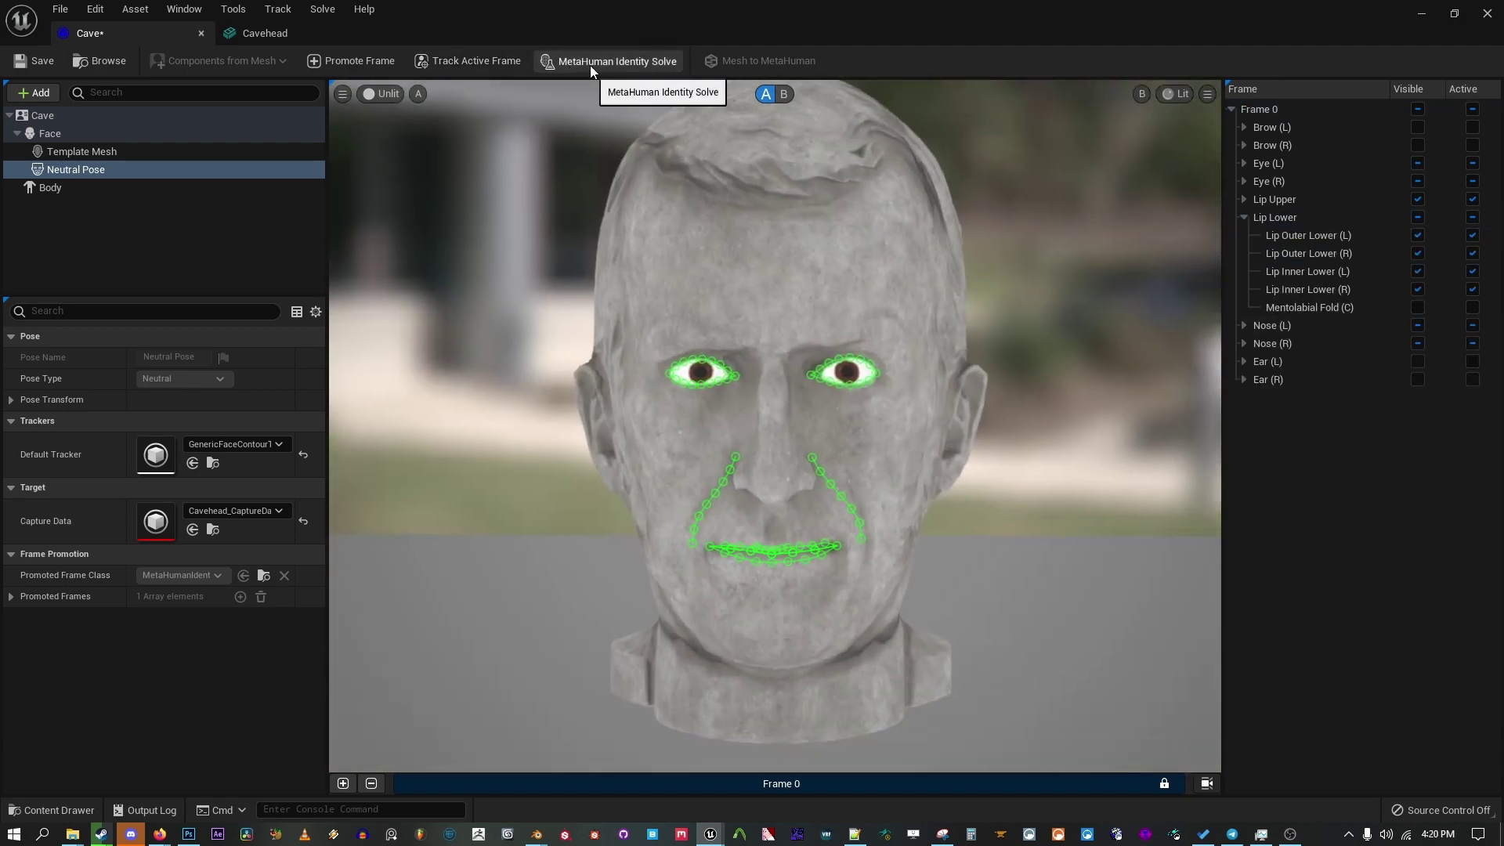
click(589, 64)
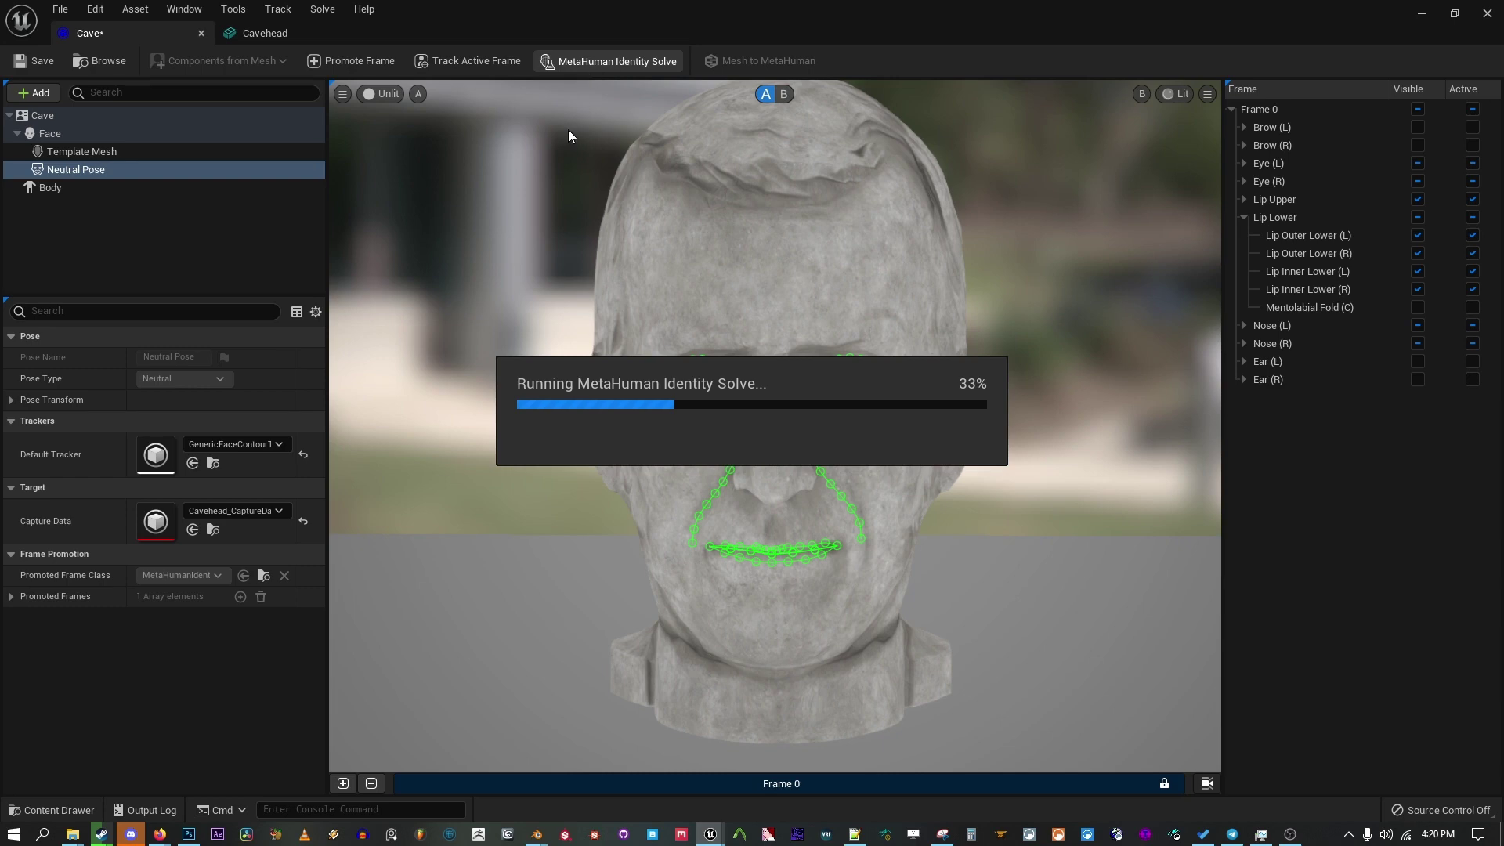
Step: Compare the solved template mesh in view B with the stone head in view A, and examine the mesh from the side
click(786, 97)
click(767, 99)
click(781, 98)
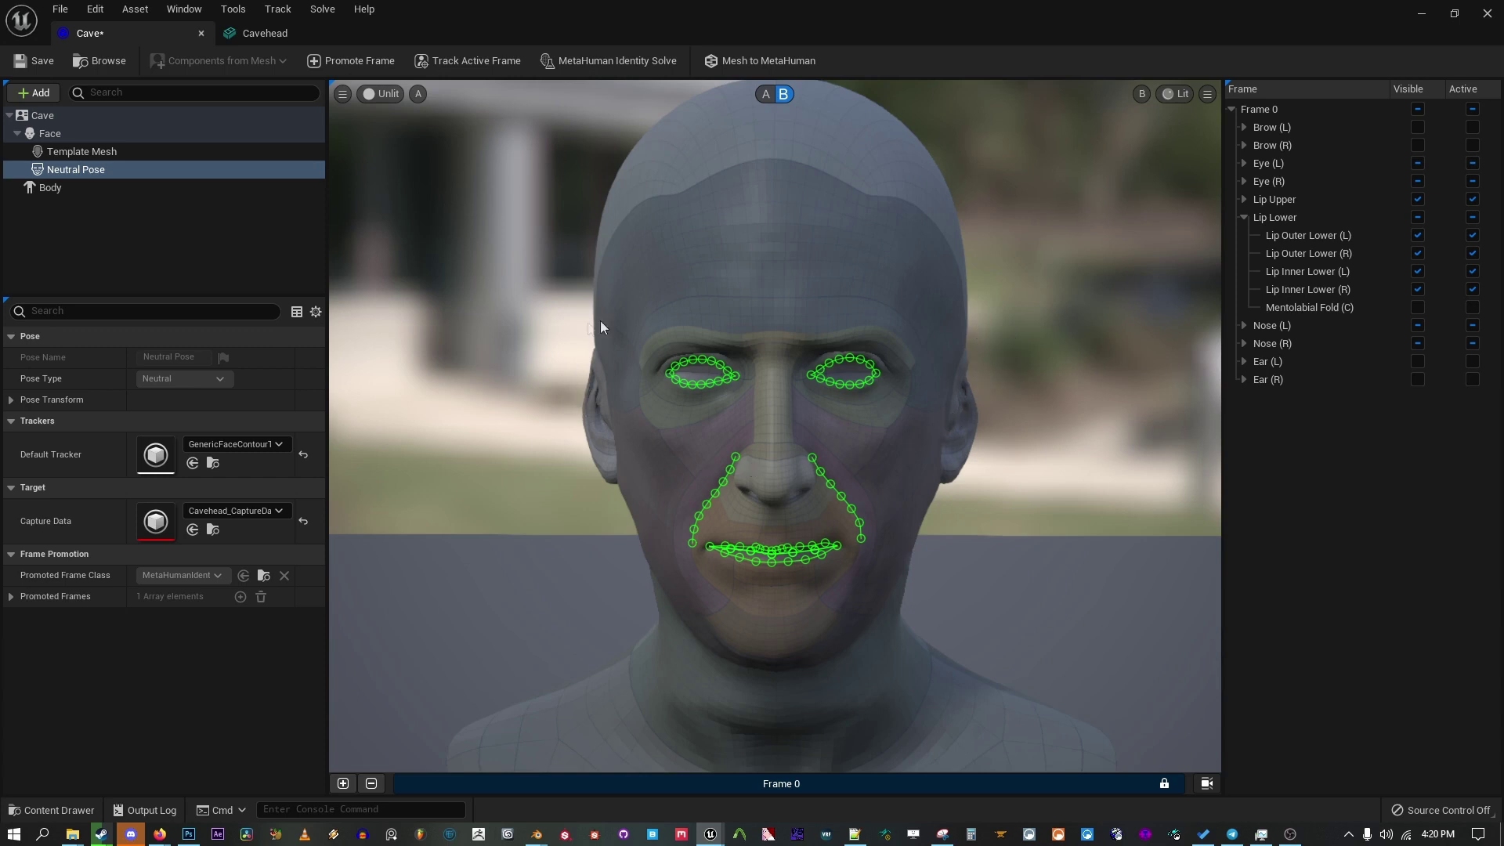
click(766, 95)
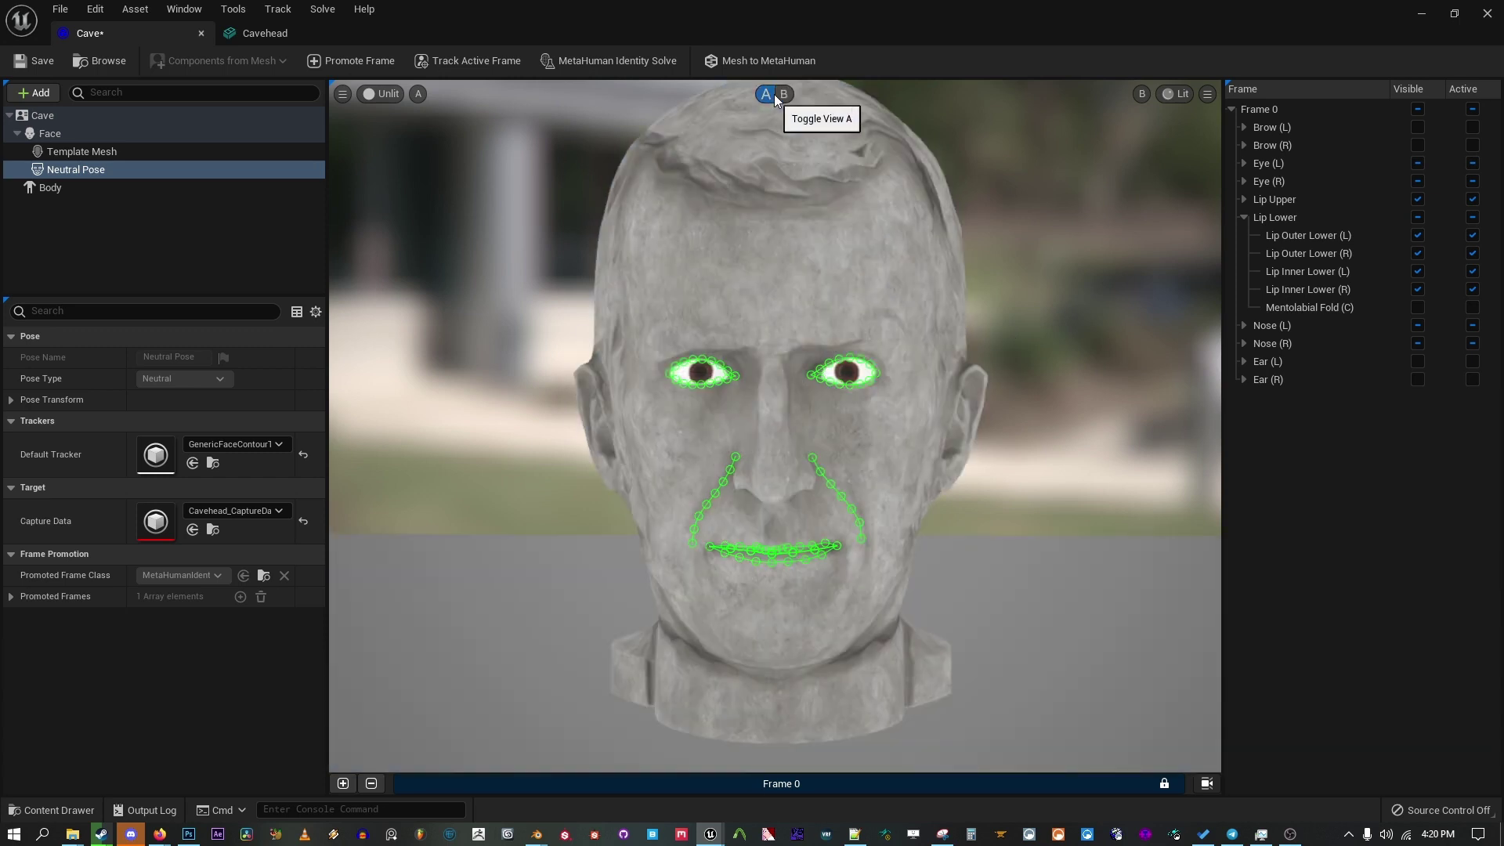
click(782, 96)
click(1206, 783)
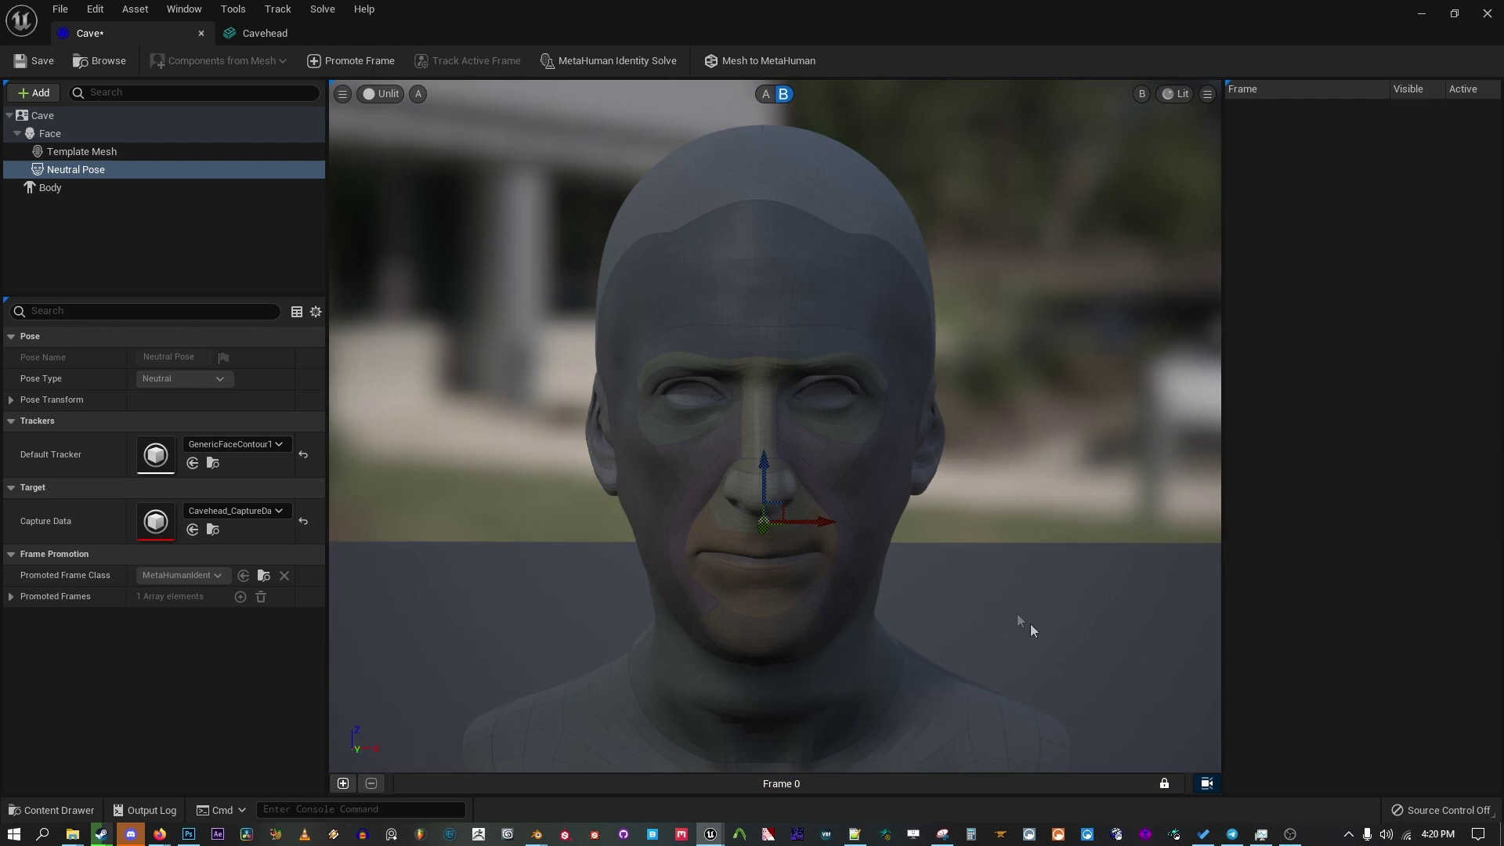
alt+drag(1021, 617, 1183, 619)
alt+drag(869, 458, 931, 457)
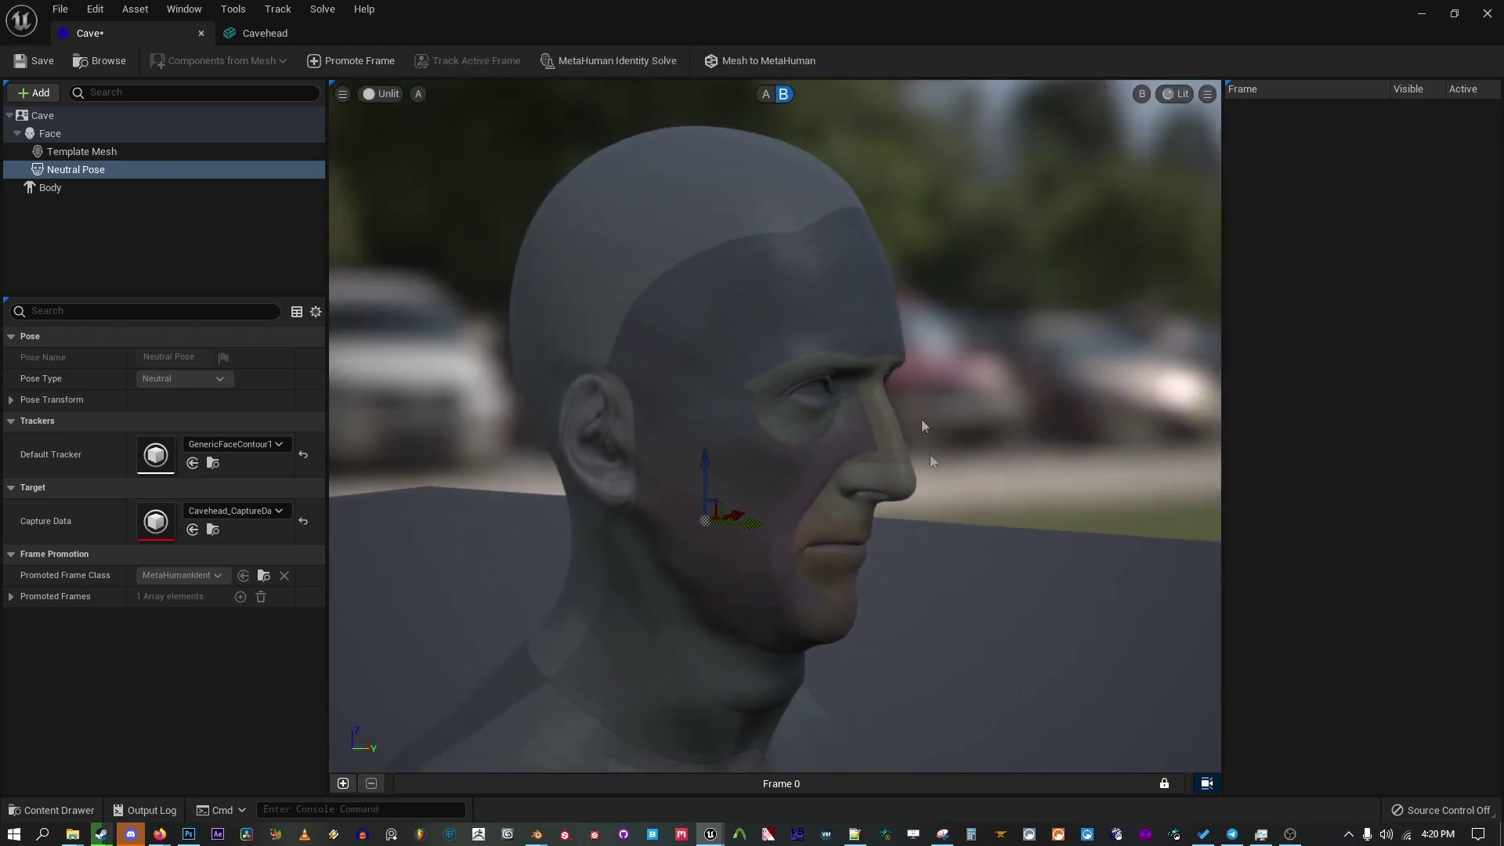
Step: Promote a side view of the head in view A as a second frame and lock its camera
click(764, 95)
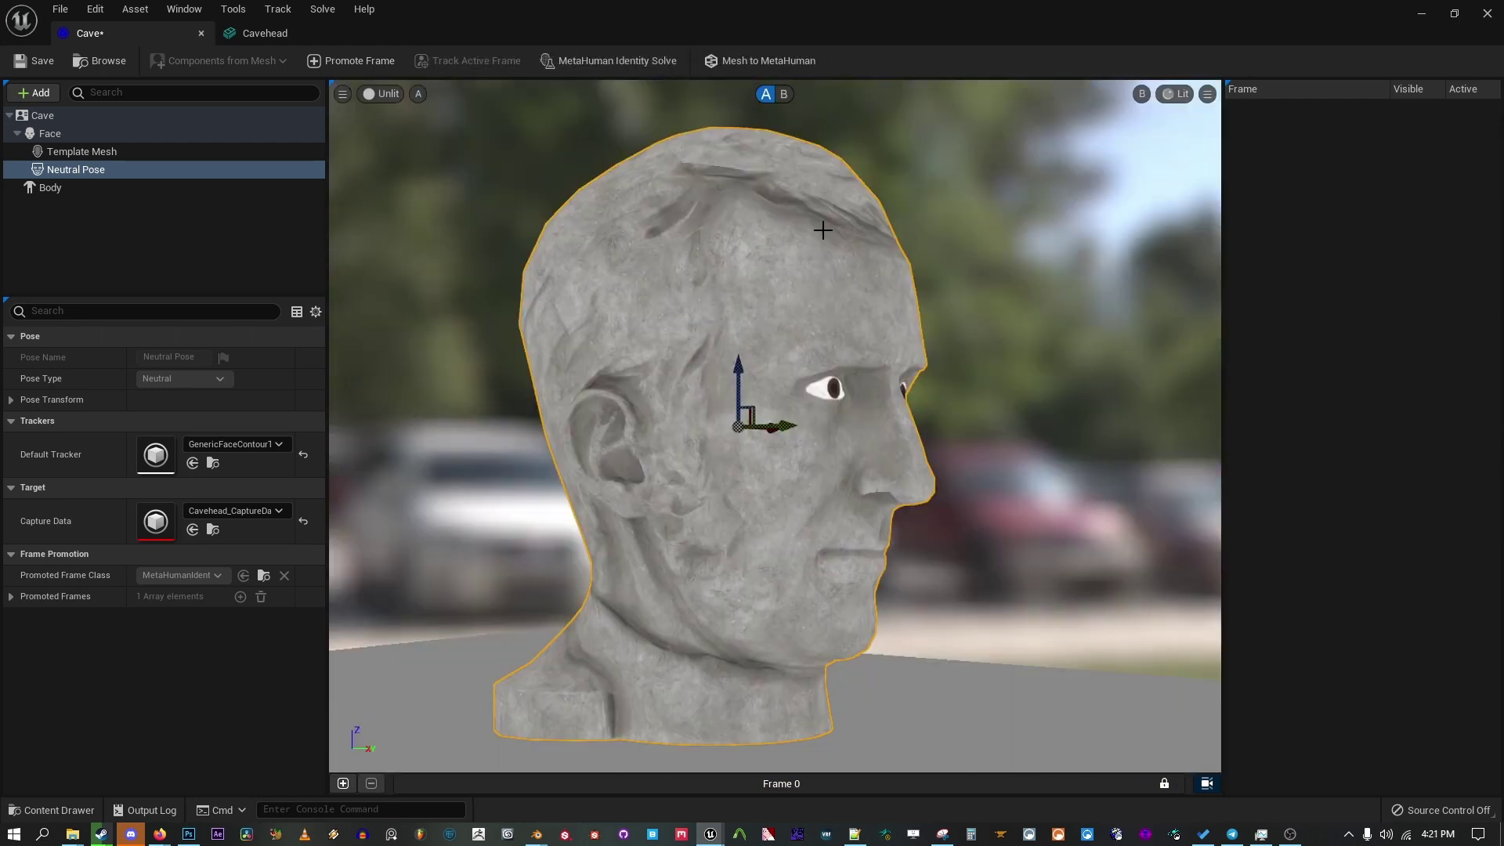
click(384, 61)
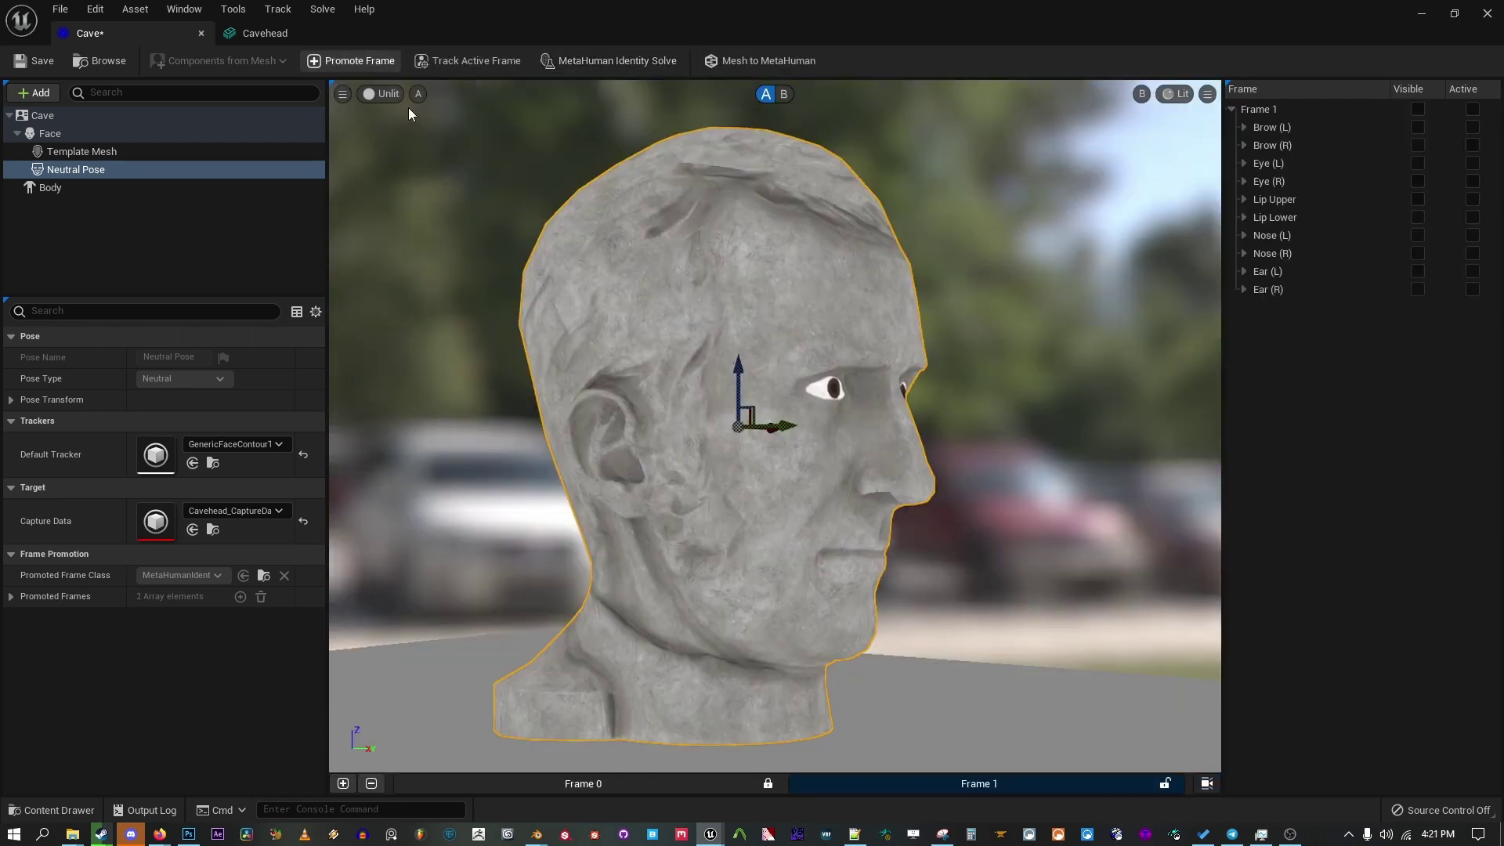
click(932, 780)
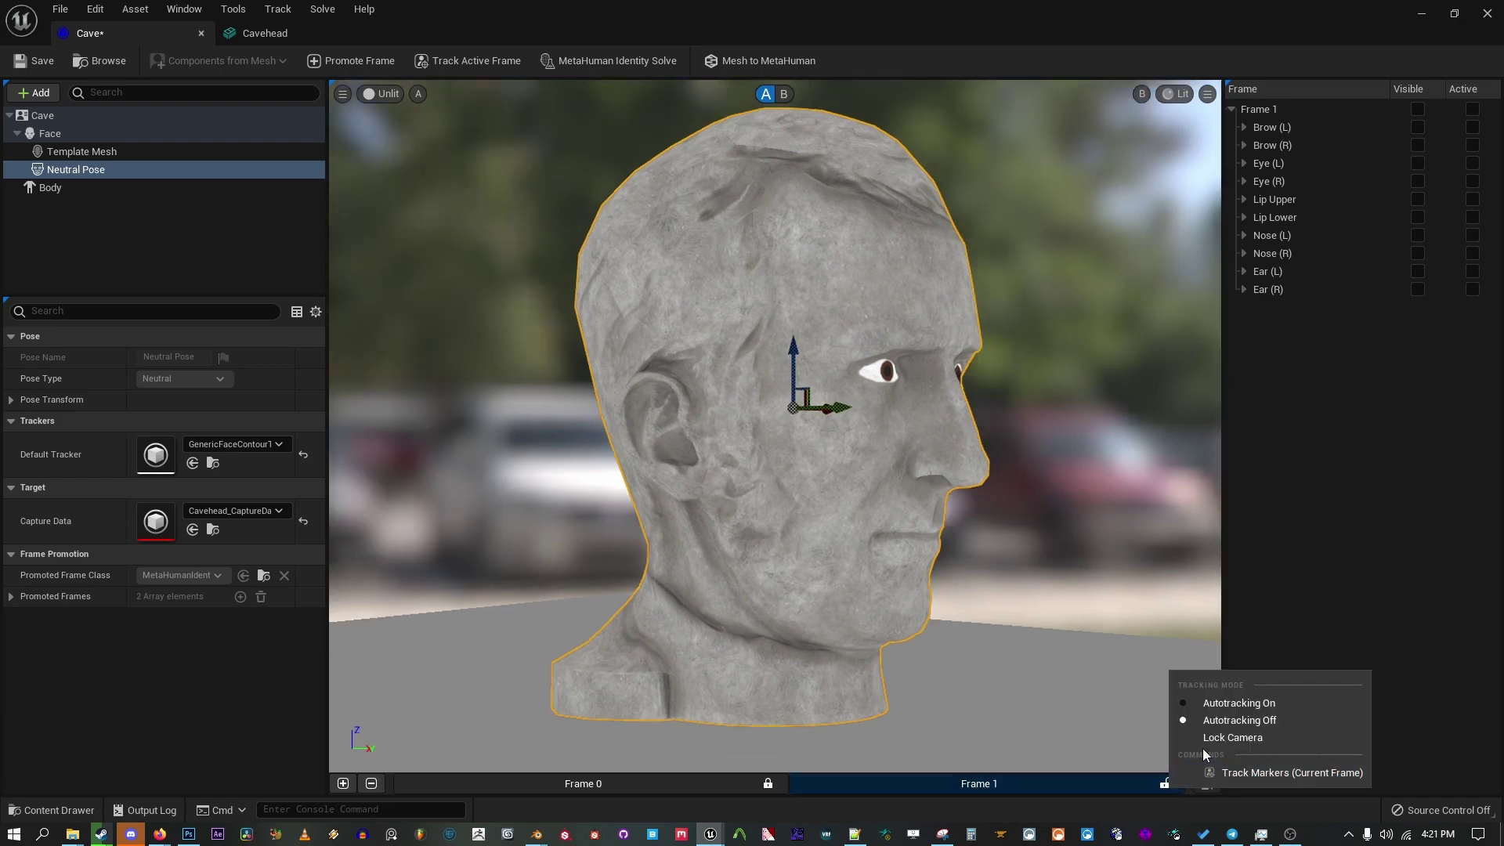
click(1210, 743)
right_drag(783, 527, 798, 528)
scroll(689, 476, up, 6)
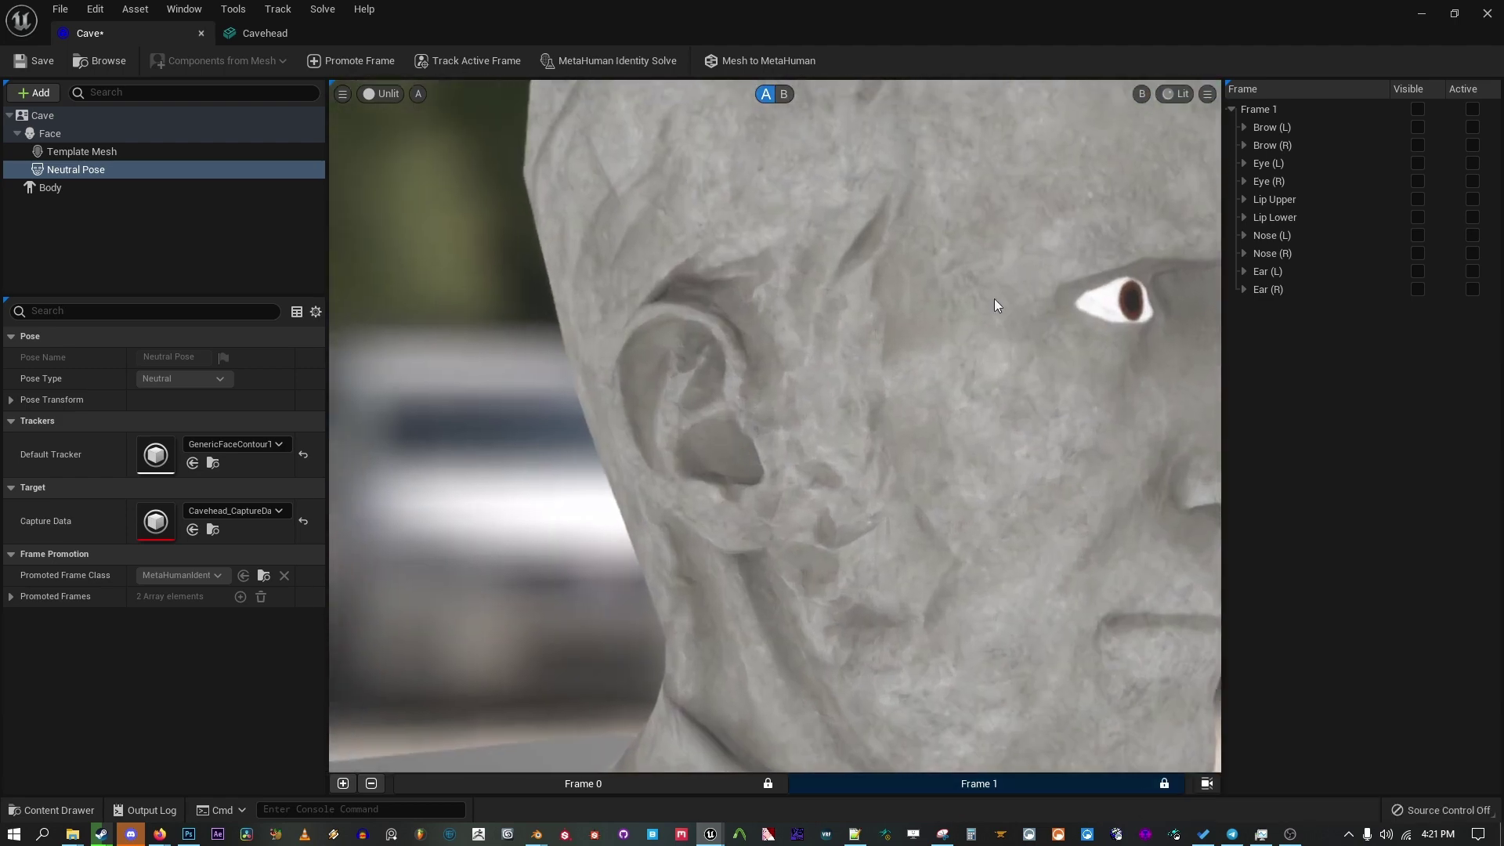
Step: Make the Ear (R) and Nose (R) curves visible and active for Frame 1
click(1417, 271)
click(1417, 289)
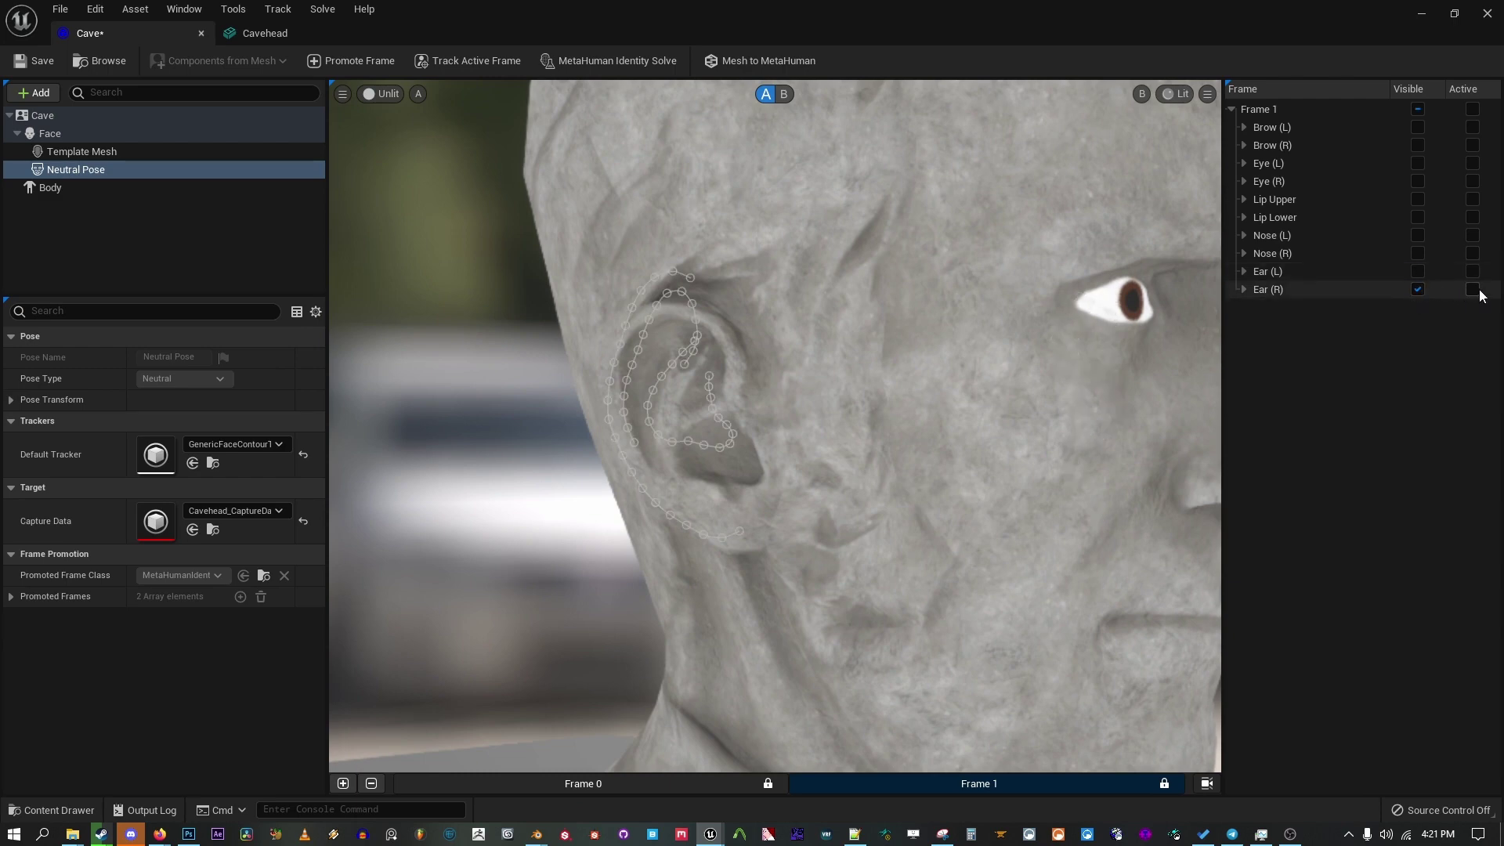
click(1473, 289)
scroll(783, 472, down, 5)
right_drag(932, 378, 847, 364)
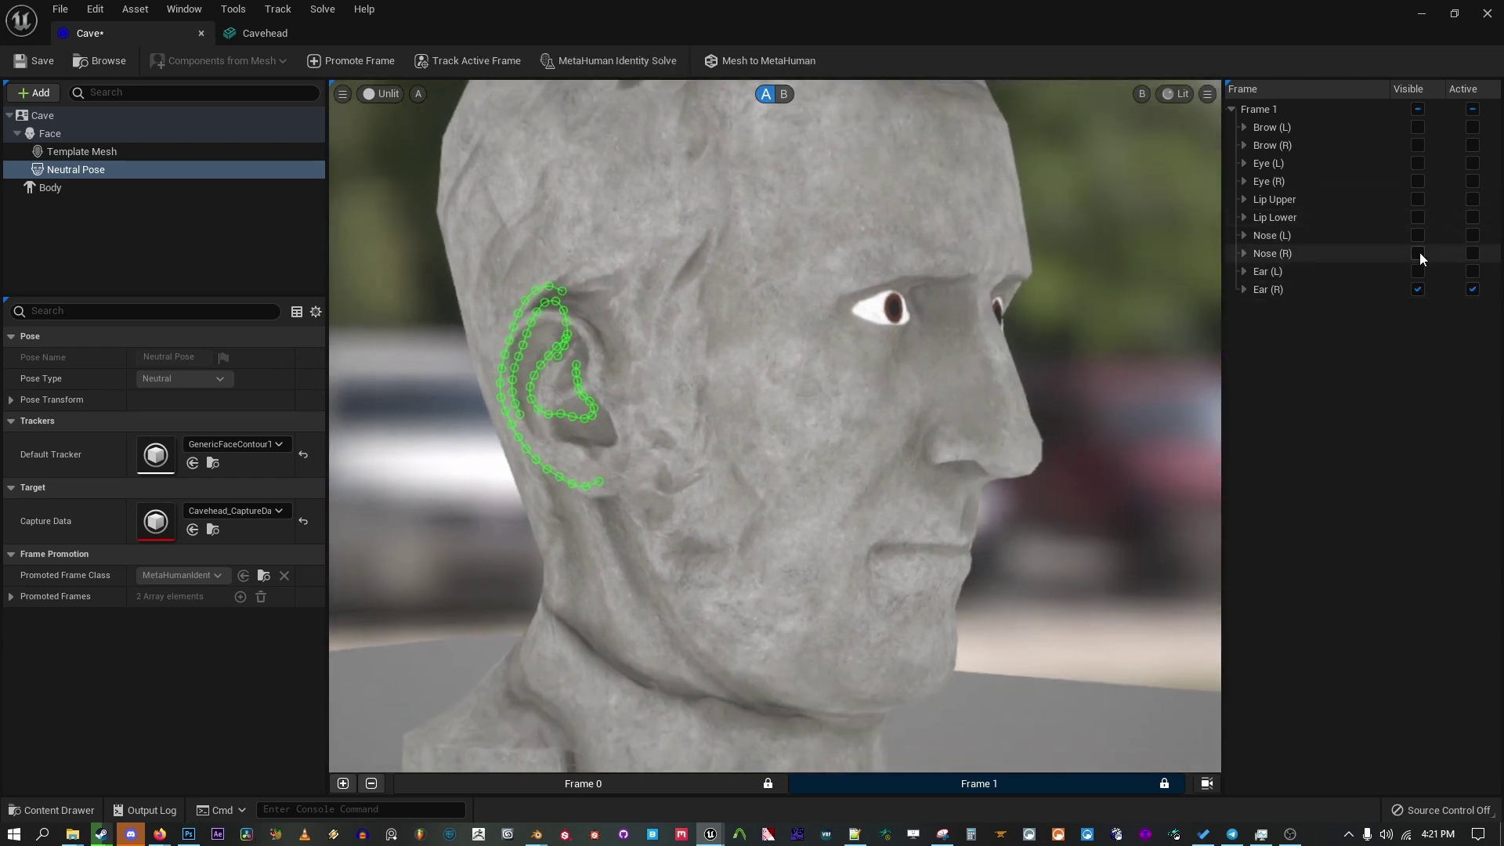
click(1473, 253)
Step: Reshape the Ear (R) curves in Frame 1 by moving their points onto the contours of the stone ear
scroll(768, 561, up, 5)
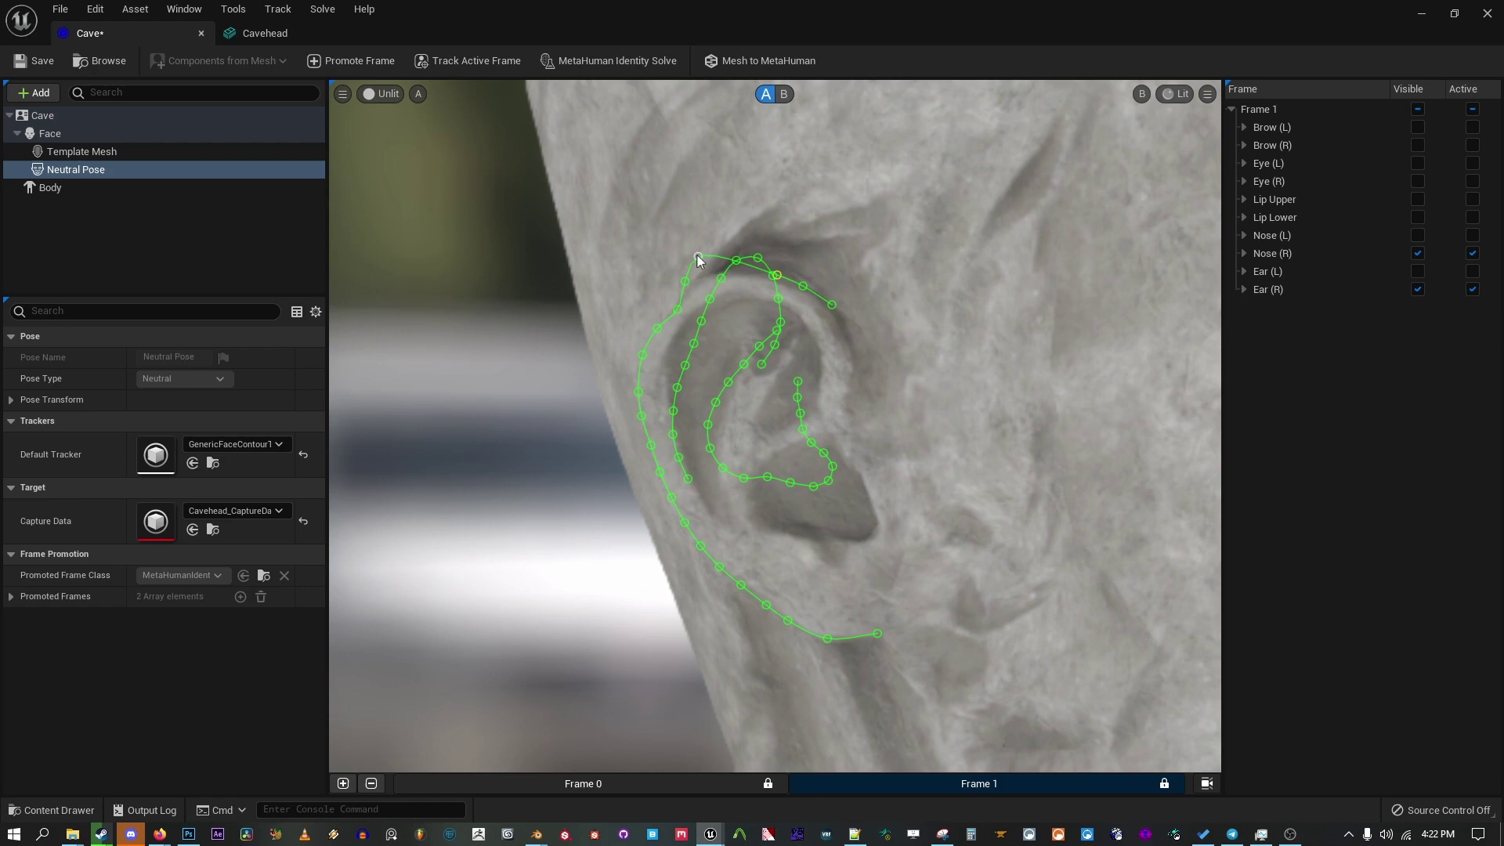
click(1244, 289)
click(1417, 307)
drag(688, 478, 706, 519)
drag(695, 427, 672, 417)
drag(703, 405, 671, 393)
drag(713, 383, 670, 362)
drag(720, 360, 688, 330)
drag(728, 338, 714, 315)
drag(819, 387, 891, 591)
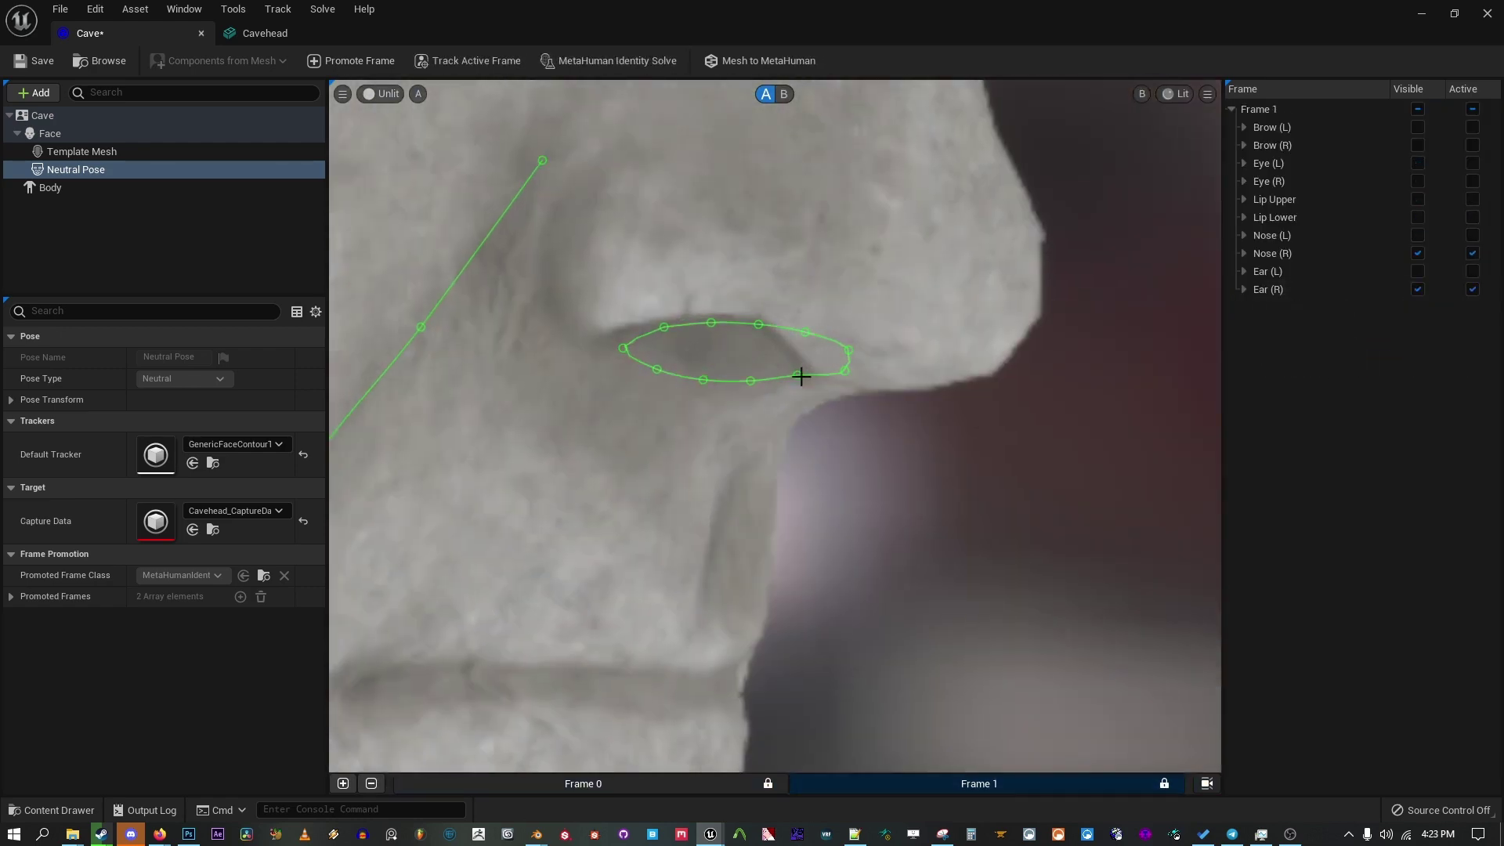
Step: Fit the Nostril (R) curve in Frame 1 to the stone nostril and run the MetaHuman Identity Solve
drag(800, 377, 774, 372)
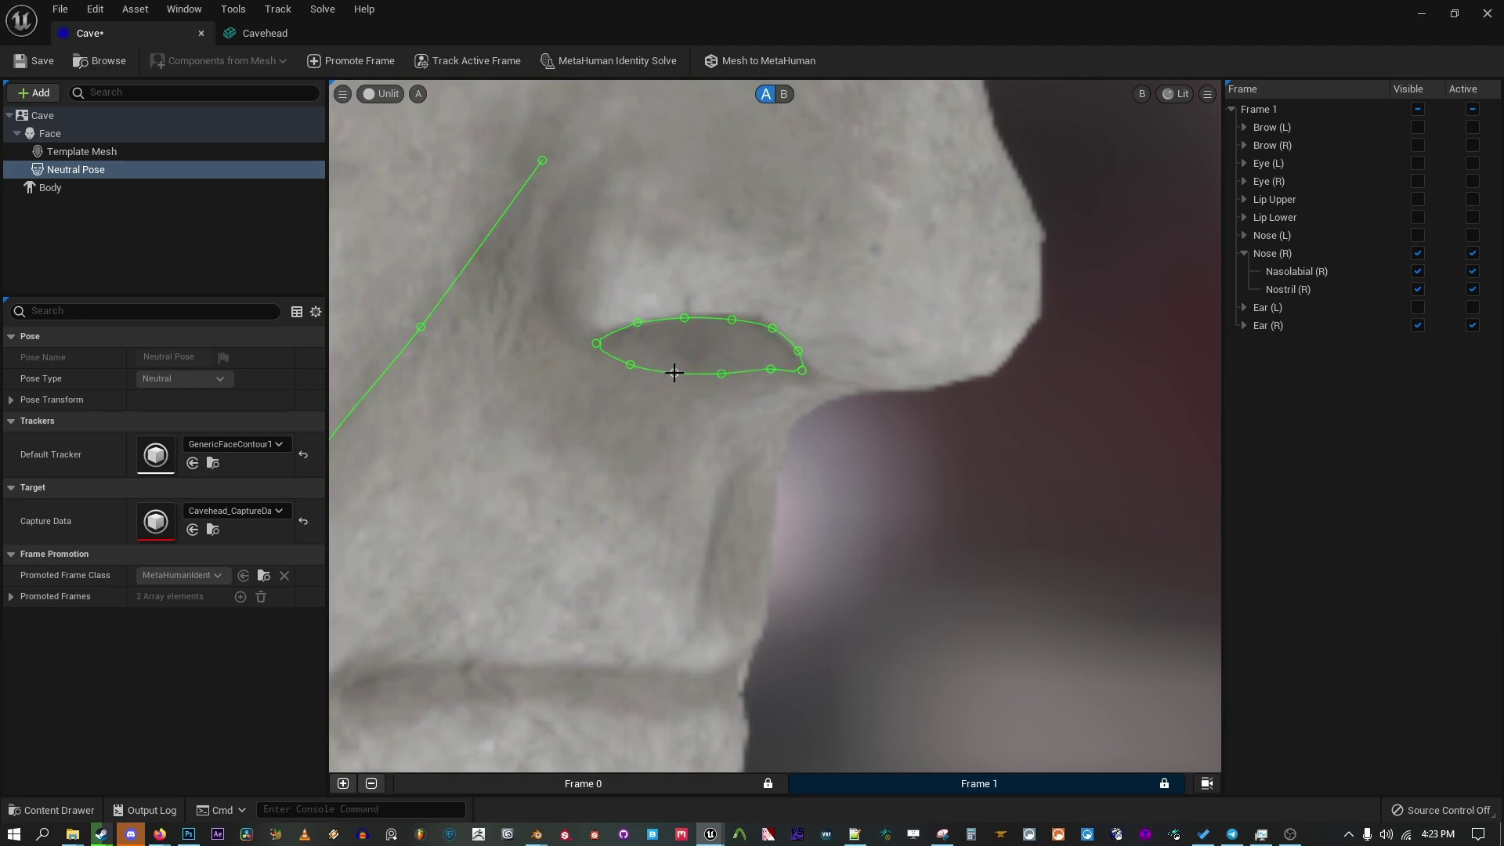
scroll(800, 348, down, 10)
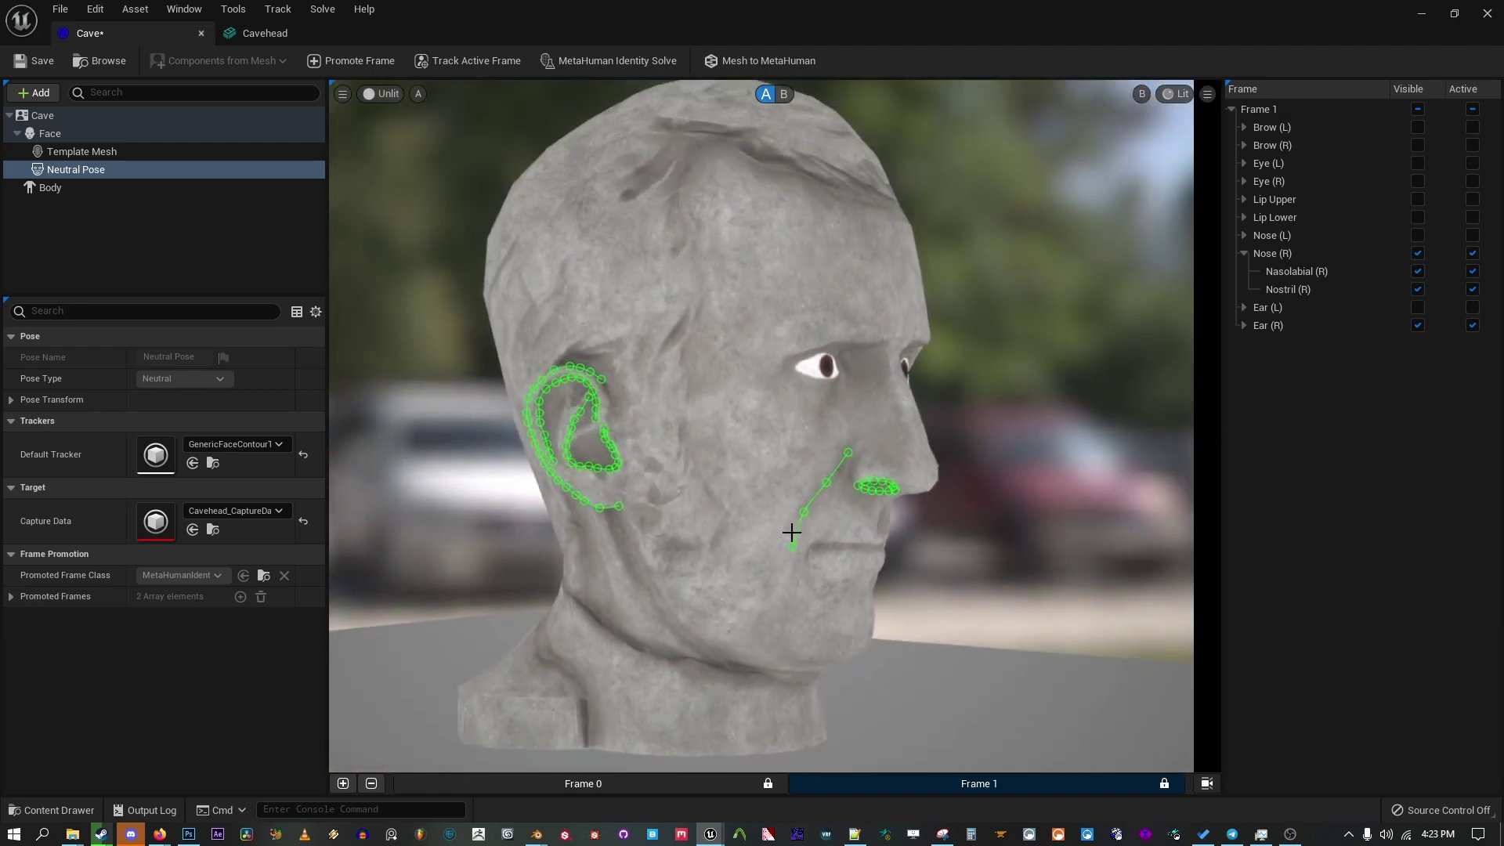
click(592, 63)
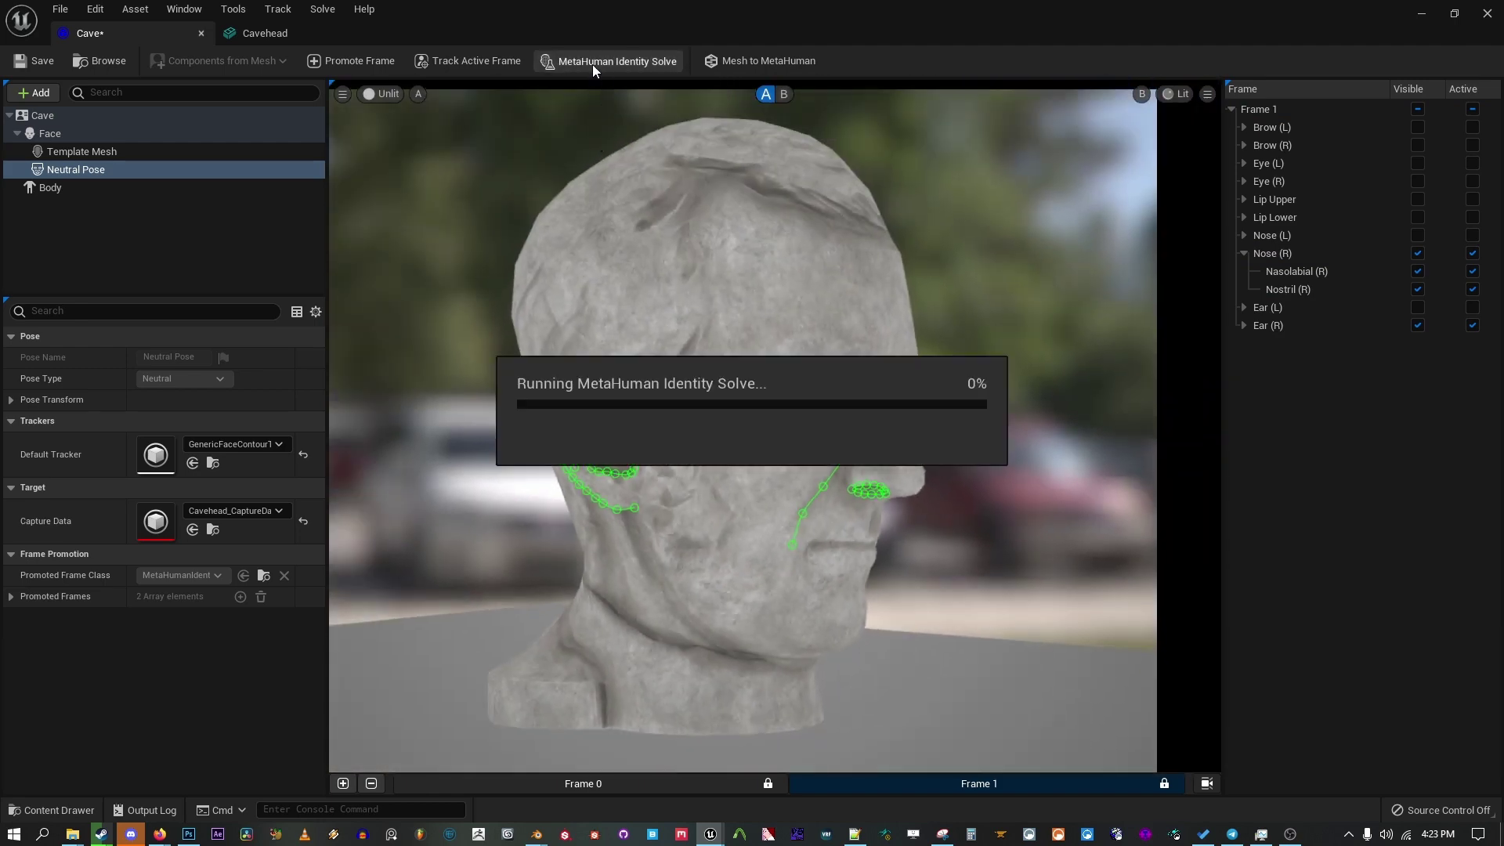
Step: Compare the solved template mesh in view B with the stone head in view A, in Frame 1 and Frame 0
click(784, 94)
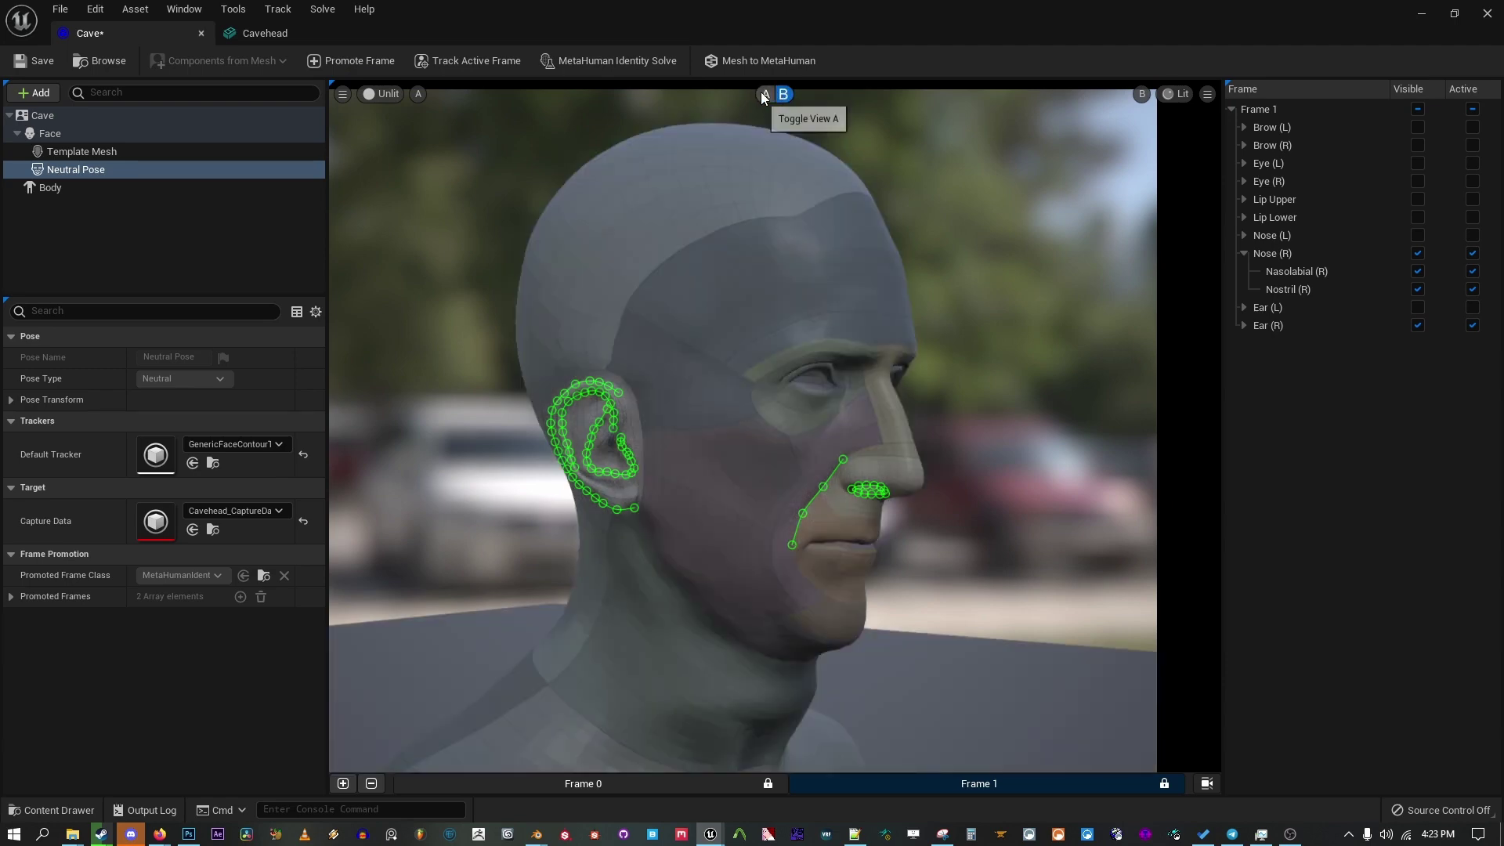
click(766, 94)
click(782, 94)
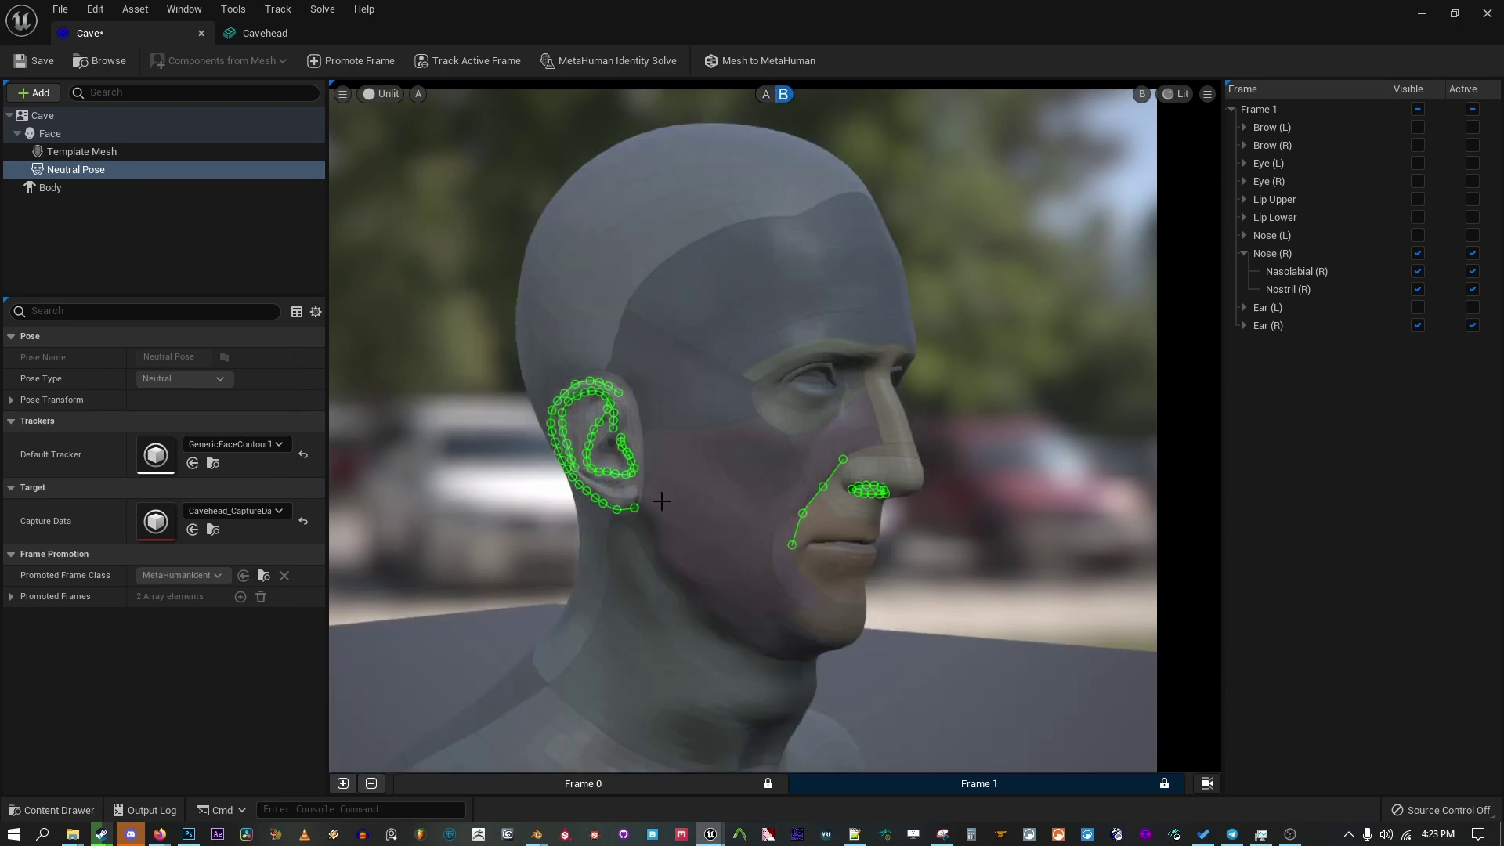
click(617, 789)
click(767, 95)
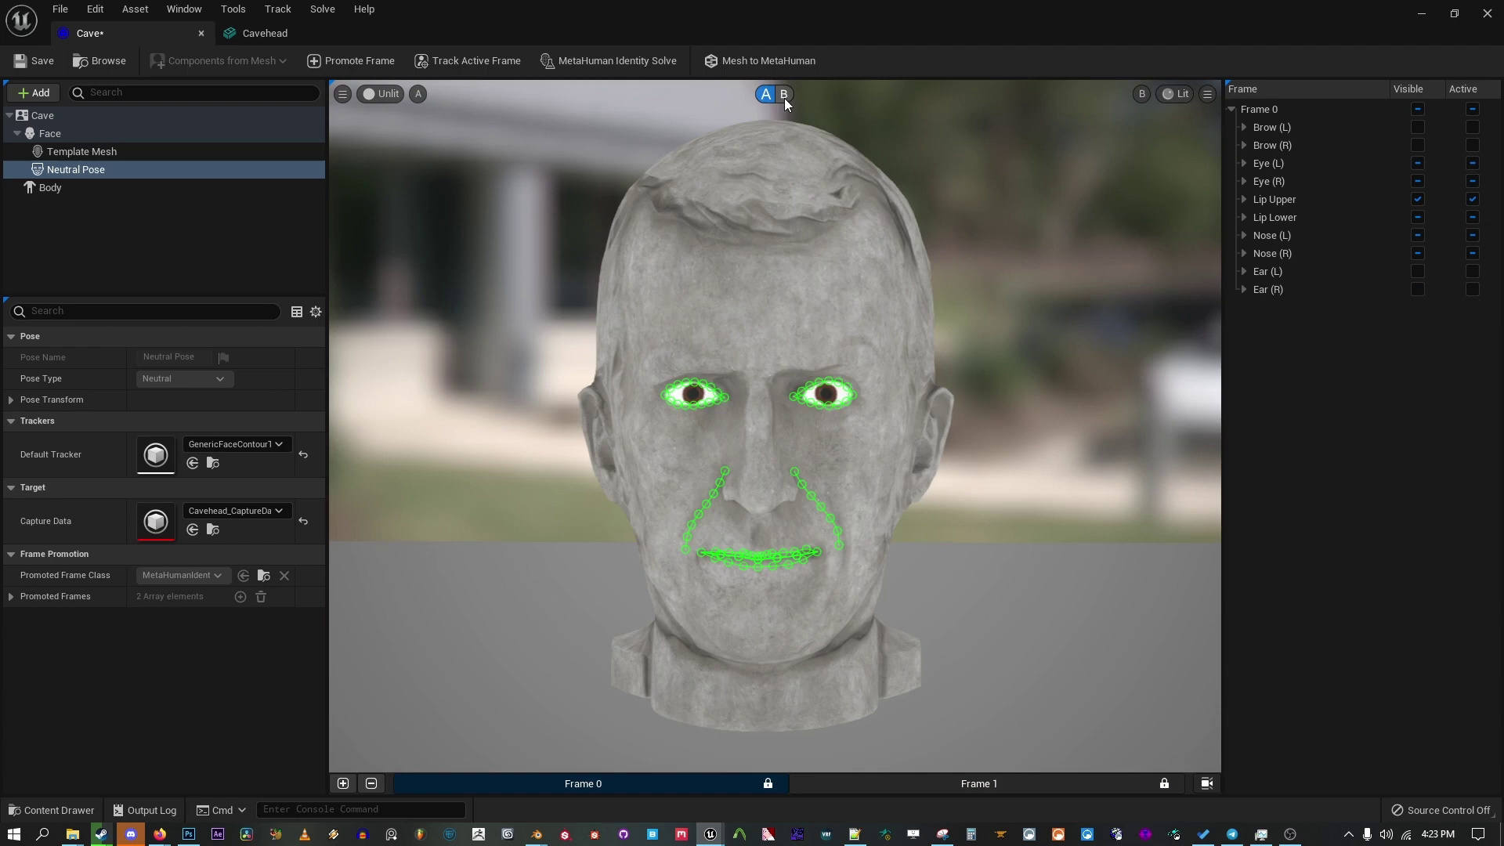
click(783, 95)
click(767, 95)
click(781, 94)
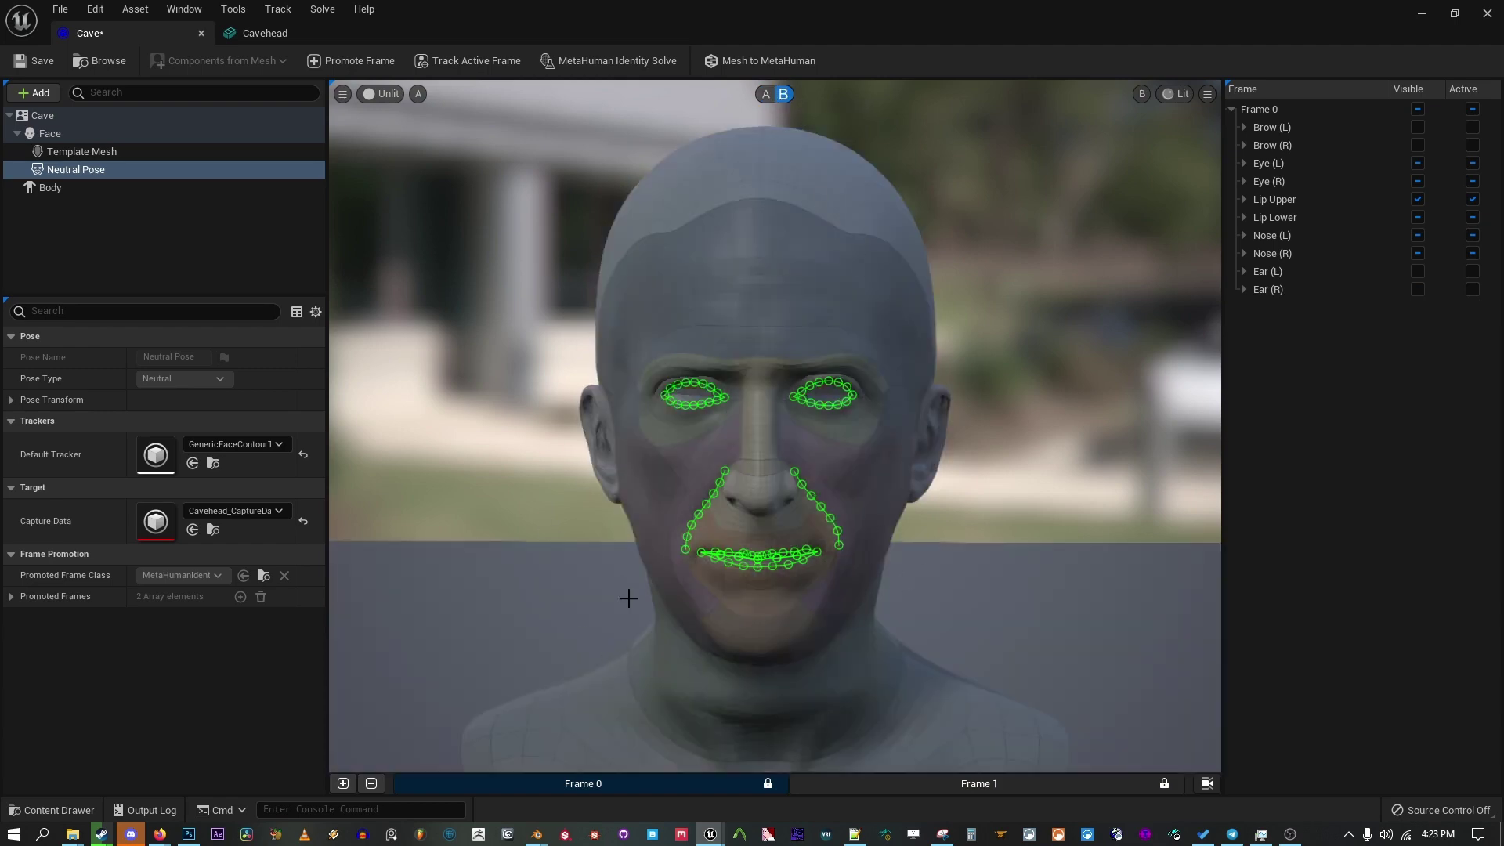
click(766, 96)
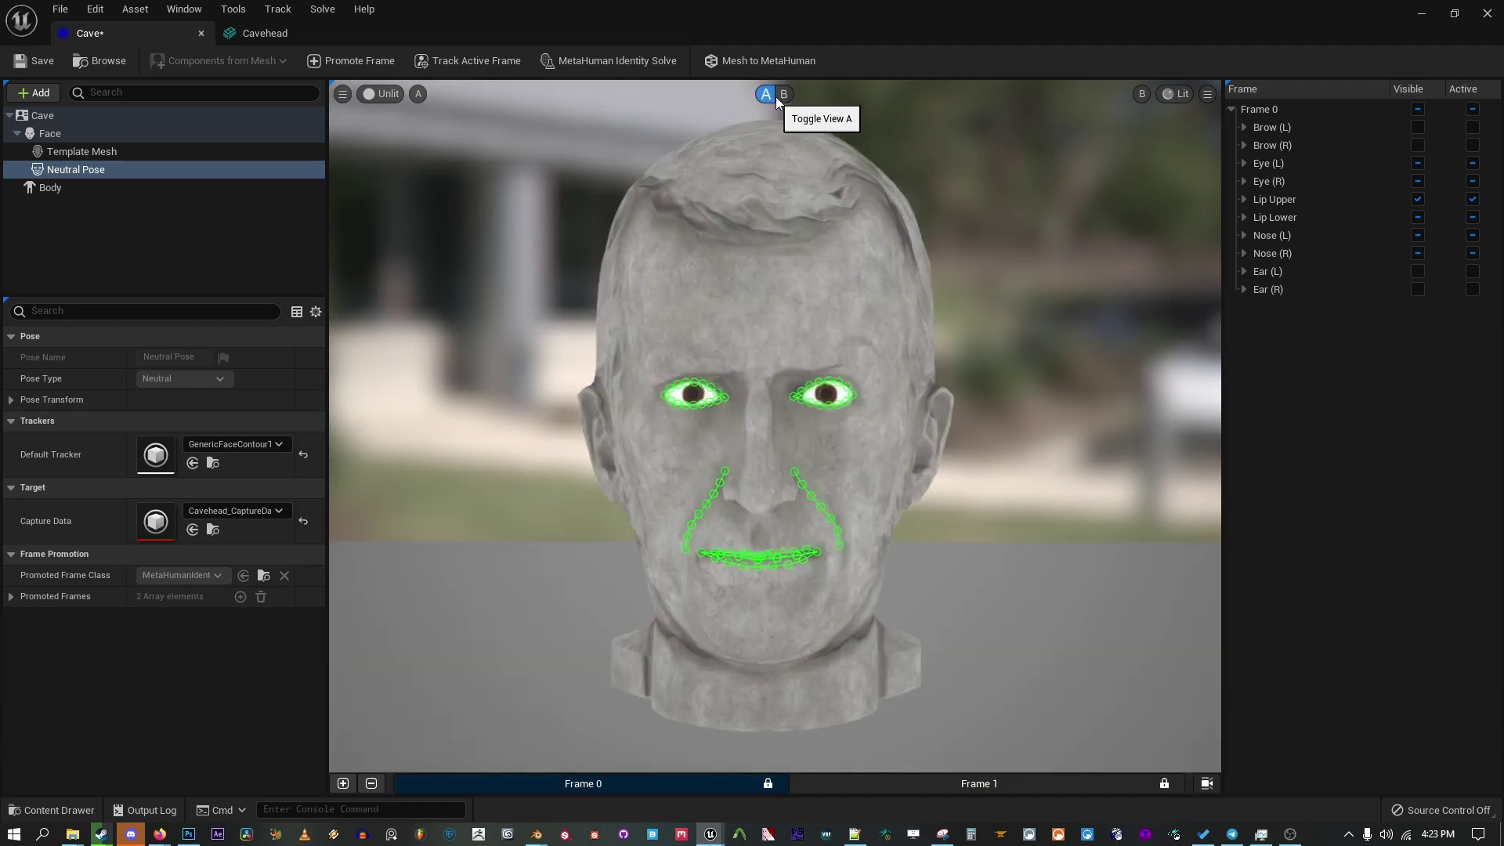
click(767, 95)
Step: Make the Eye (R) curves visible in Frame 1 and examine the eye up close
scroll(774, 533, up, 5)
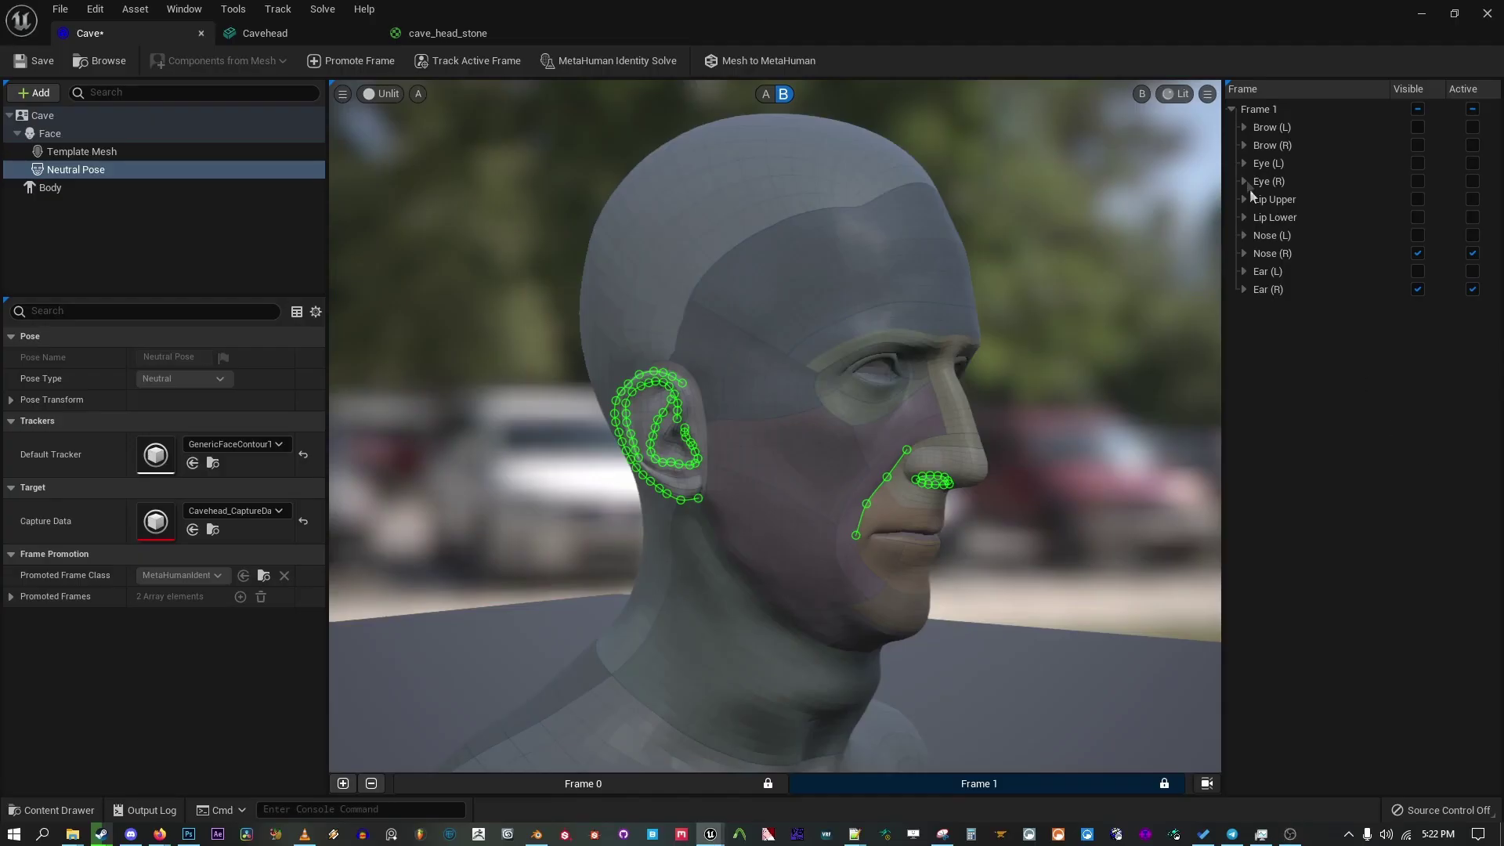
click(1244, 181)
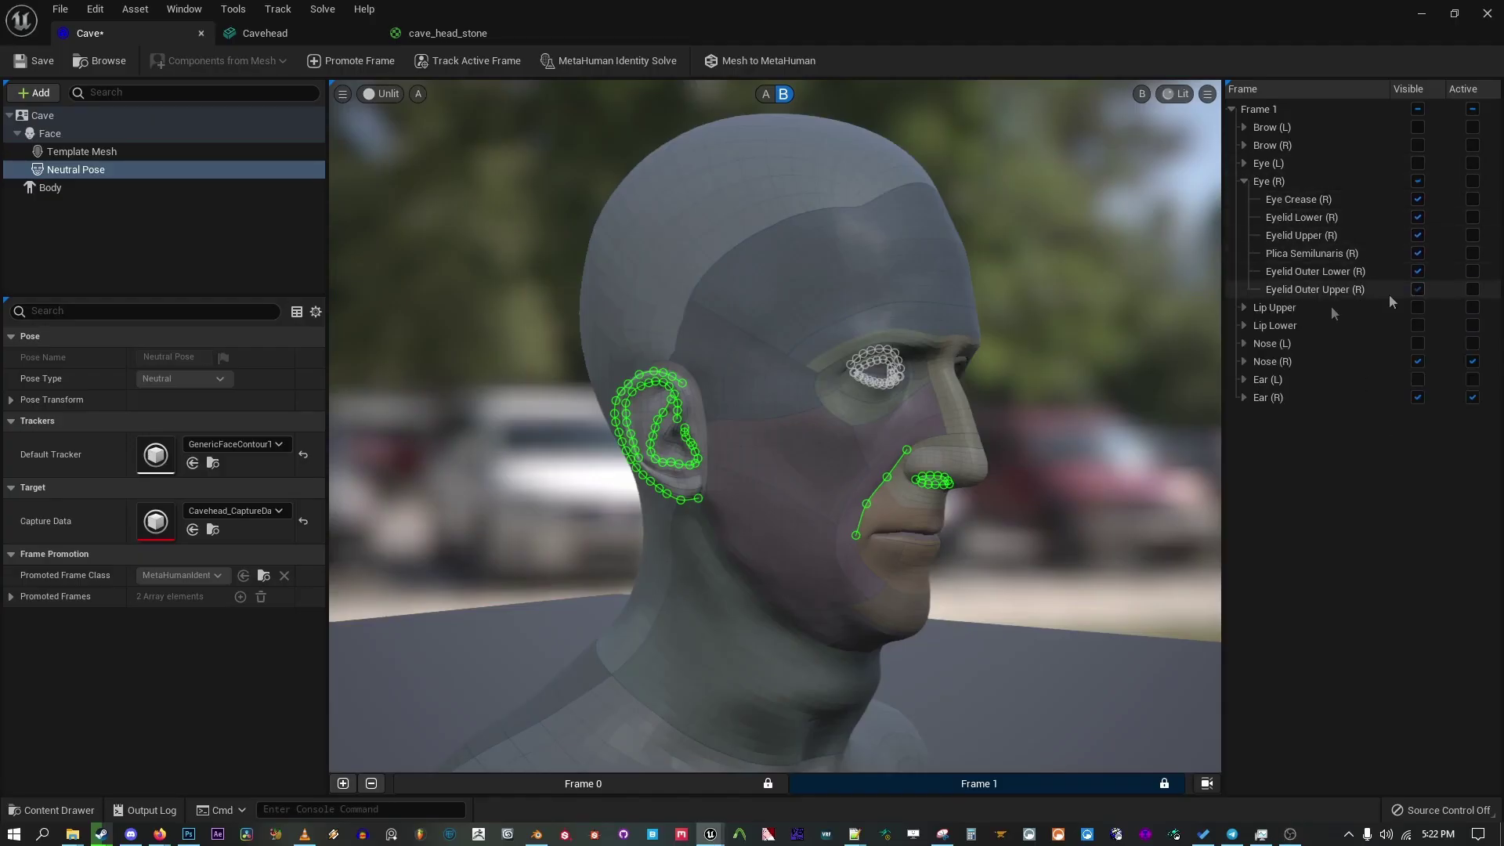
scroll(896, 358, up, 8)
Step: Check the solved template mesh from the front and submit it for conversion with Mesh to MetaHuman
scroll(899, 435, down, 10)
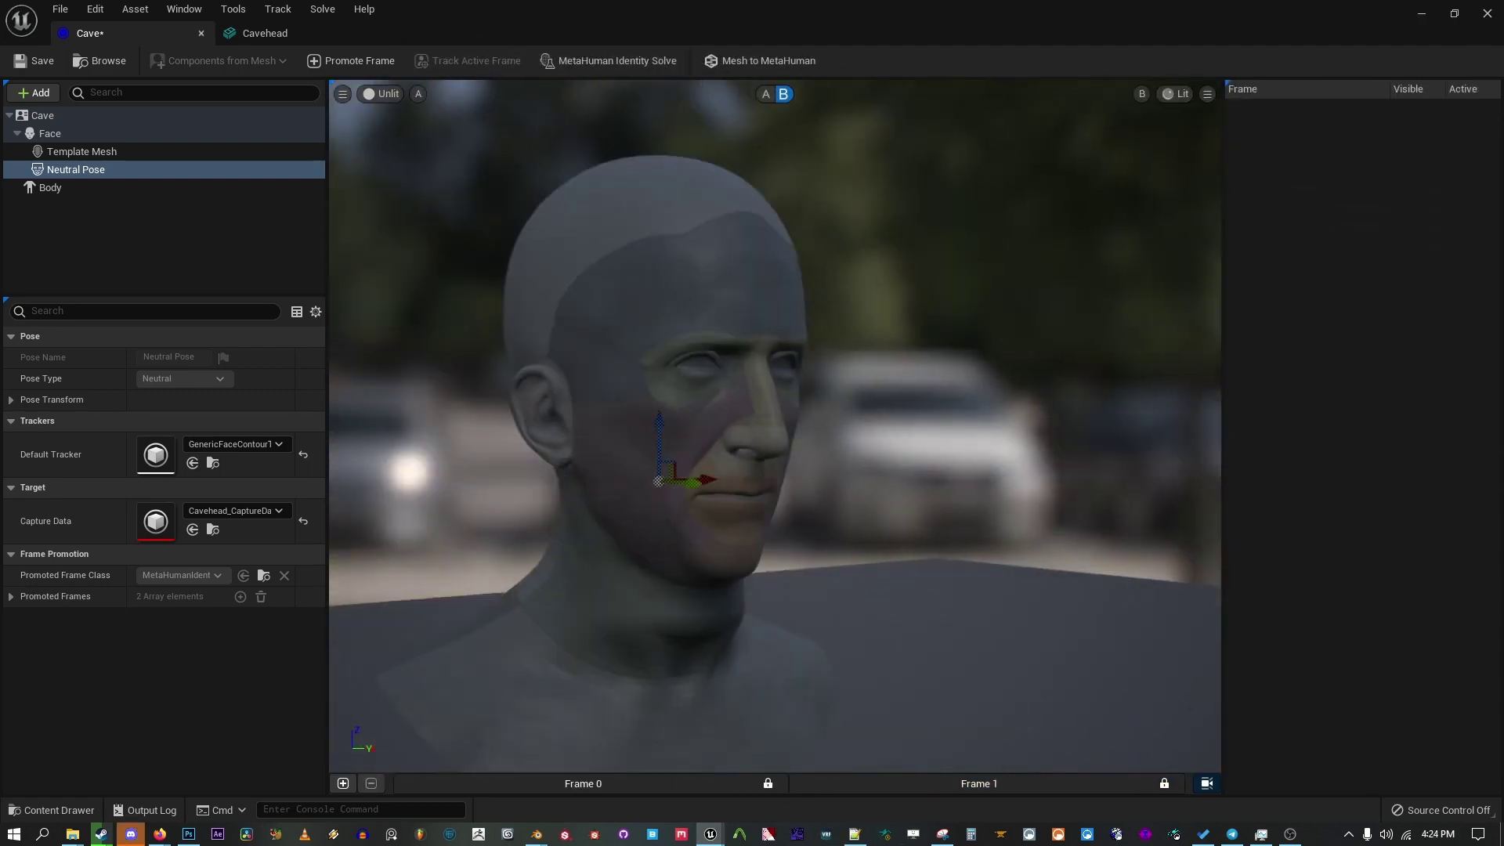
right_drag(861, 425, 678, 423)
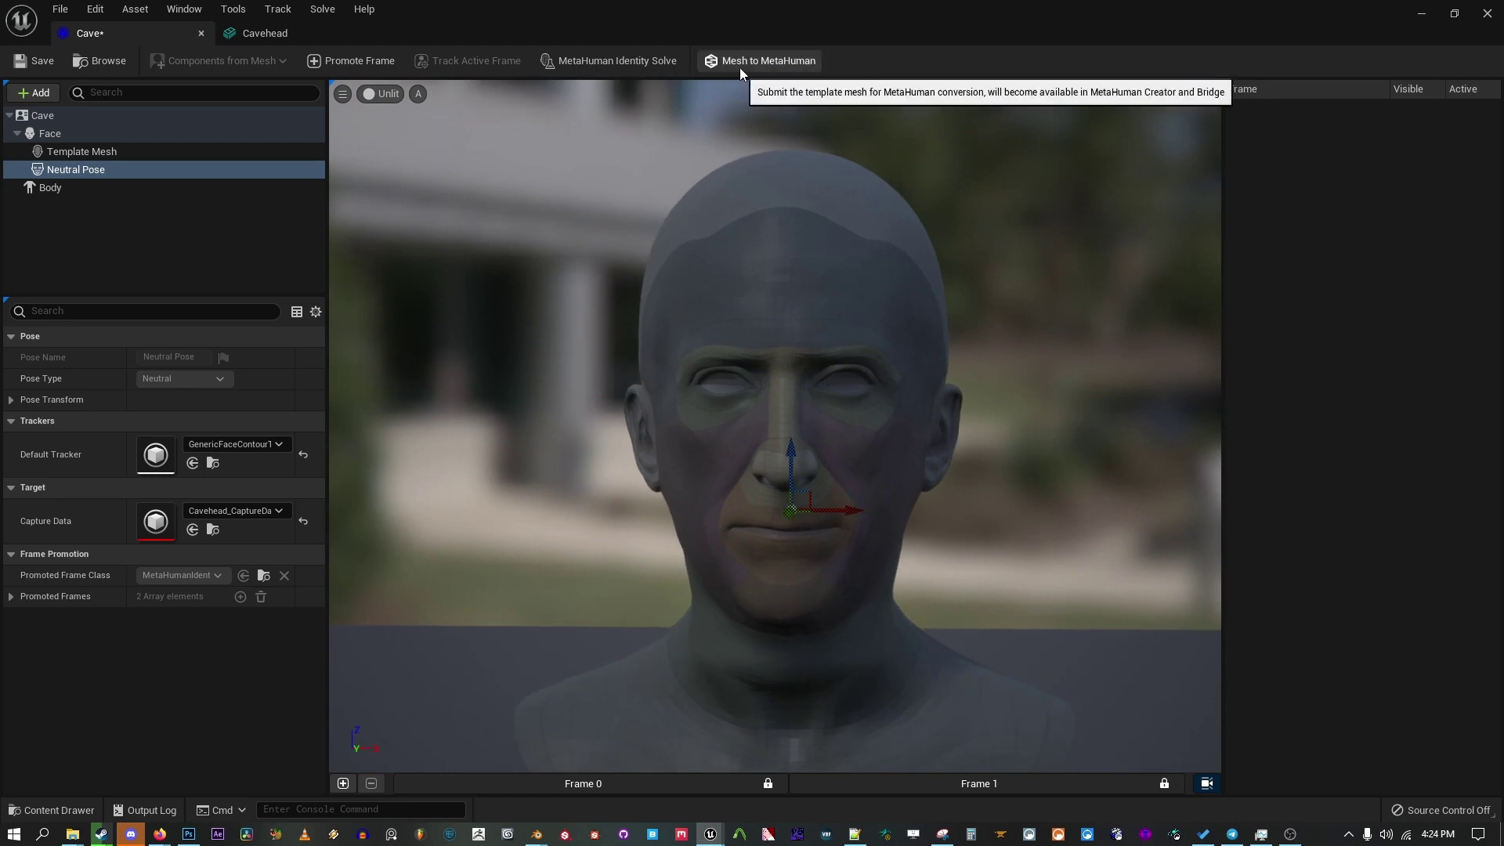
click(766, 63)
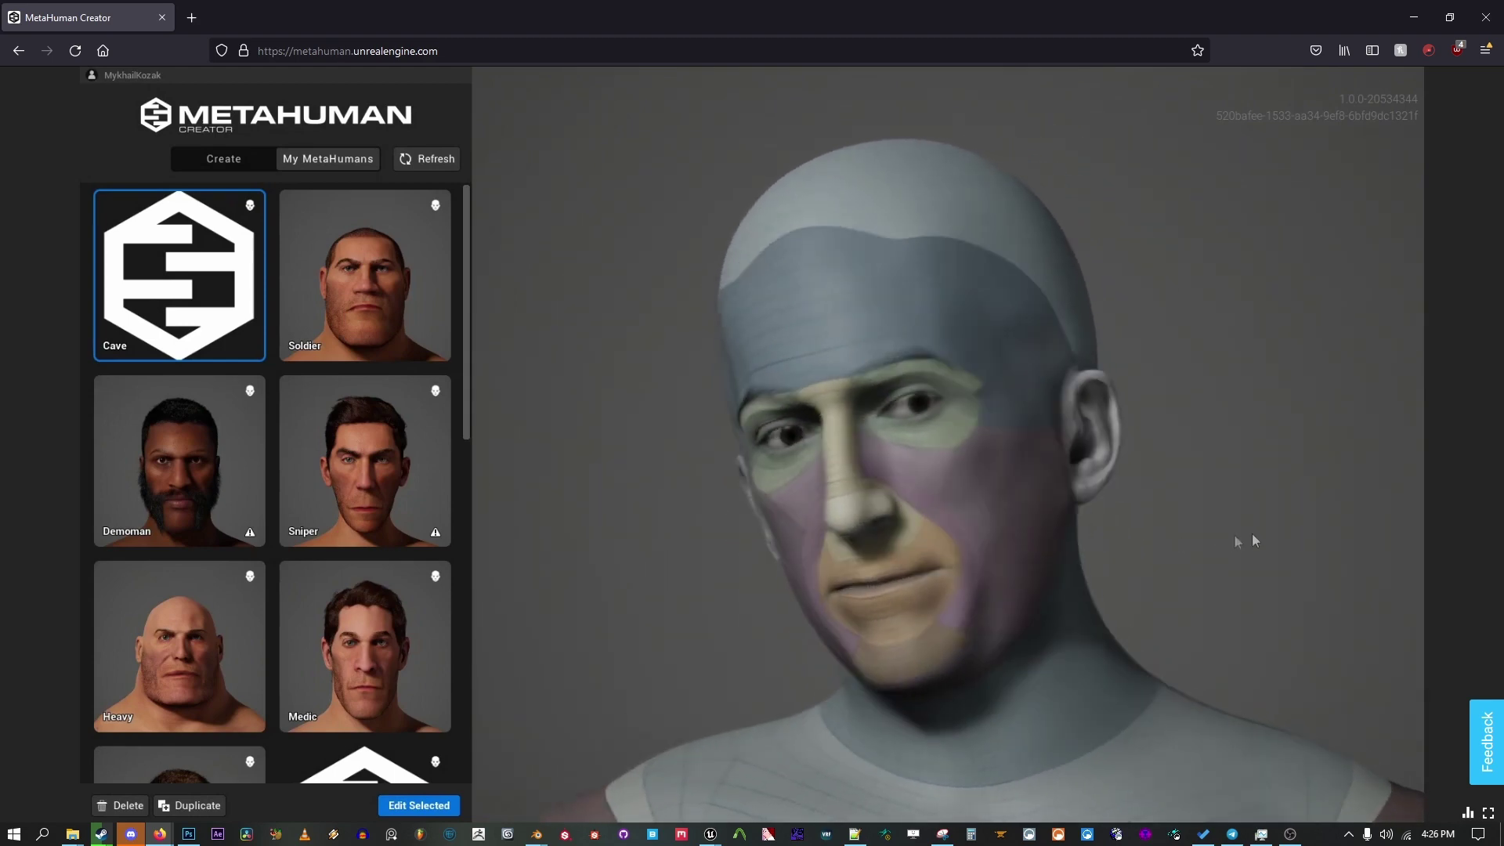
Step: In MetaHuman Creator, open the Cave MetaHuman's Custom Mesh settings for editing and stop the preview animation
click(409, 804)
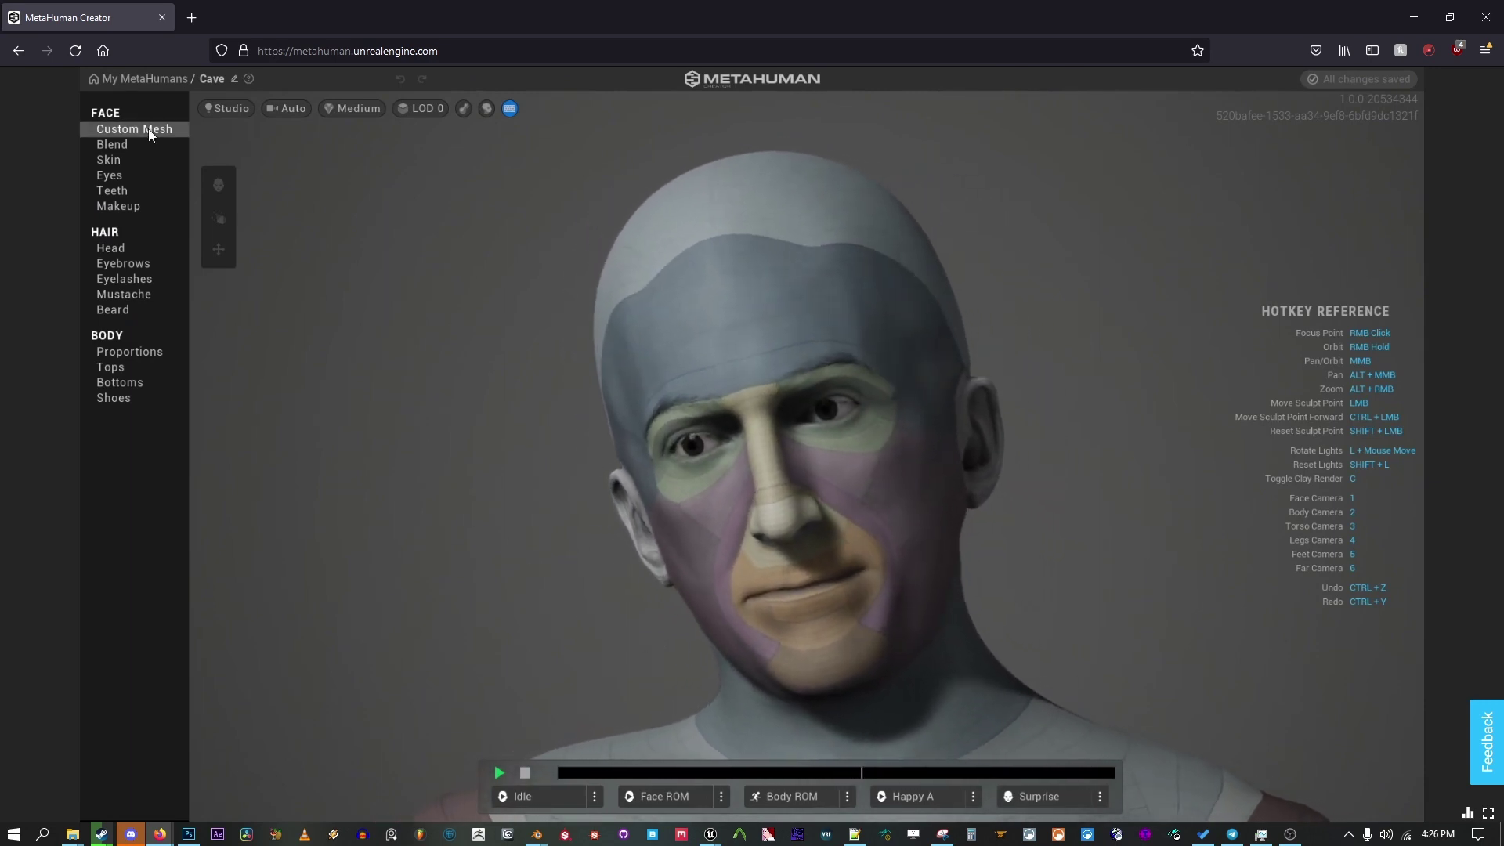
click(143, 134)
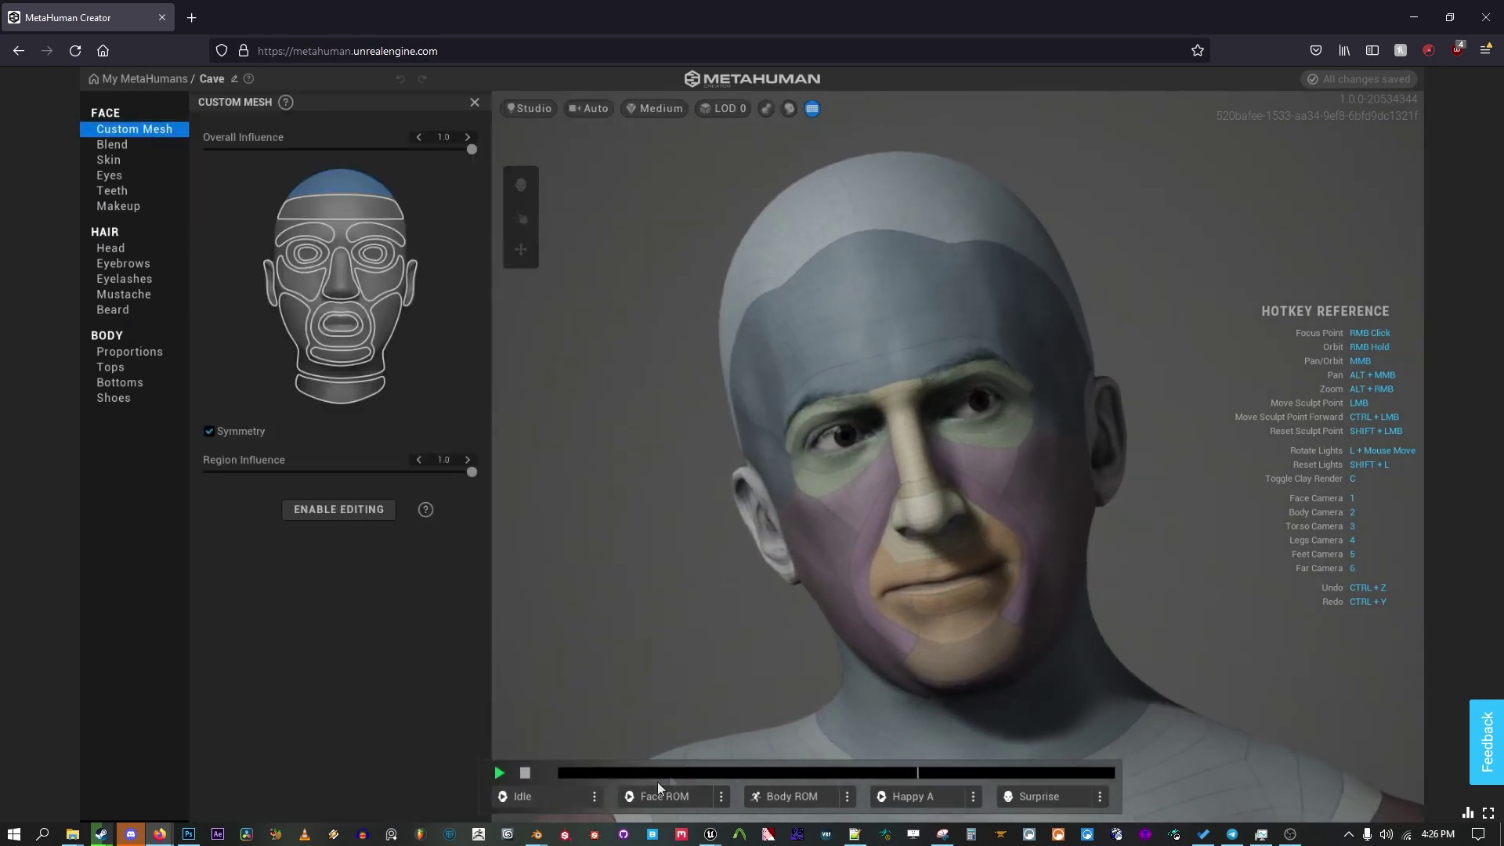
click(526, 773)
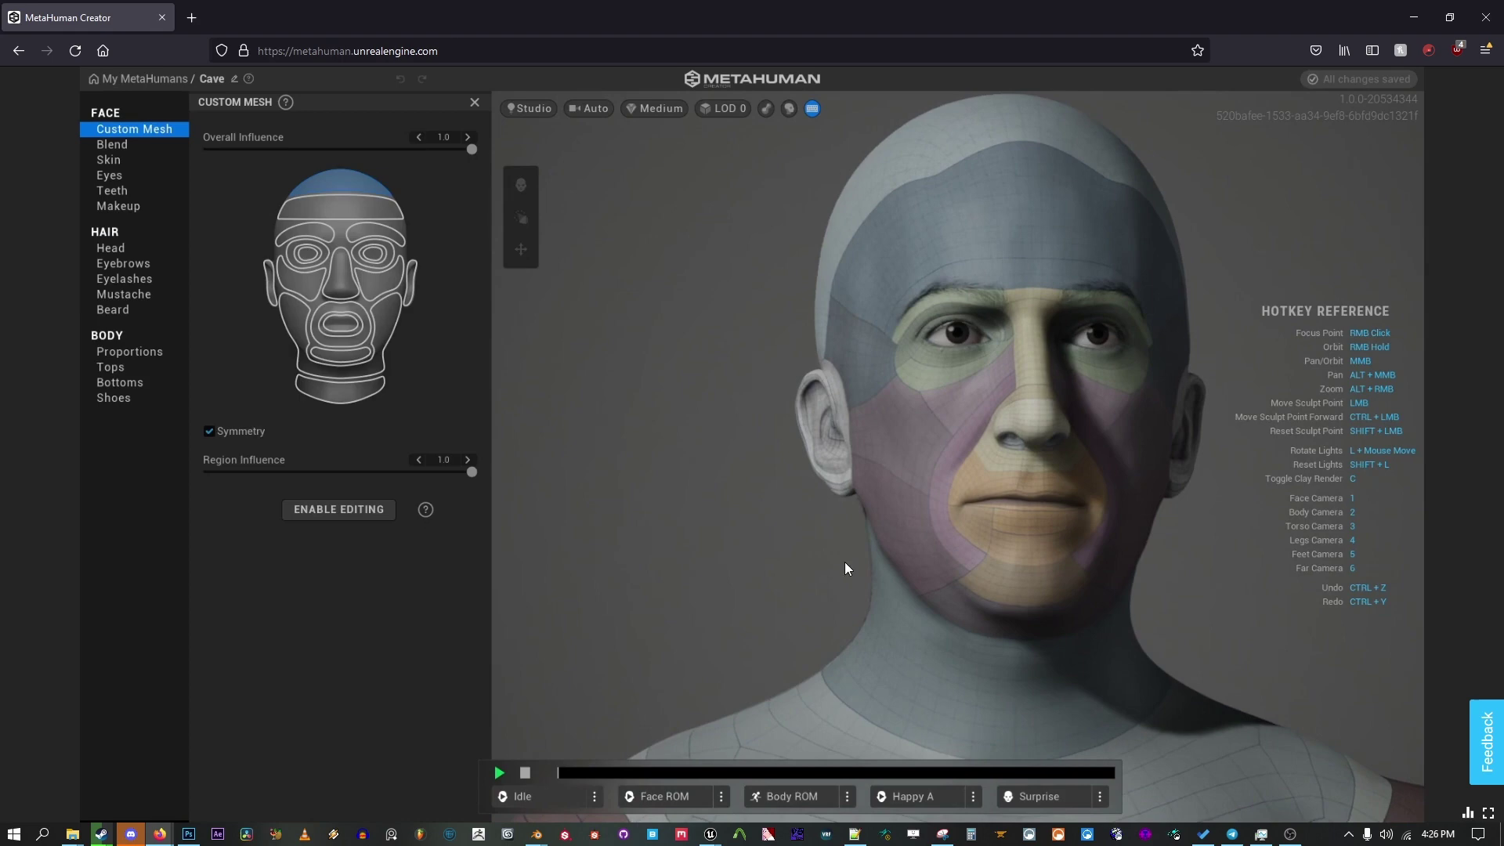
Step: Set the Region Influence of the custom mesh's eye regions to 0.7
scroll(890, 603, up, 5)
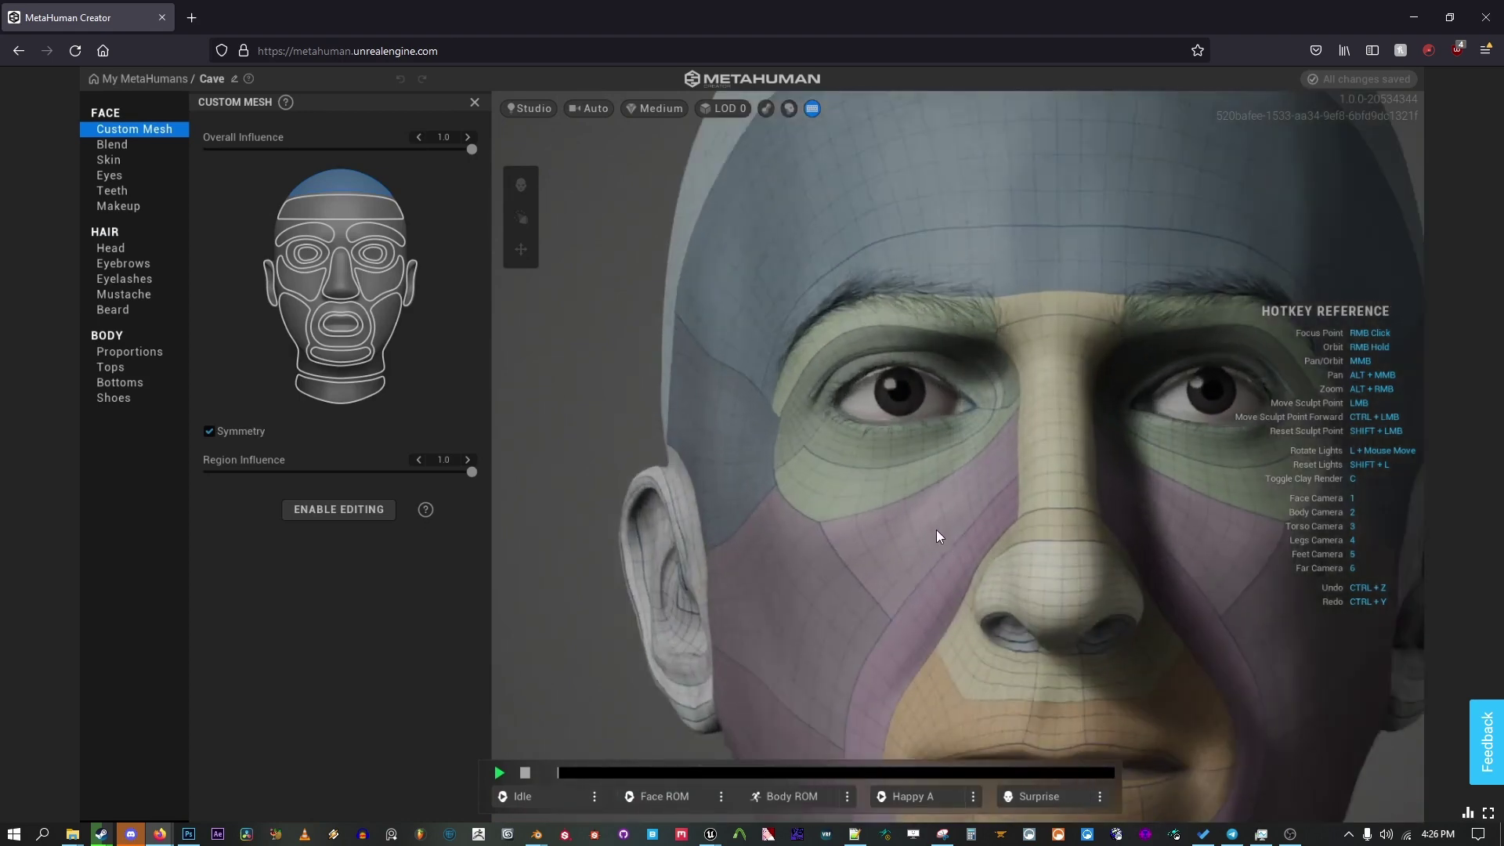
scroll(937, 509, up, 5)
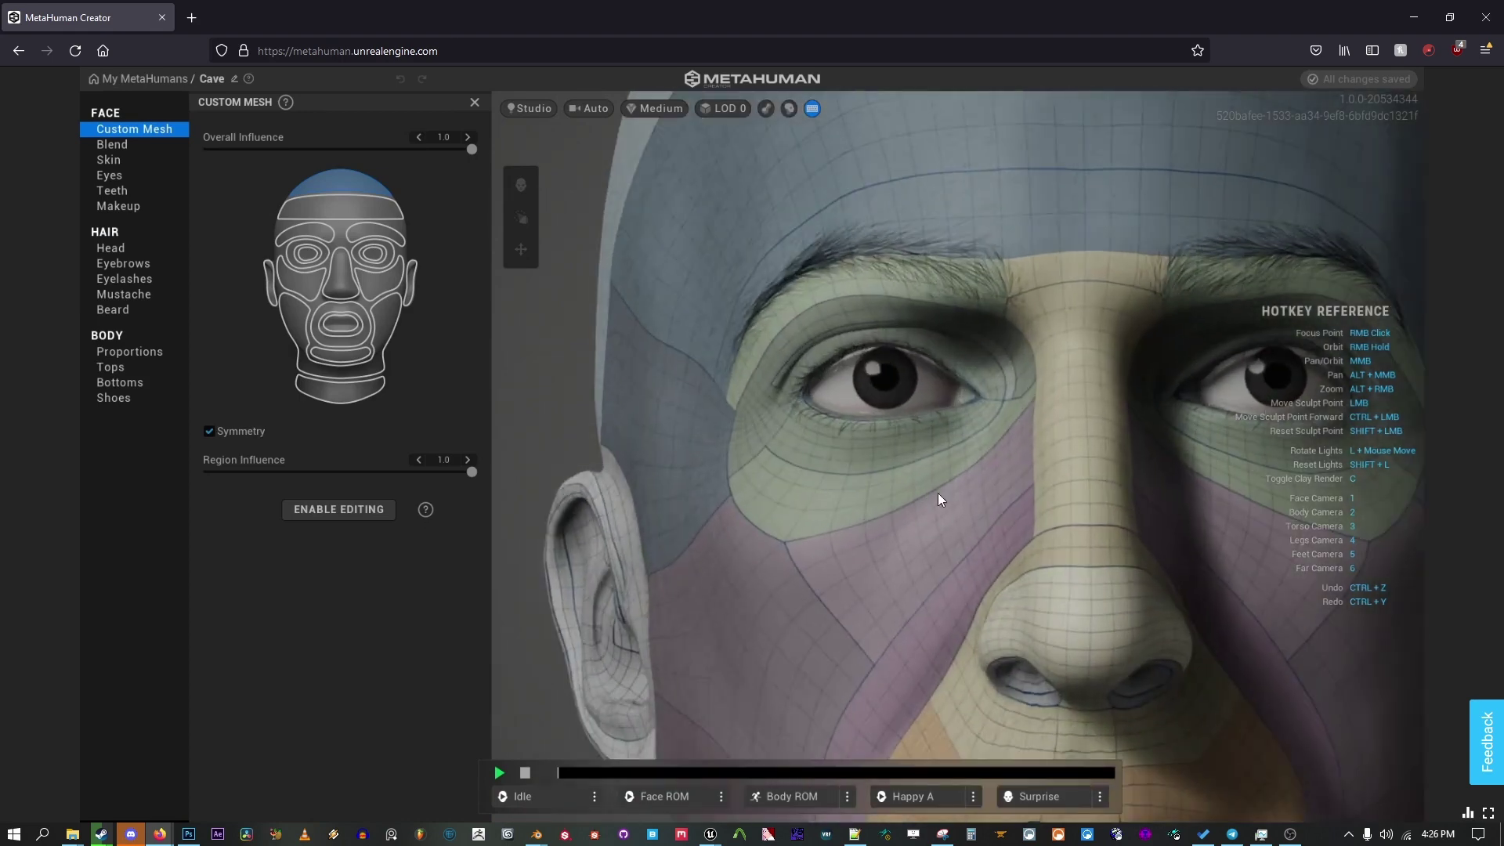
right_drag(980, 505, 941, 476)
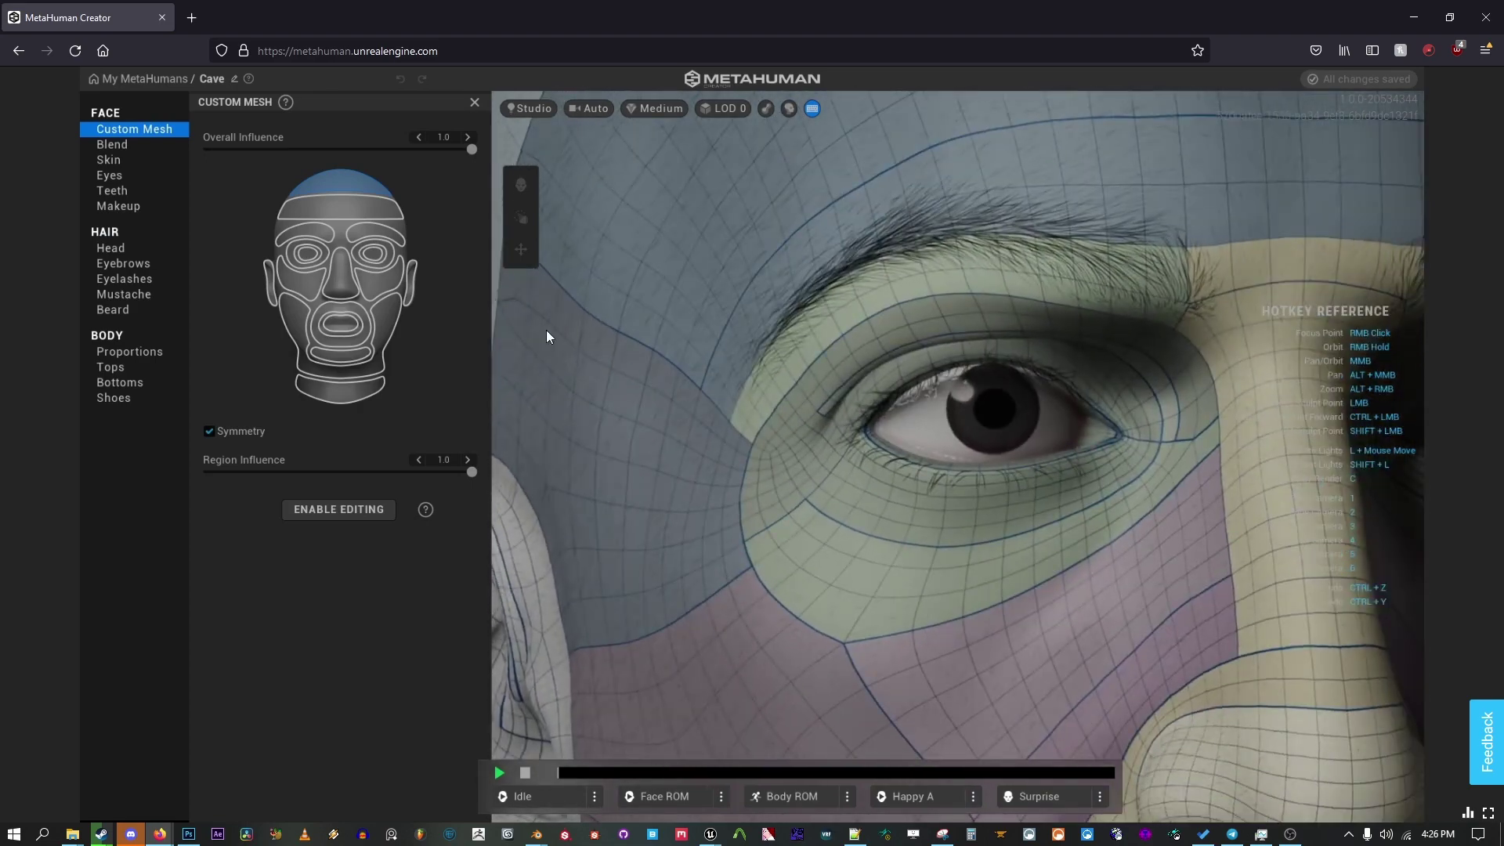
click(313, 256)
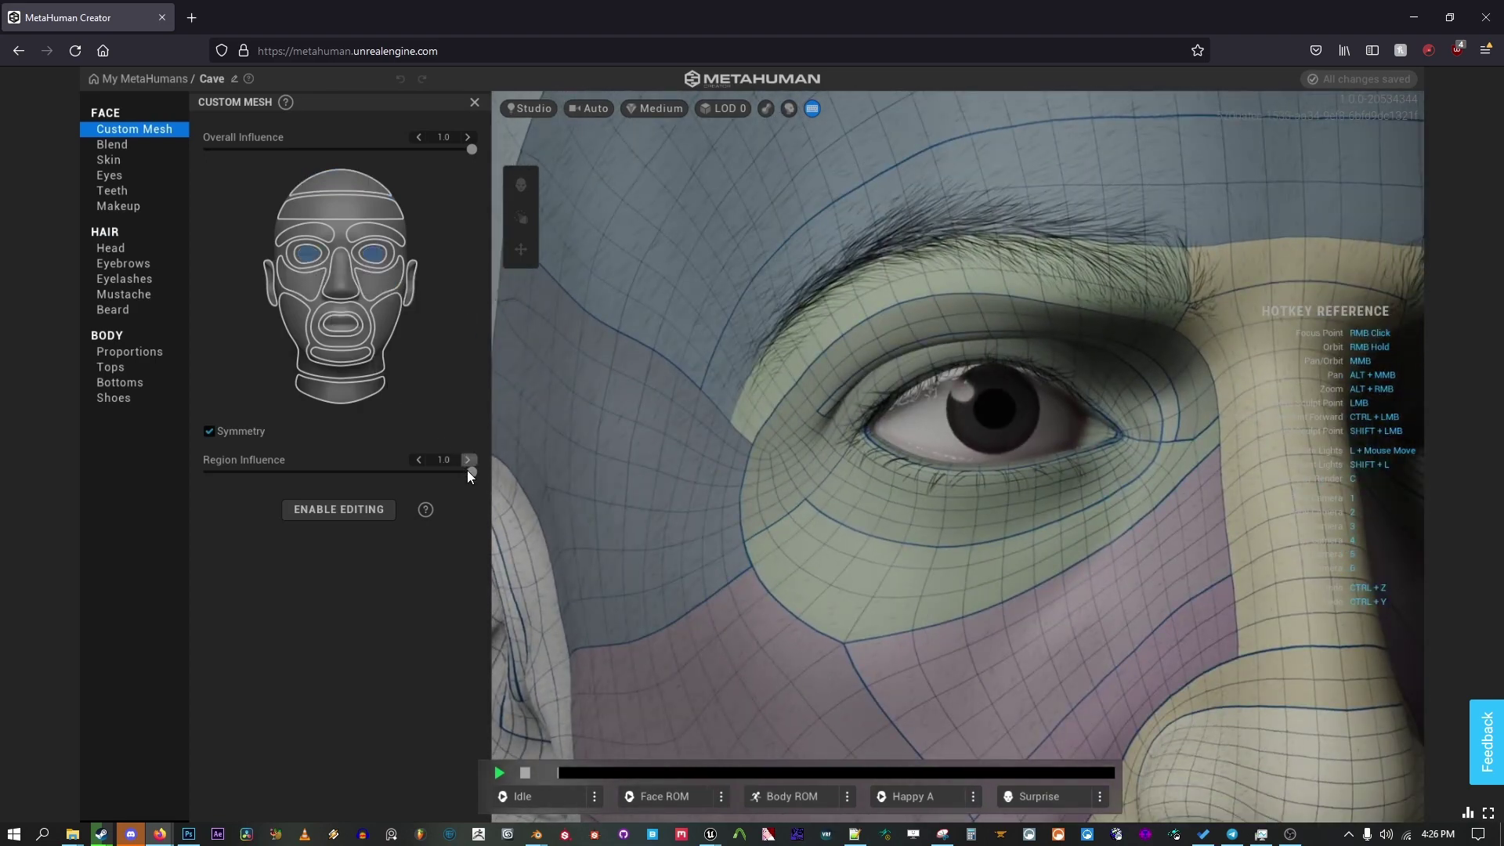
drag(468, 471, 429, 473)
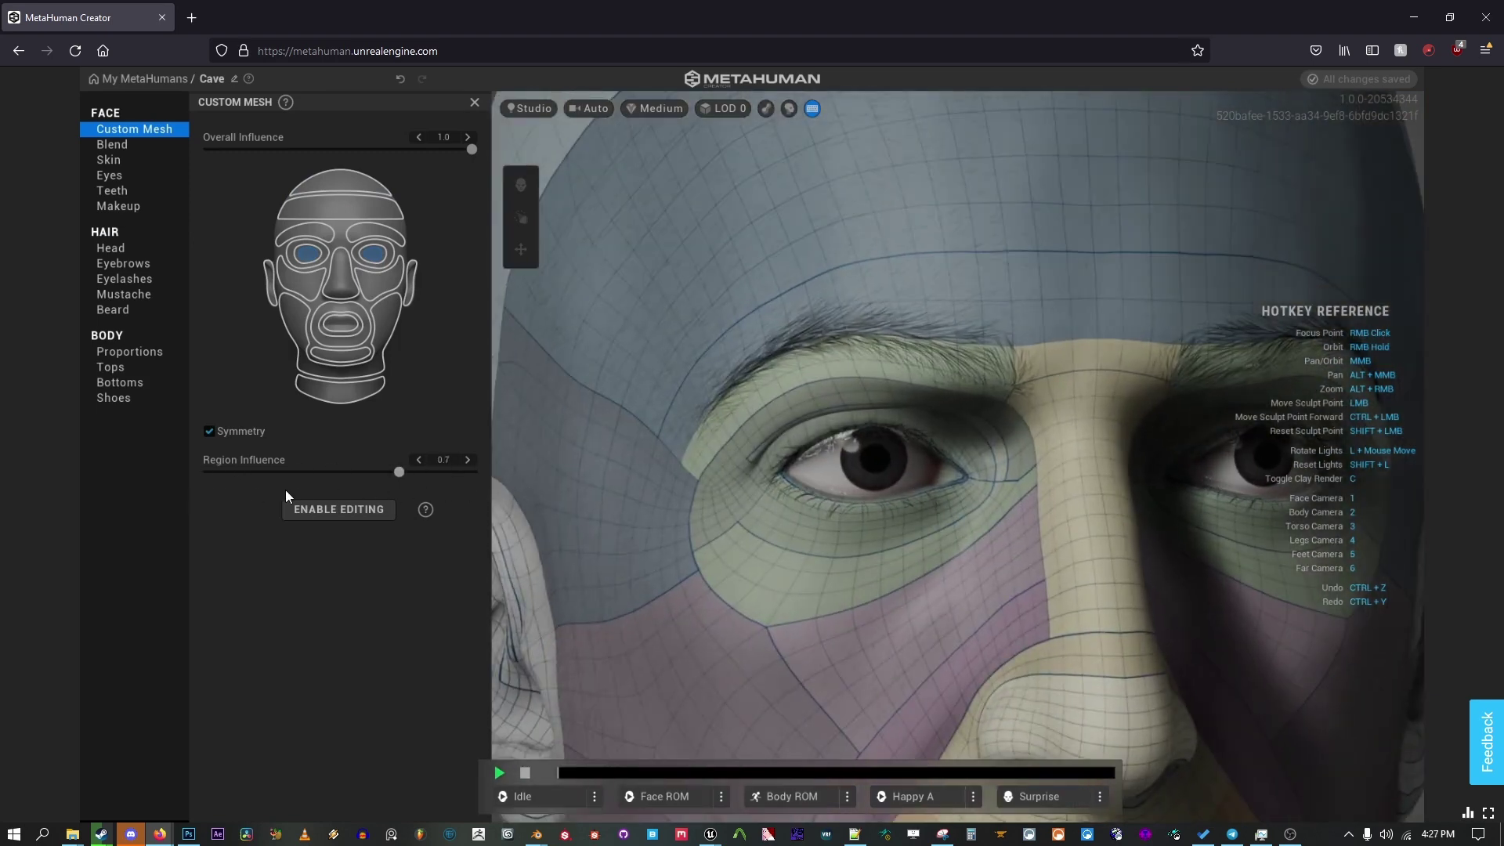
Step: Set the custom mesh's Region Influence to 0.5 for the ears and 0.6 for the area around the mouth
click(273, 292)
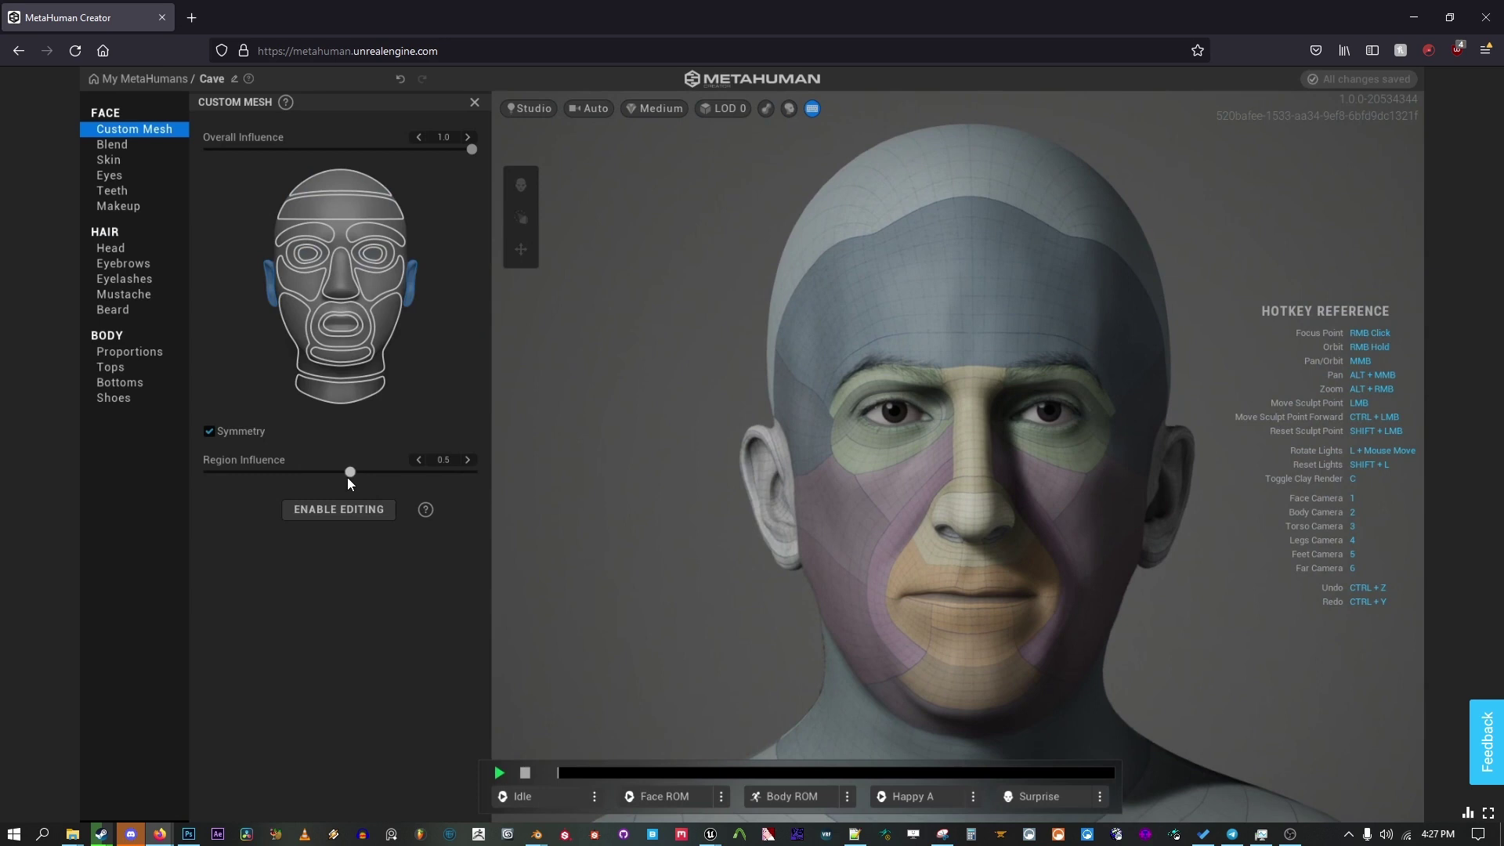
right_drag(848, 567, 628, 521)
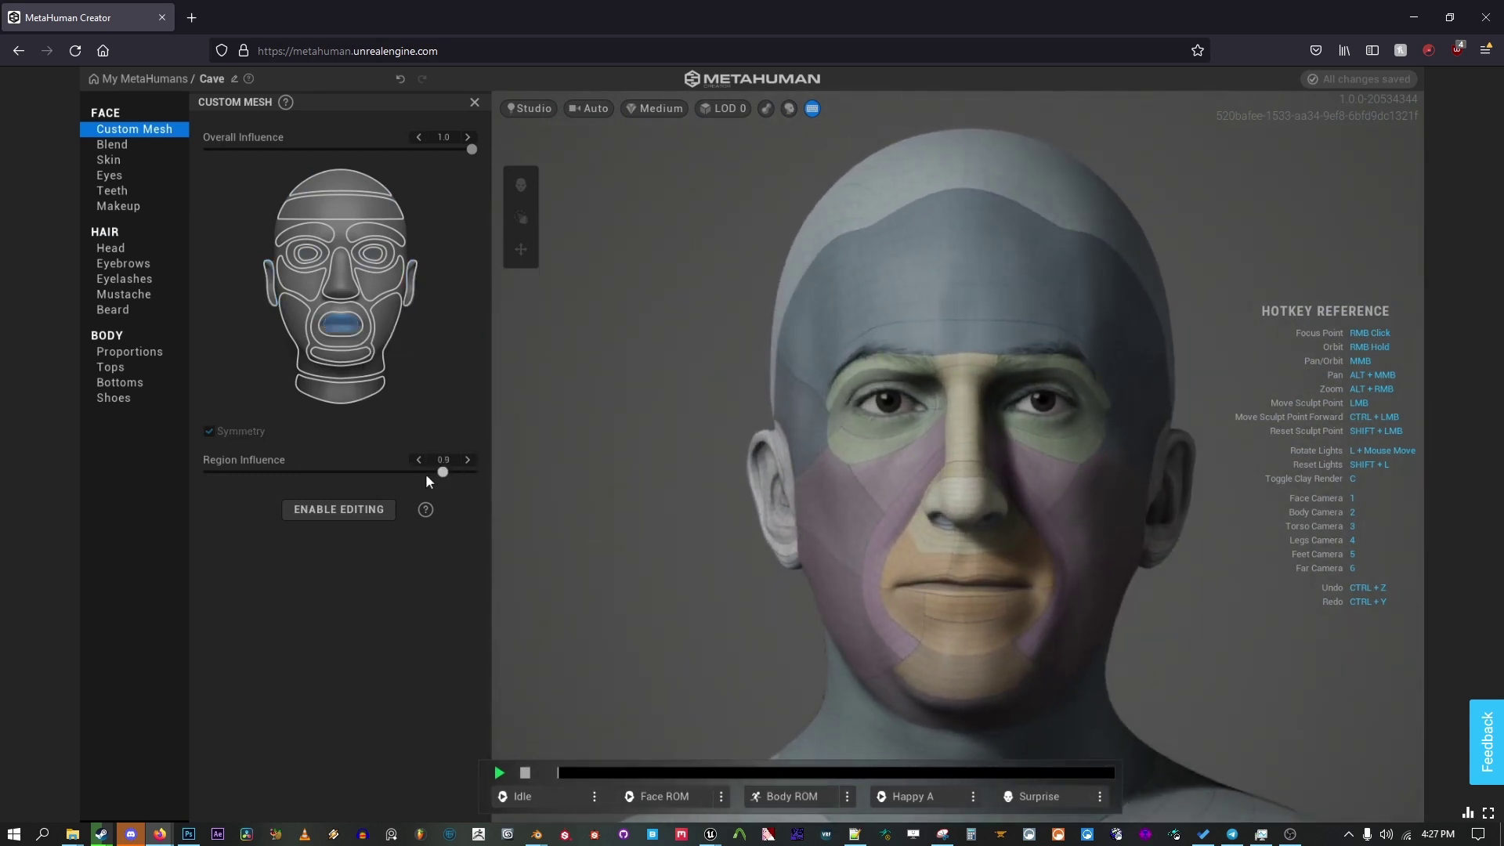
click(364, 327)
drag(472, 471, 387, 476)
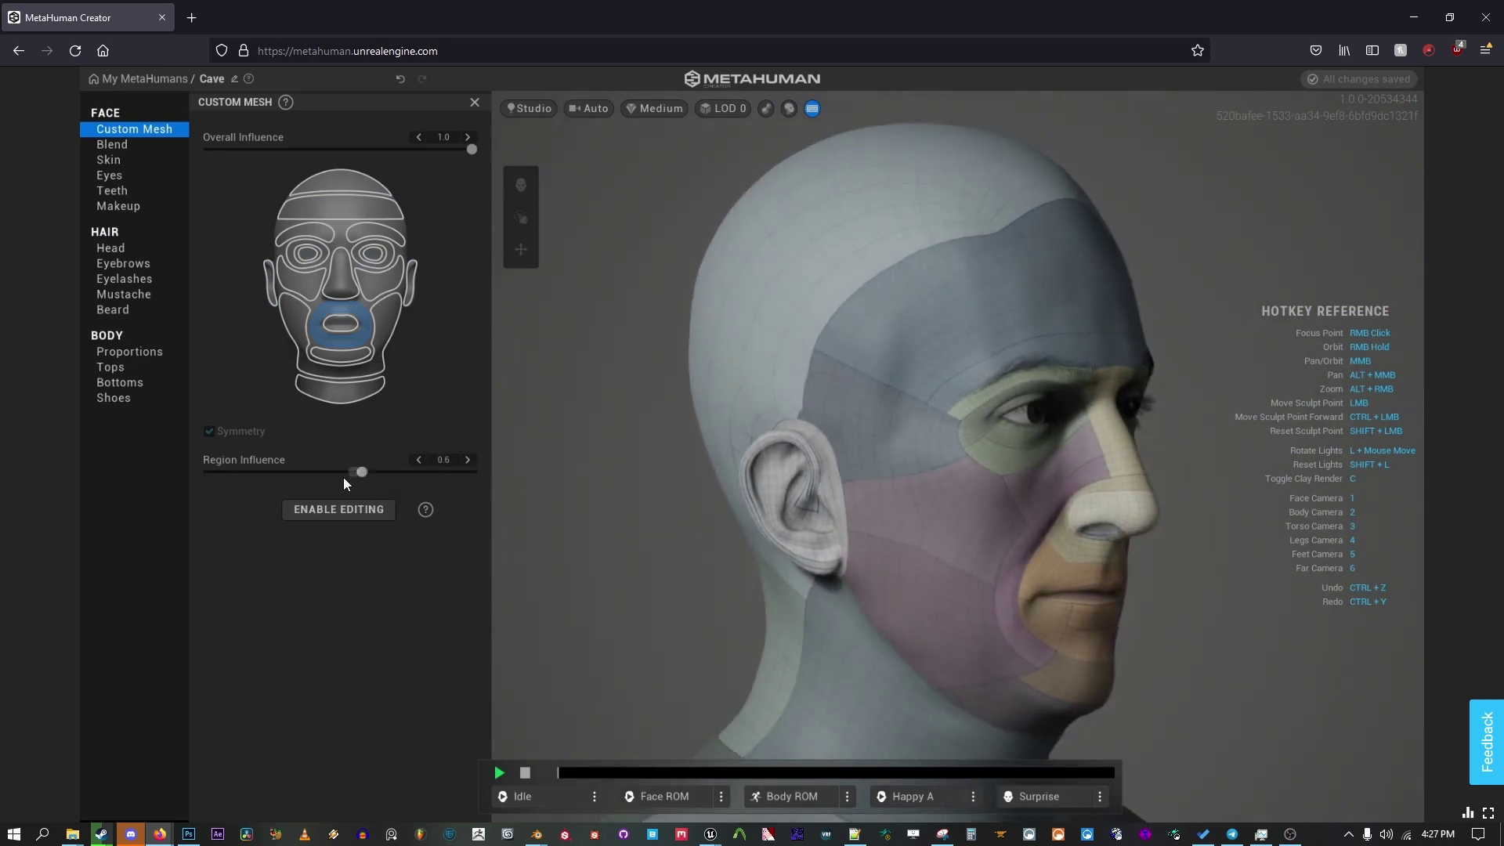
right_drag(778, 591, 634, 604)
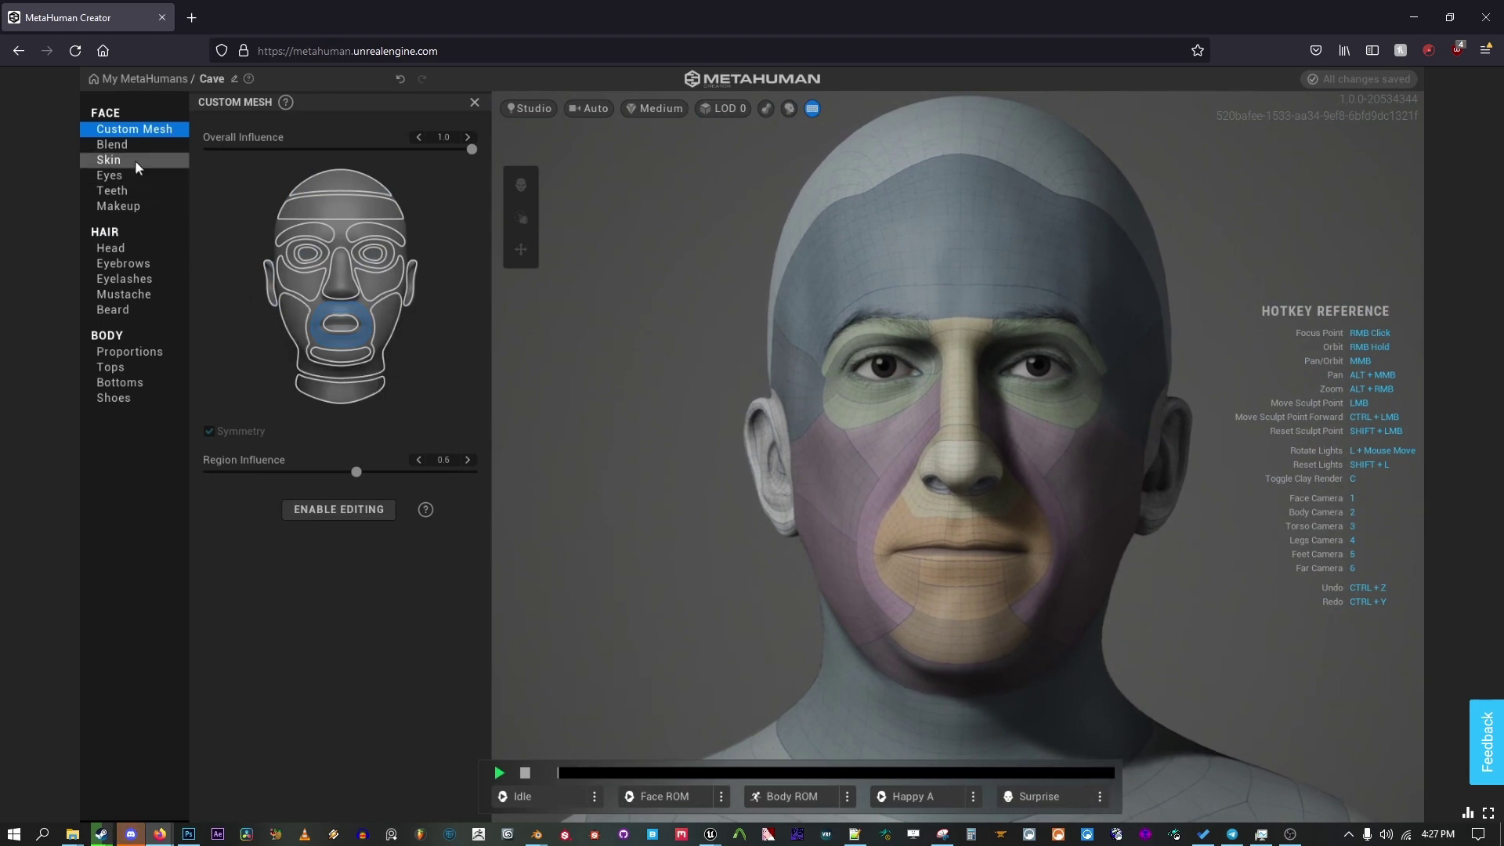
Step: Adjust the Cave MetaHuman's skin colour in the Skin settings
click(110, 160)
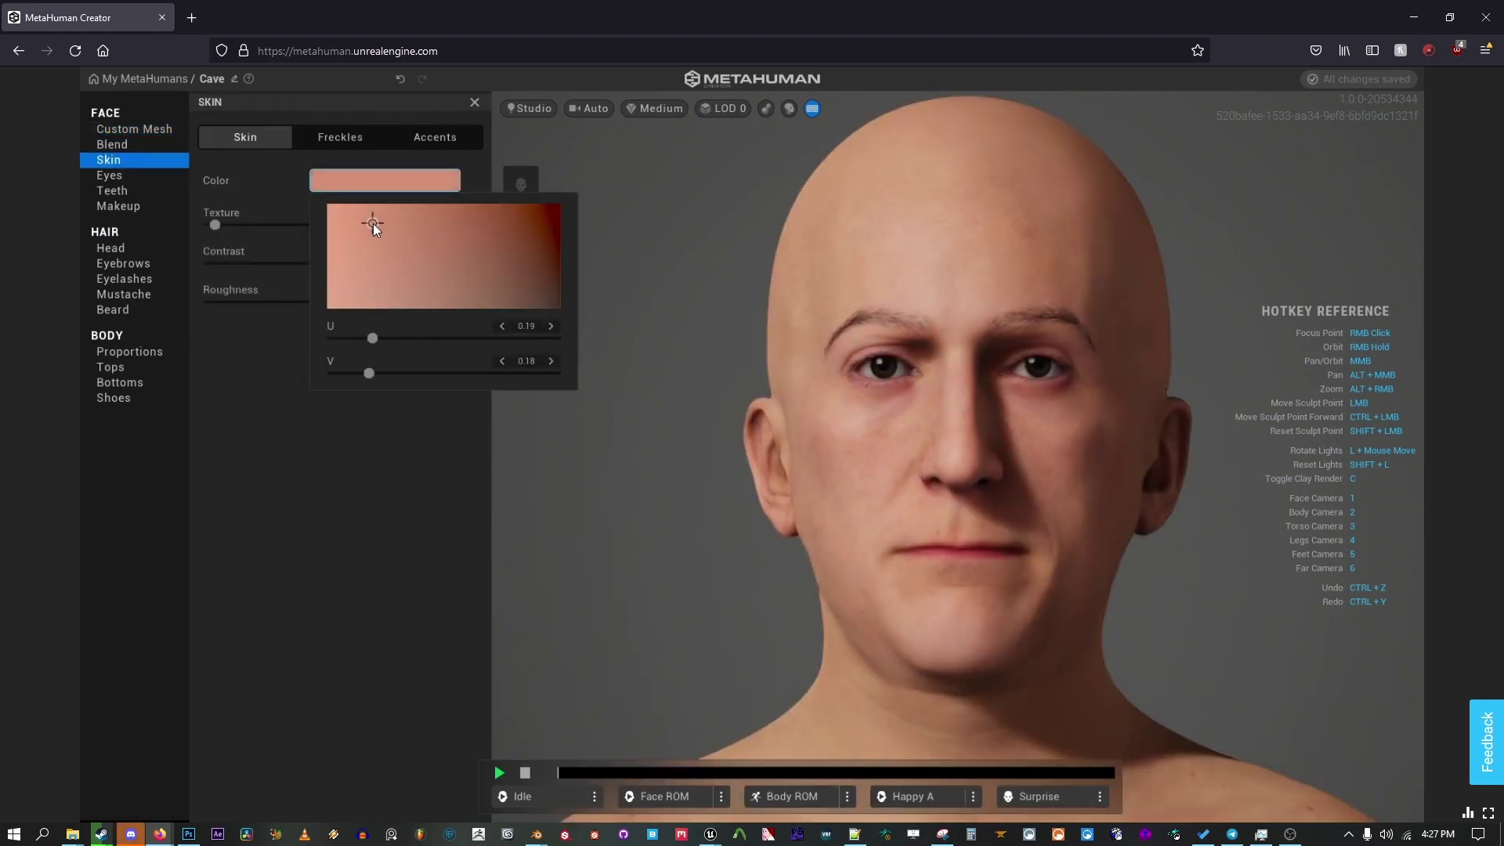
drag(347, 225, 428, 225)
mouse_move(536, 835)
click(623, 744)
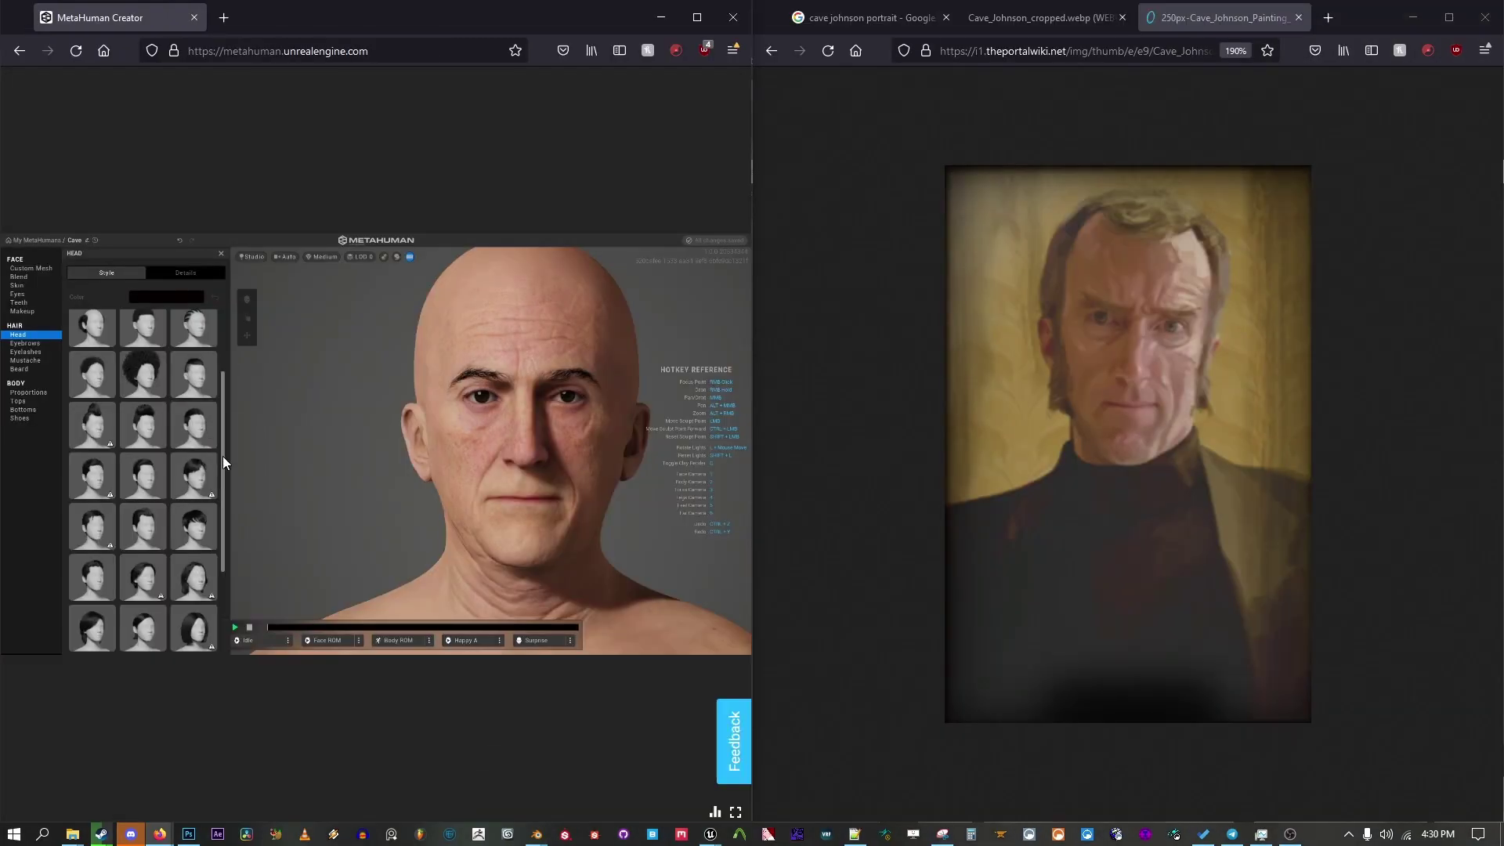
Step: Widen the MetaHuman Creator window beside the reference portrait and apply a short swept-back head hairstyle
scroll(223, 462, down, 1)
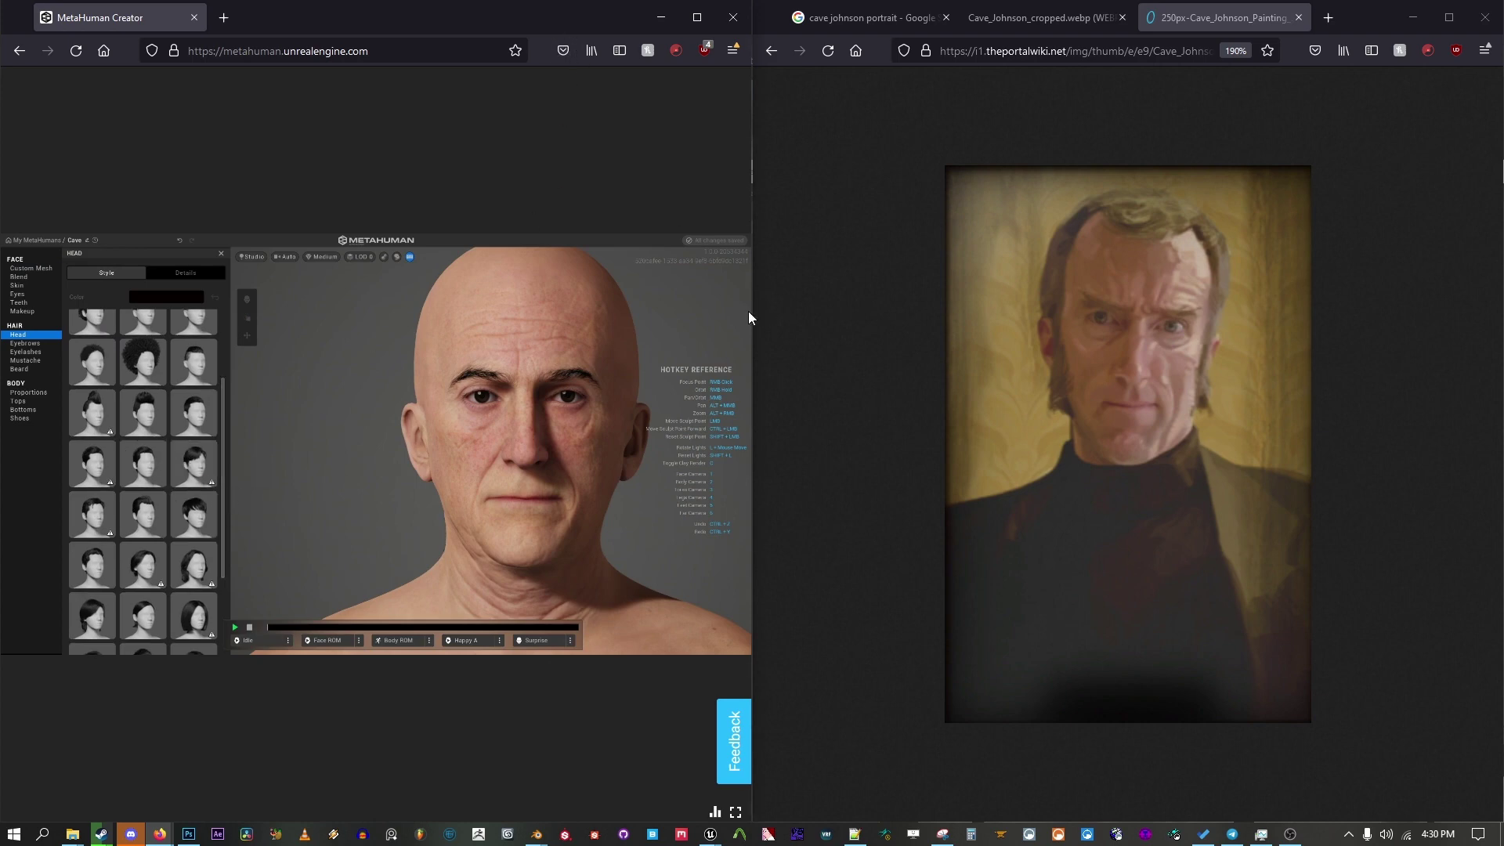
drag(749, 317, 1099, 433)
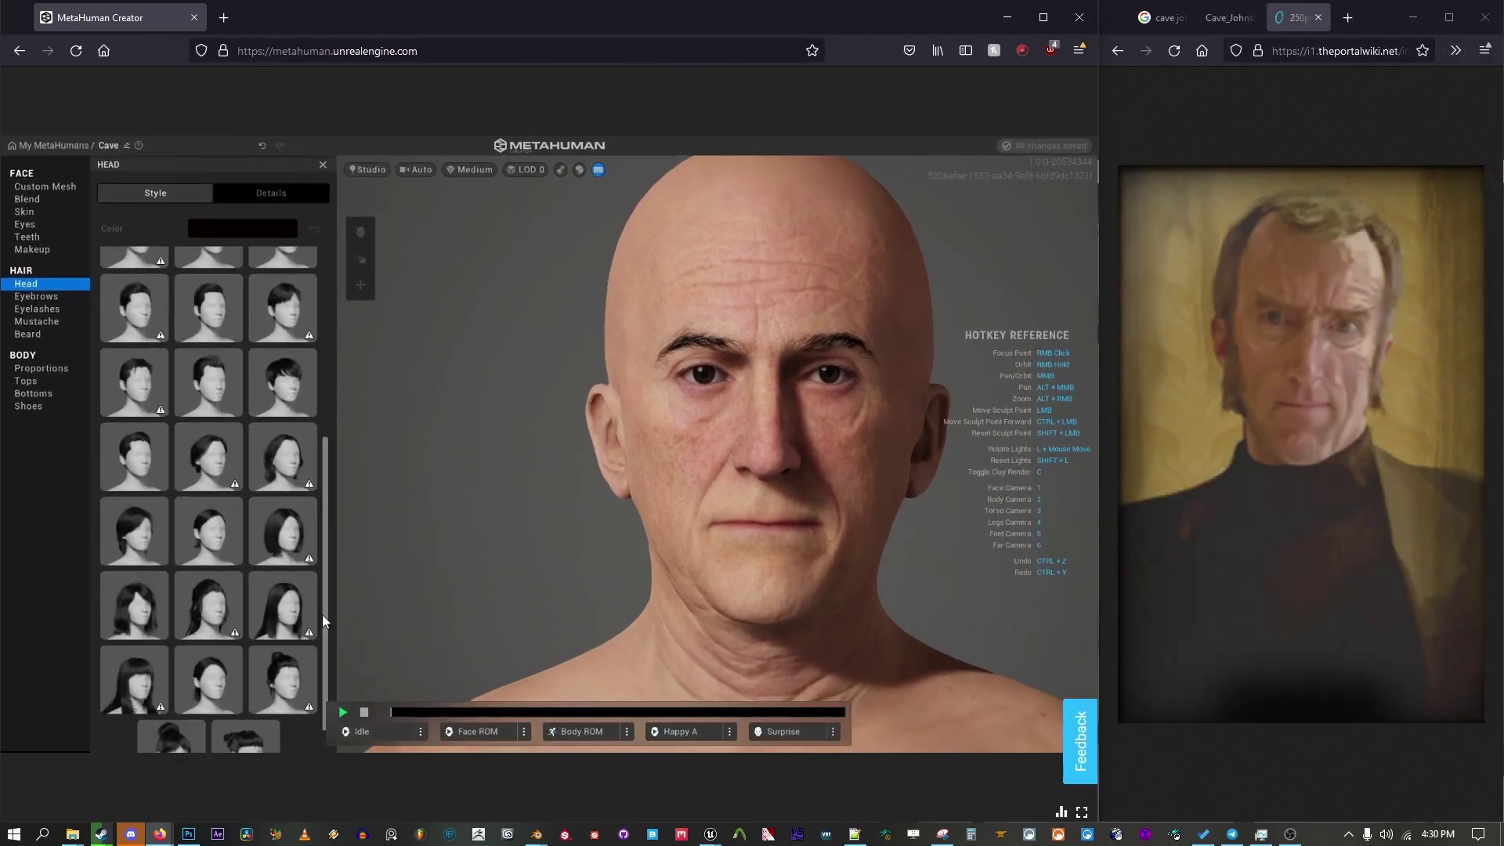
scroll(285, 554, up, 3)
click(134, 638)
click(285, 413)
click(149, 643)
Step: Set the head hair colour to a light golden brown like the reference portrait
click(243, 228)
click(349, 257)
click(279, 296)
Step: Review the eyebrow styles and give the MetaHuman a sideburn-style beard
click(36, 297)
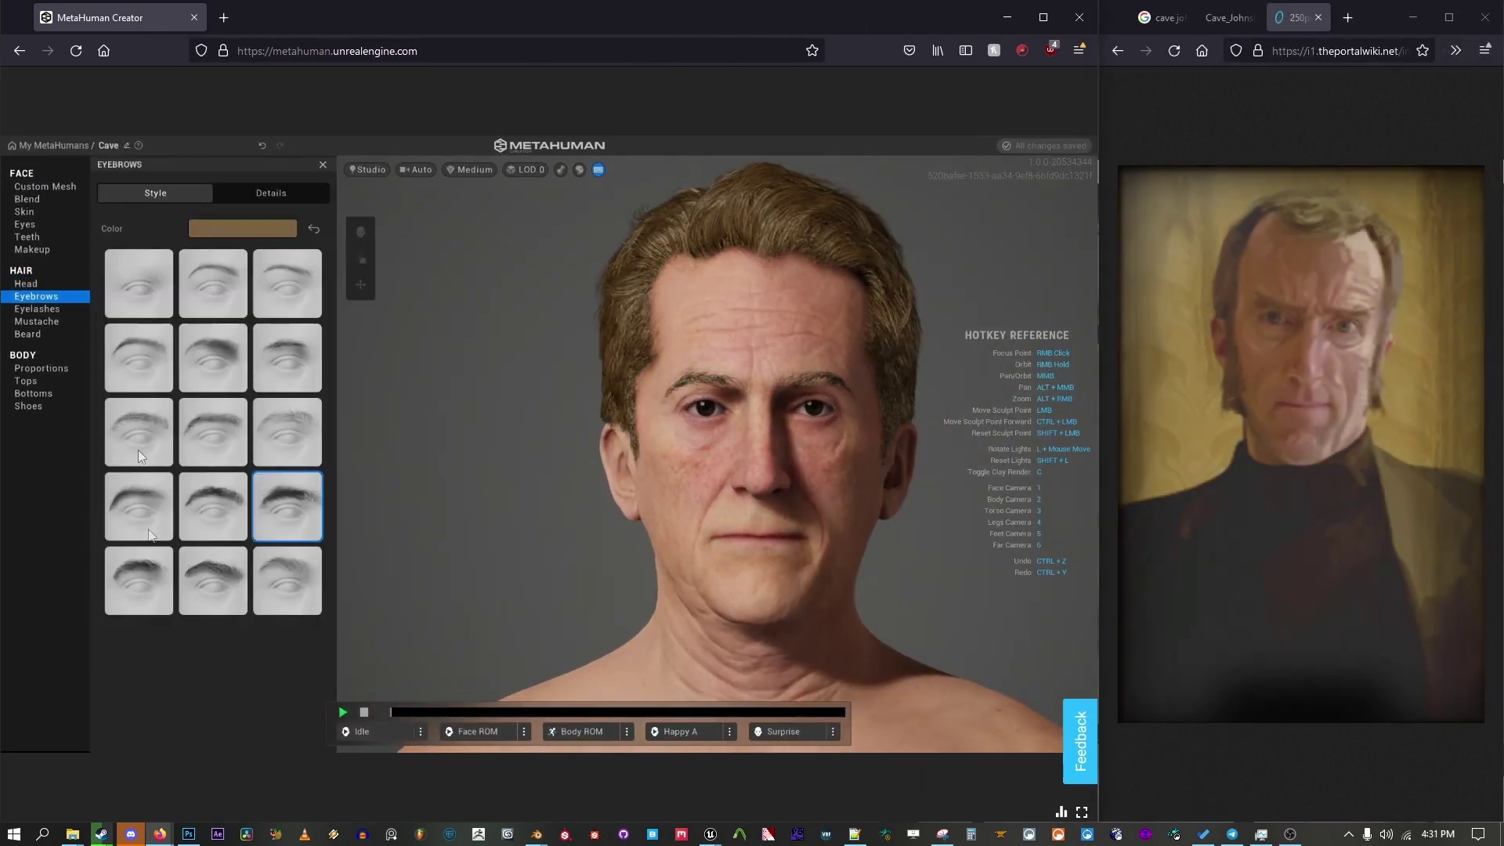
click(28, 333)
click(287, 431)
right_drag(722, 556, 801, 552)
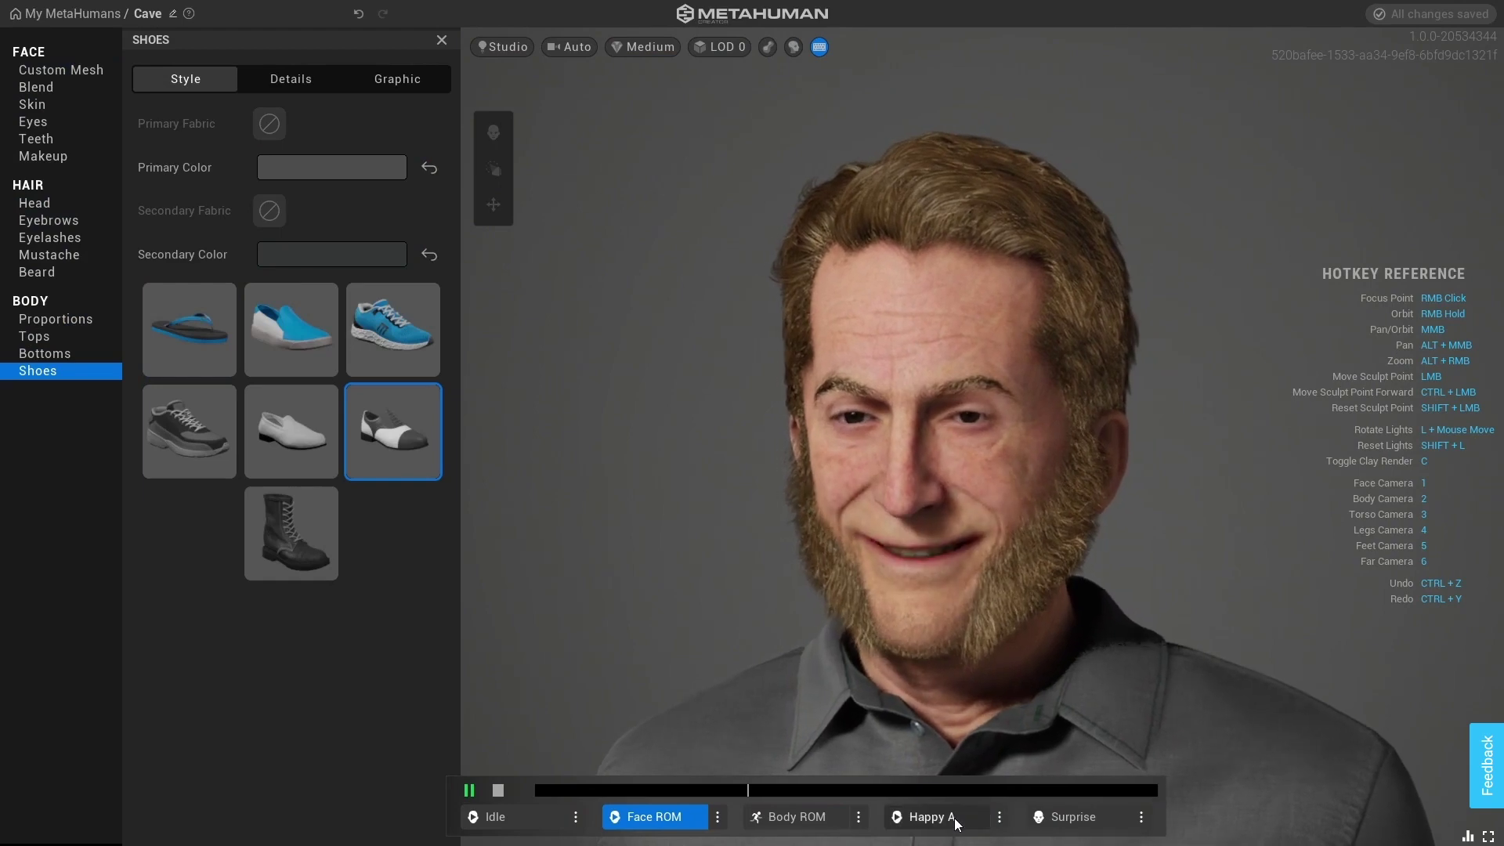
Step: Preview the Happy A facial animation on the MetaHuman
click(951, 818)
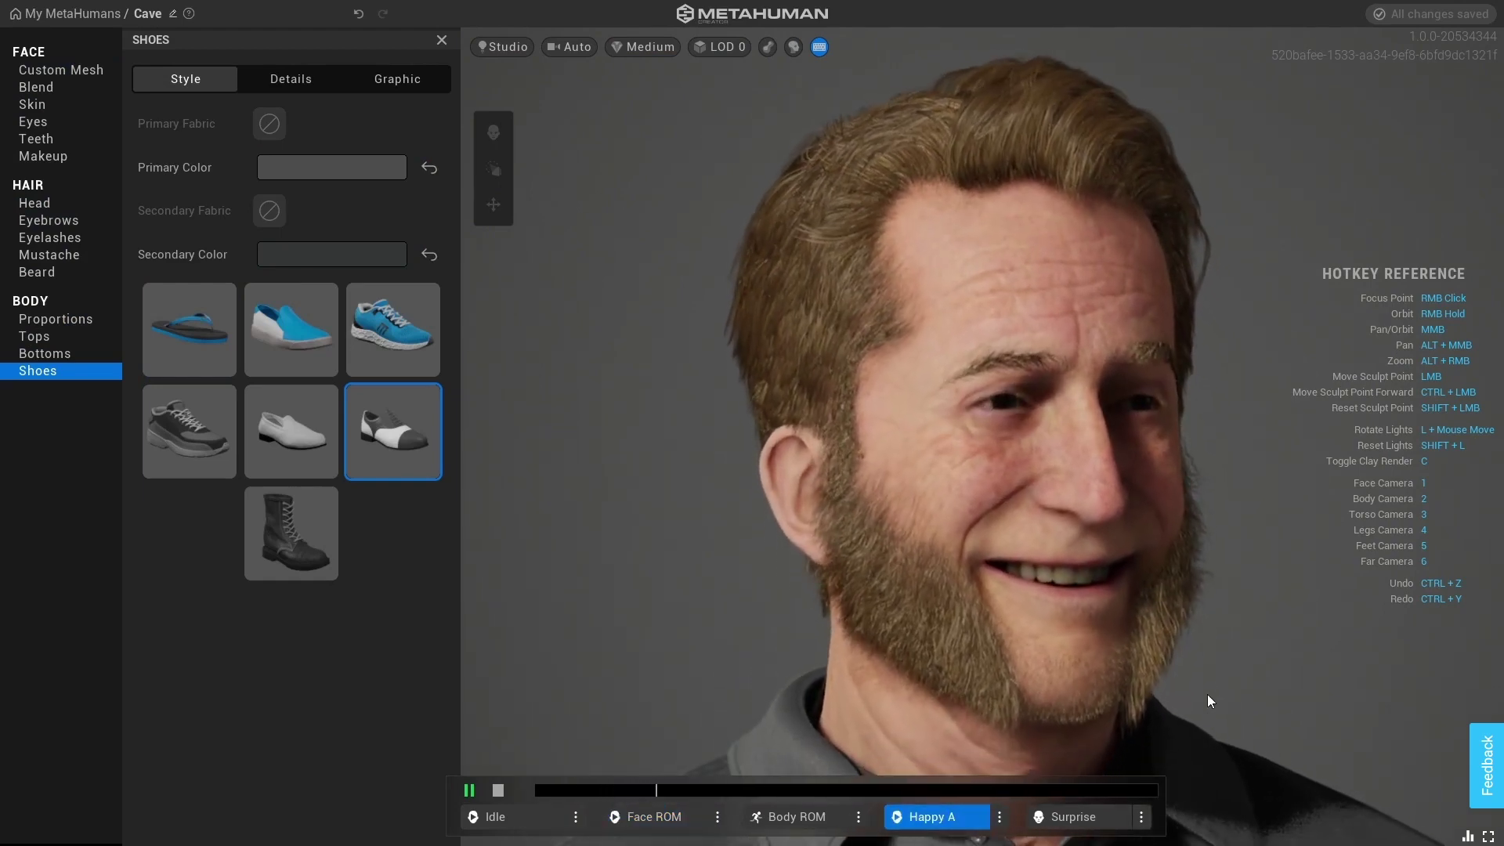